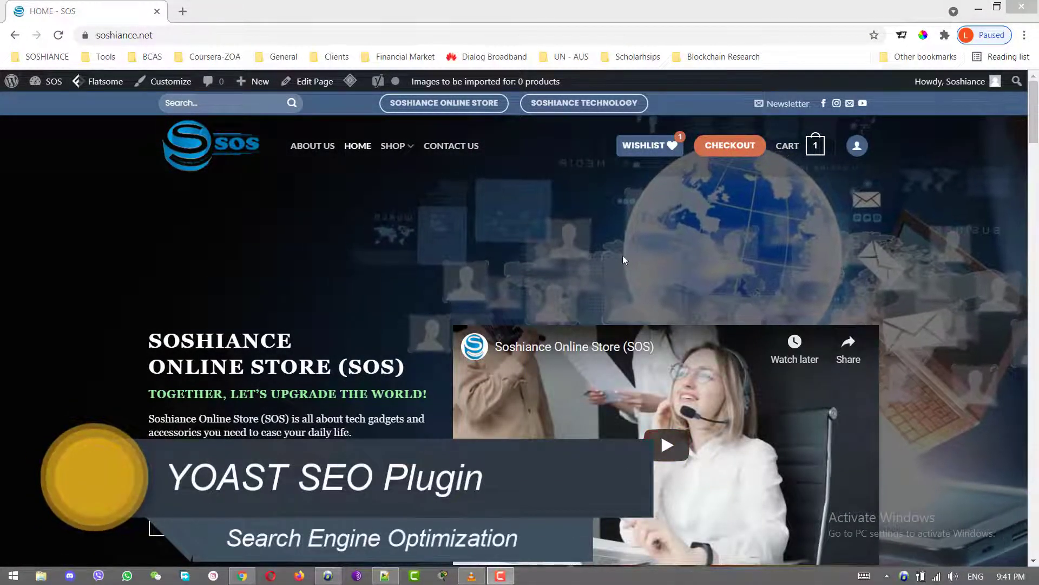
Step: Open the SOS site's WordPress admin Dashboard and look over its notices
{"action": "mouse_move", "coordinate": [50, 92]}
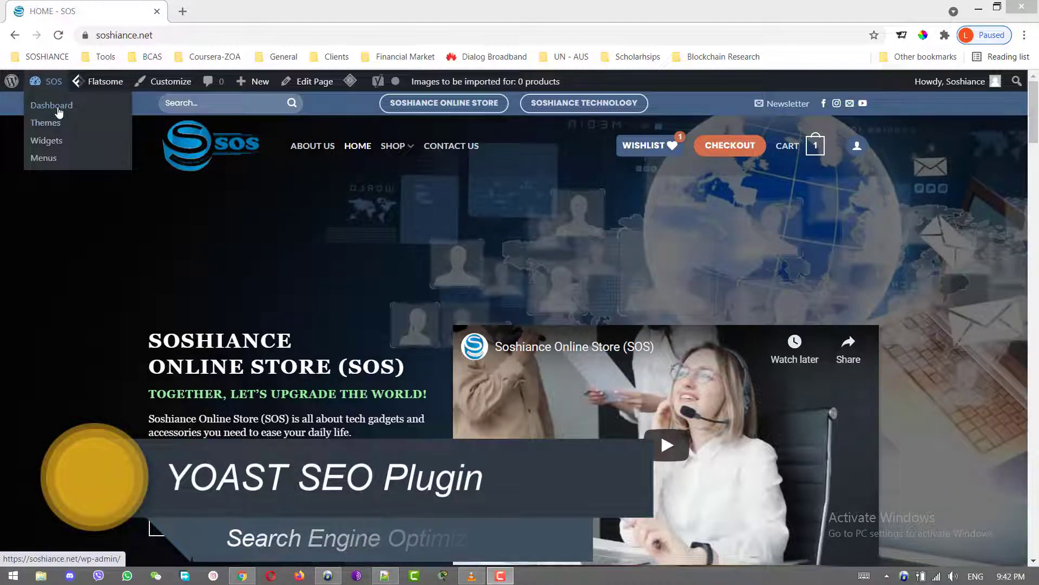
{"action": "left_click", "coordinate": [59, 110]}
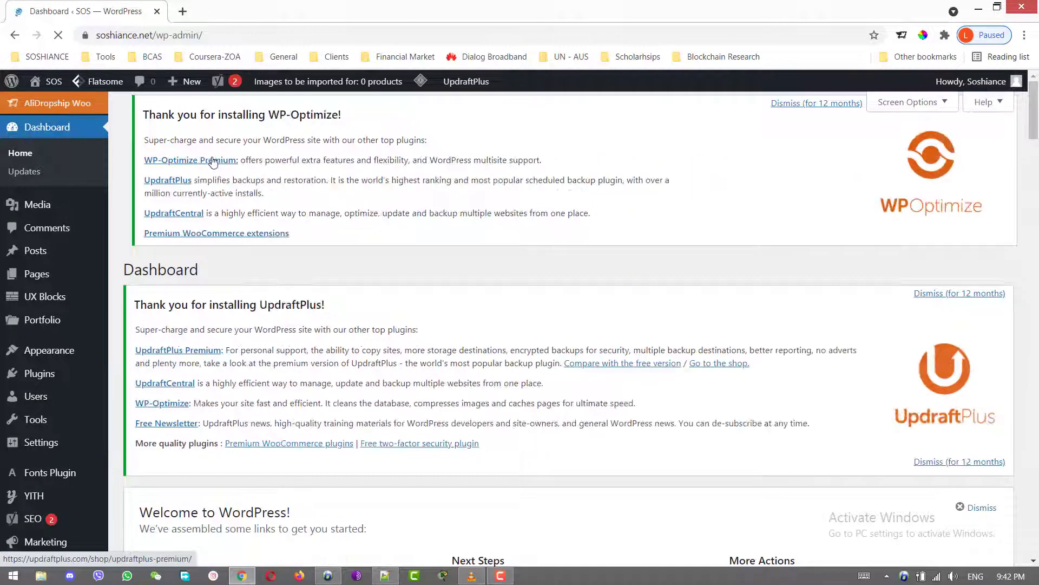
{"action": "mouse_move", "coordinate": [76, 212]}
{"action": "scroll", "coordinate": [76, 212], "scroll_direction": "down", "scroll_amount": 4}
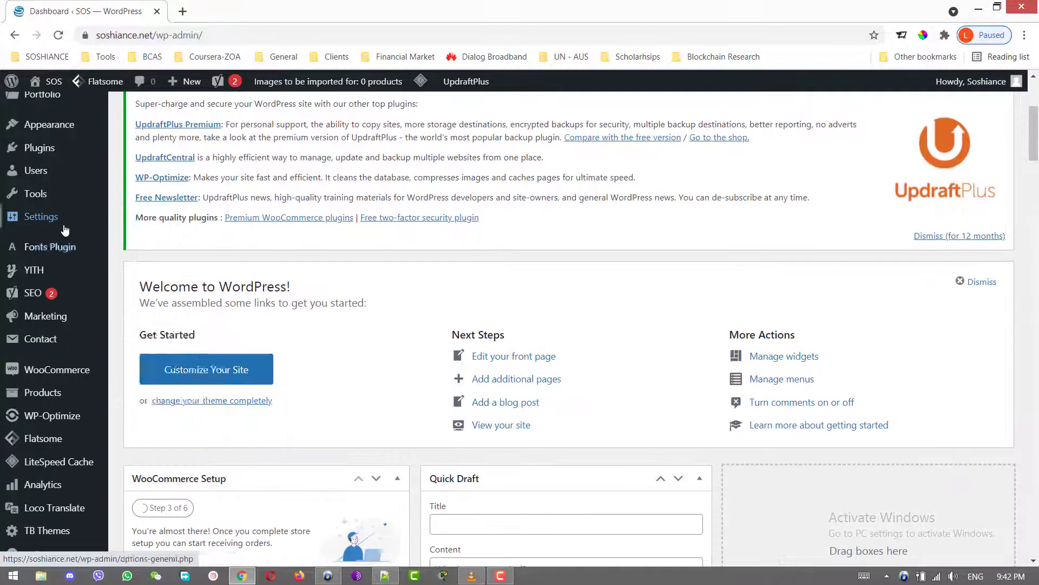
{"action": "scroll", "coordinate": [82, 188], "scroll_direction": "up", "scroll_amount": 4}
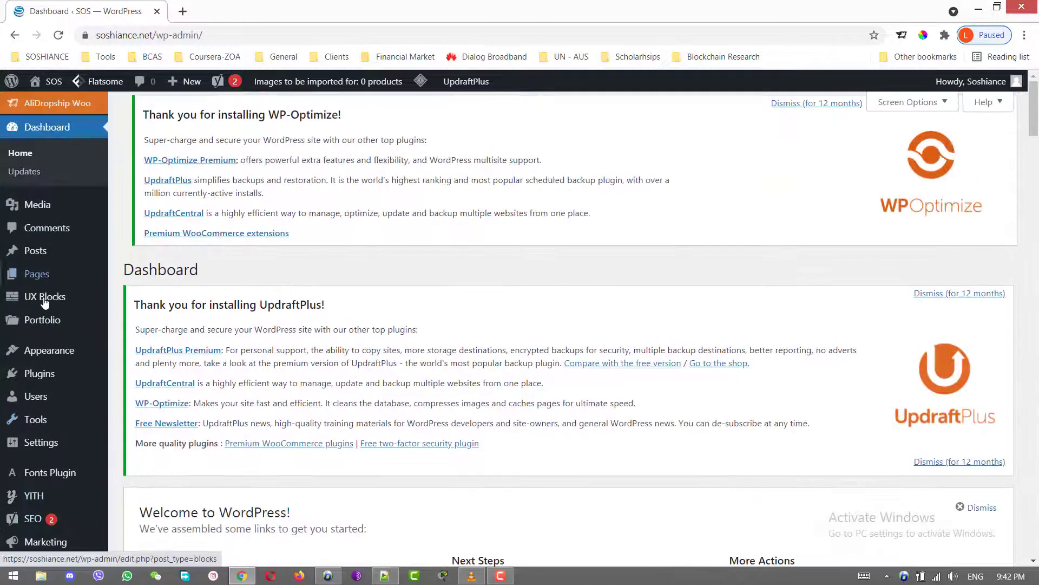
Step: Go to the Plugins page from the admin sidebar
{"action": "mouse_move", "coordinate": [52, 520]}
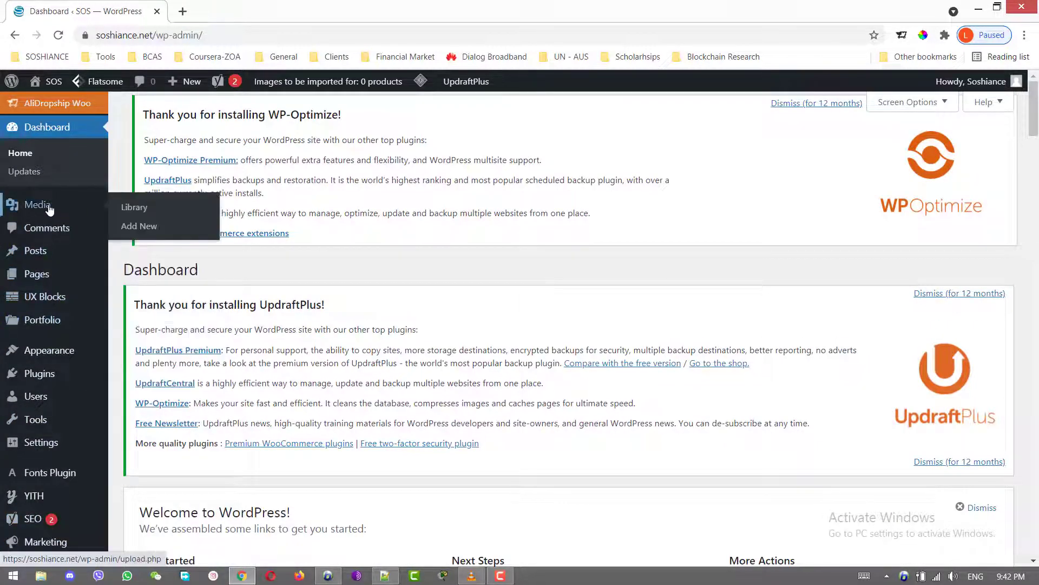
{"action": "scroll", "coordinate": [33, 325], "scroll_direction": "down", "scroll_amount": 4}
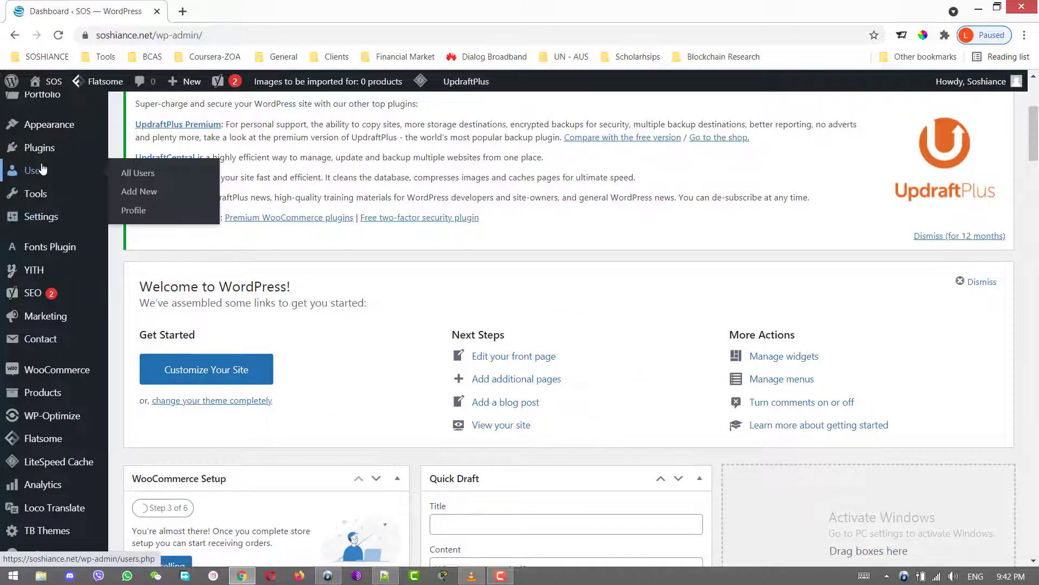
{"action": "mouse_move", "coordinate": [38, 147]}
{"action": "left_click", "coordinate": [163, 154]}
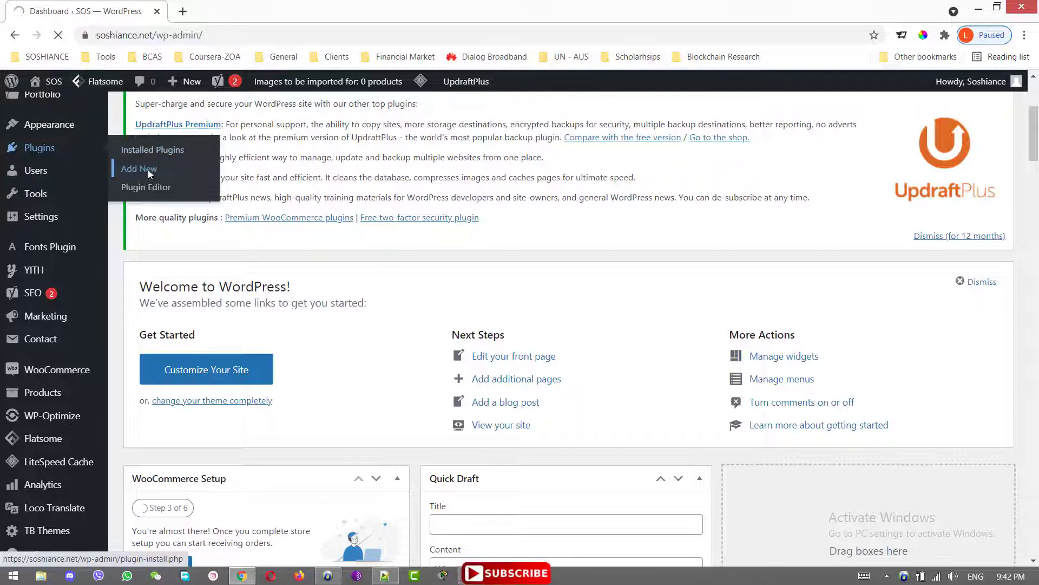
Step: Search Add Plugins for 'yoast seo' and confirm Yoast SEO is already Active
{"action": "left_click", "coordinate": [148, 170]}
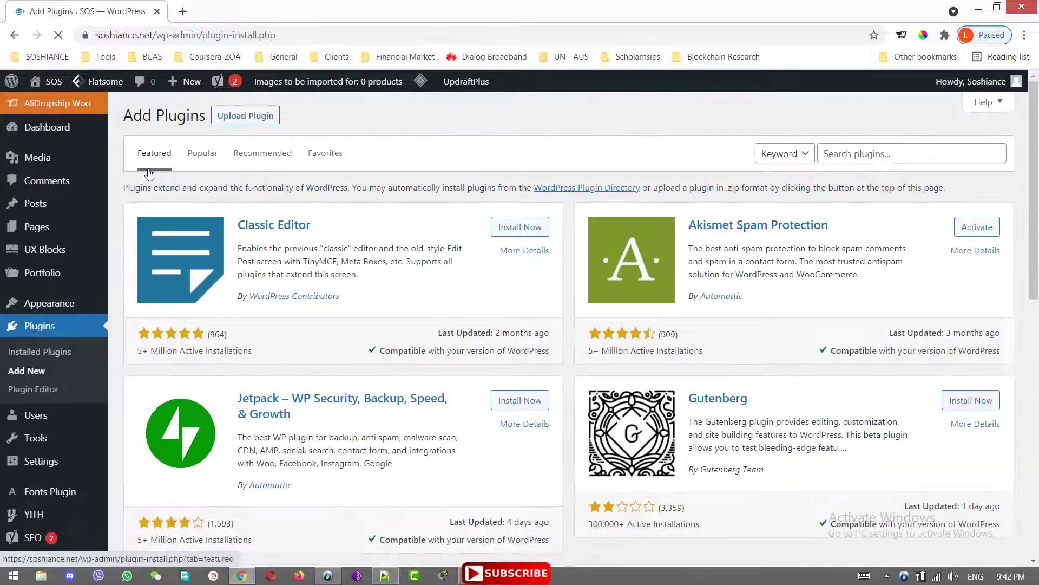
{"action": "left_click", "coordinate": [856, 153]}
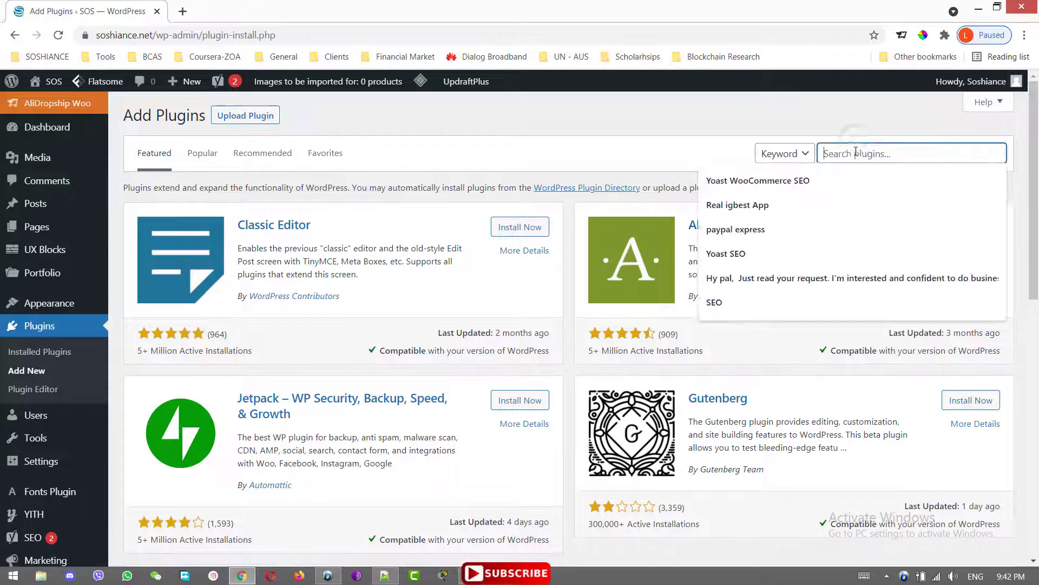
{"action": "type", "text": "yos"}
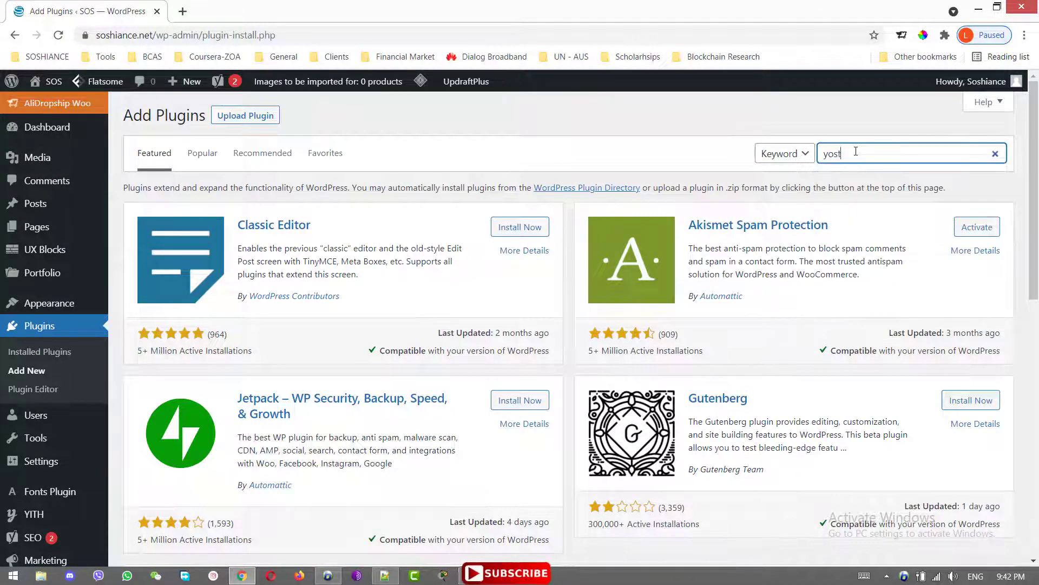
{"action": "type", "text": "t"}
{"action": "key", "text": "BackSpace"}
{"action": "key", "text": "BackSpace"}
{"action": "type", "text": "ast se"}
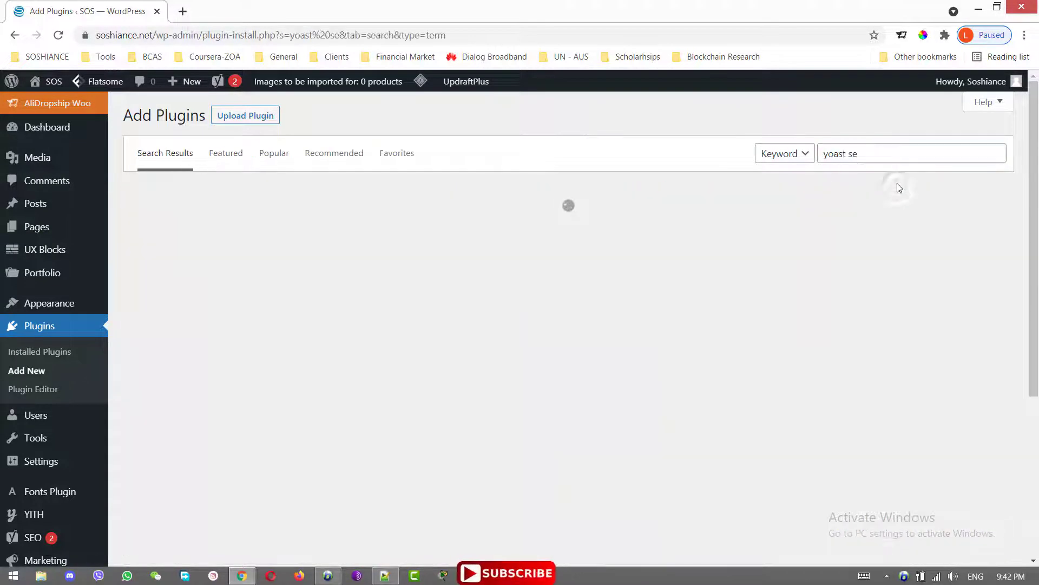
{"action": "left_click", "coordinate": [902, 157]}
{"action": "type", "text": "o"}
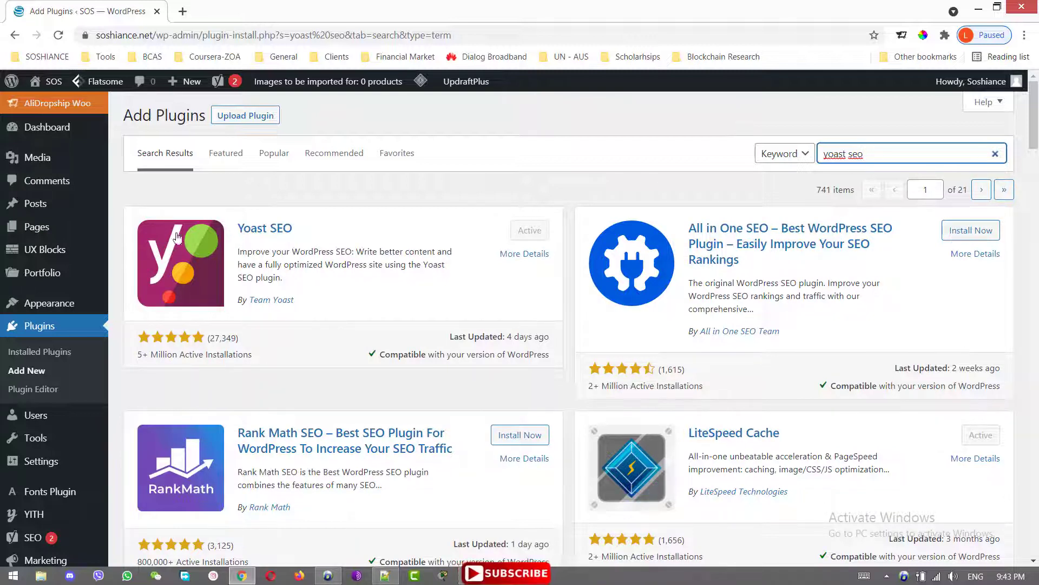
{"action": "scroll", "coordinate": [80, 352], "scroll_direction": "down", "scroll_amount": 4}
{"action": "mouse_move", "coordinate": [60, 320]}
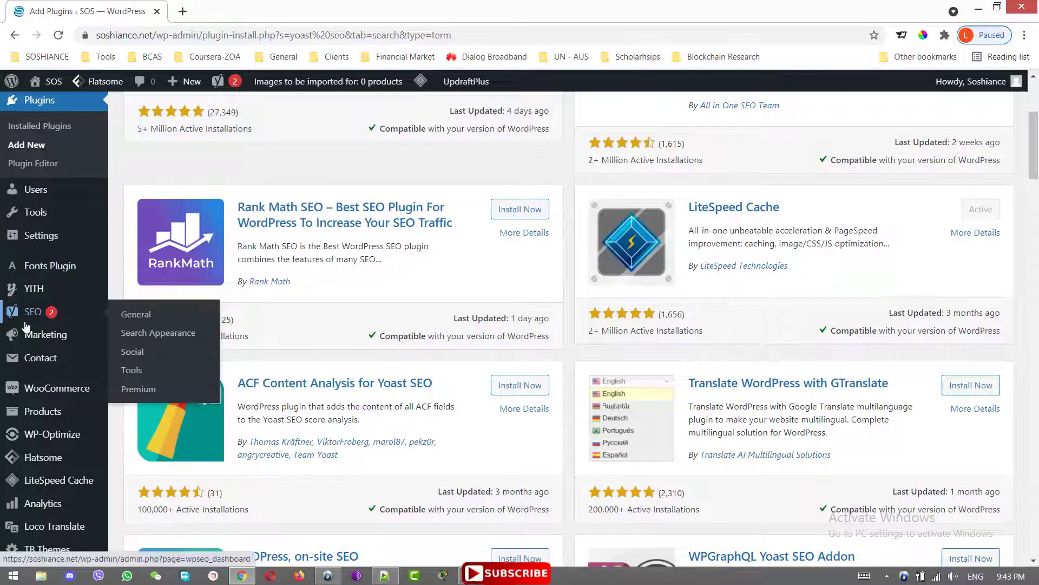
Step: In Yoast's configuration wizard, choose Option A (site live, ready for indexing) and continue
{"action": "left_click", "coordinate": [154, 321]}
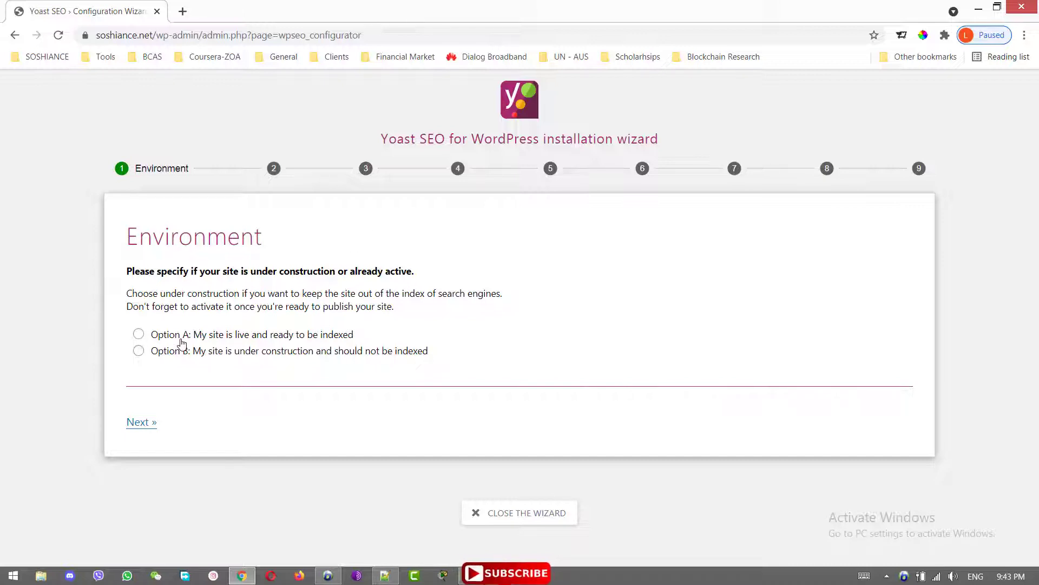
{"action": "left_click", "coordinate": [232, 338]}
{"action": "left_click", "coordinate": [140, 421]}
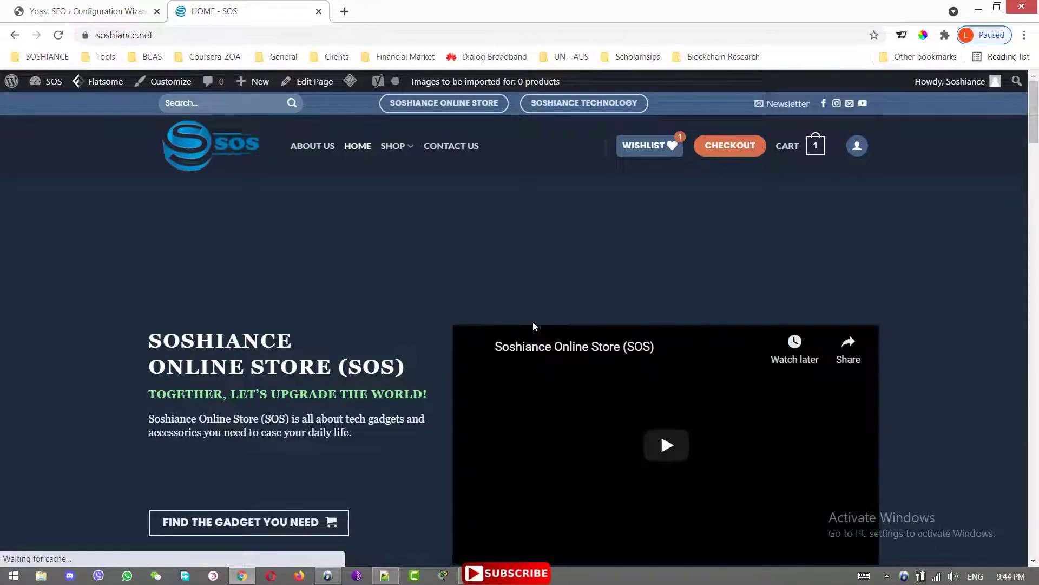
Step: Browse the storefront's sale products, then return to the wizard's Site type step (An online shop)
{"action": "scroll", "coordinate": [842, 263], "scroll_direction": "down", "scroll_amount": 4}
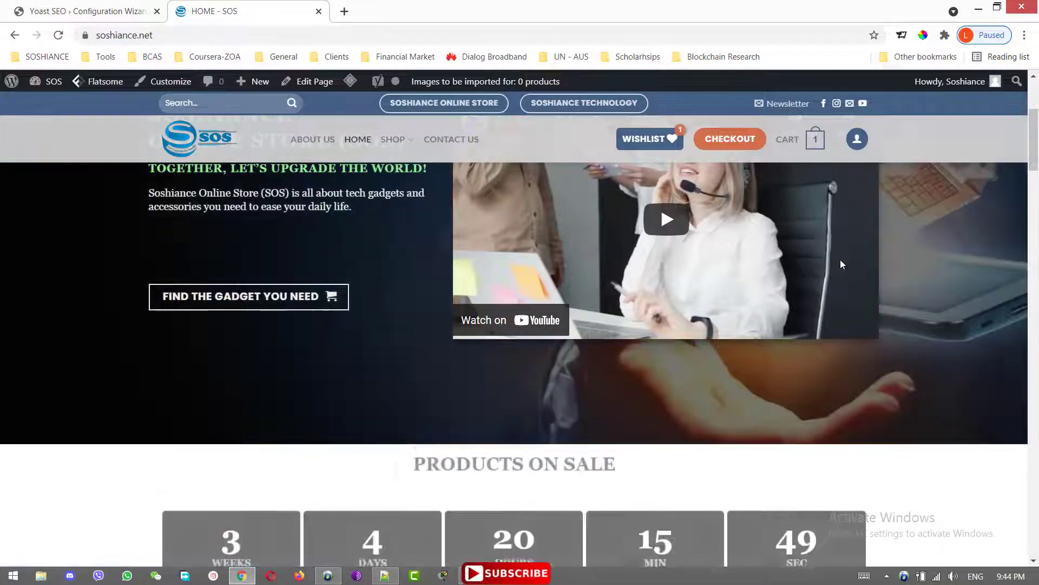
{"action": "scroll", "coordinate": [840, 260], "scroll_direction": "down", "scroll_amount": 4}
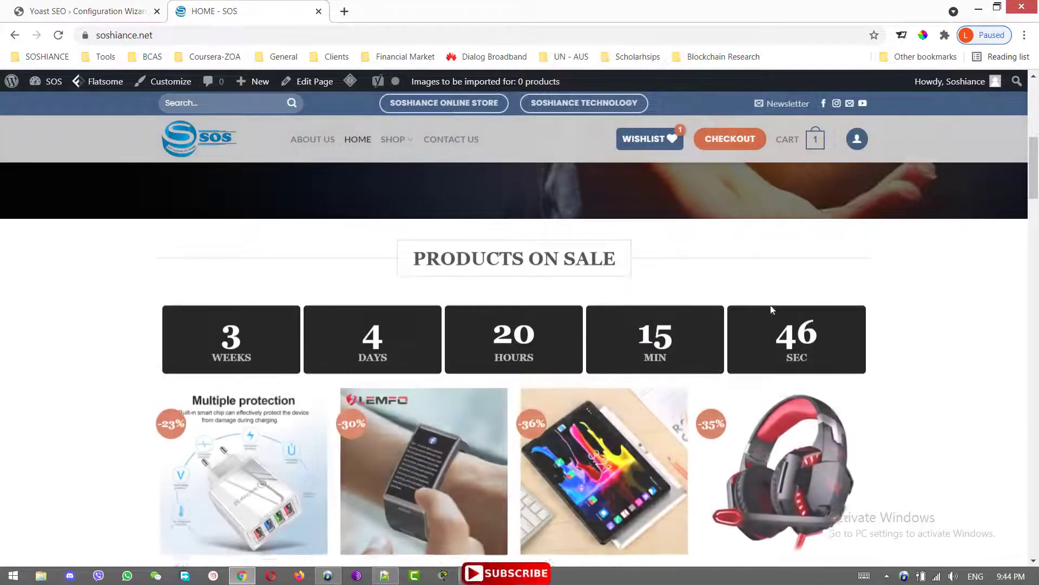
{"action": "scroll", "coordinate": [755, 314], "scroll_direction": "down", "scroll_amount": 4}
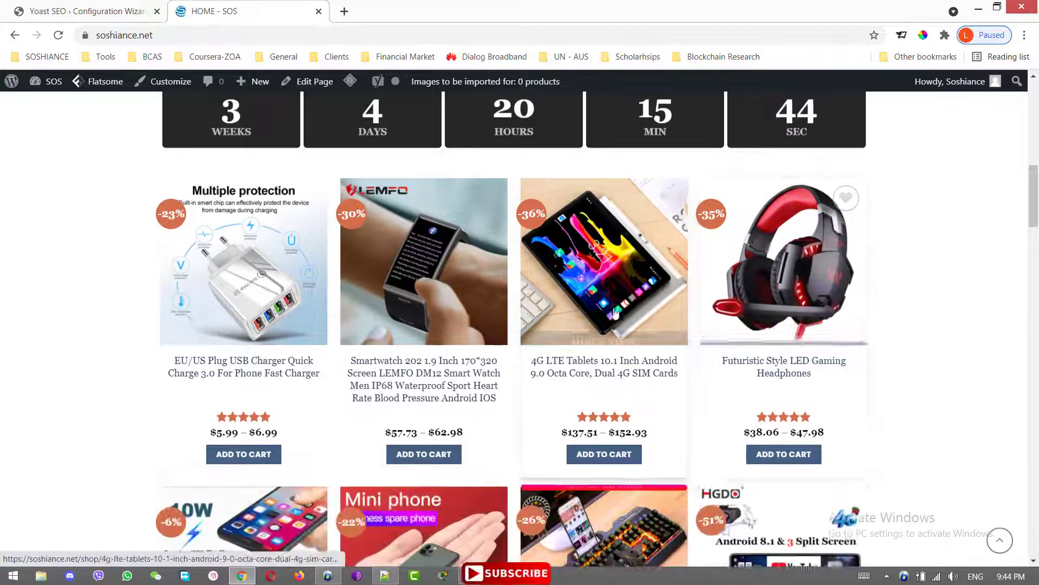
{"action": "mouse_move", "coordinate": [542, 336]}
{"action": "scroll", "coordinate": [542, 336], "scroll_direction": "down", "scroll_amount": 6}
{"action": "scroll", "coordinate": [541, 335], "scroll_direction": "down", "scroll_amount": 4}
{"action": "scroll", "coordinate": [541, 333], "scroll_direction": "down", "scroll_amount": 8}
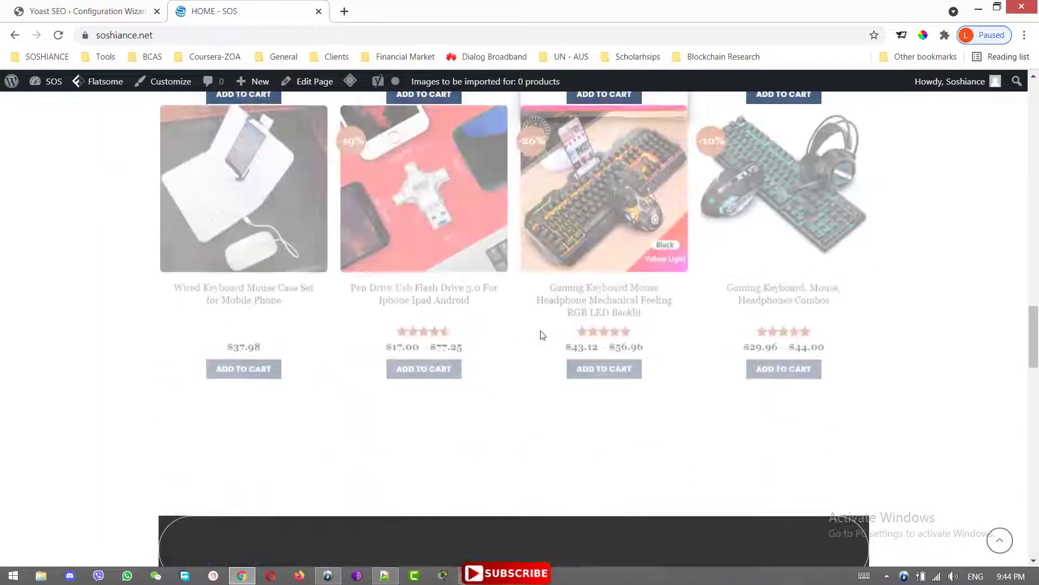
{"action": "scroll", "coordinate": [961, 323], "scroll_direction": "down", "scroll_amount": 10}
{"action": "scroll", "coordinate": [978, 321], "scroll_direction": "up", "scroll_amount": 20}
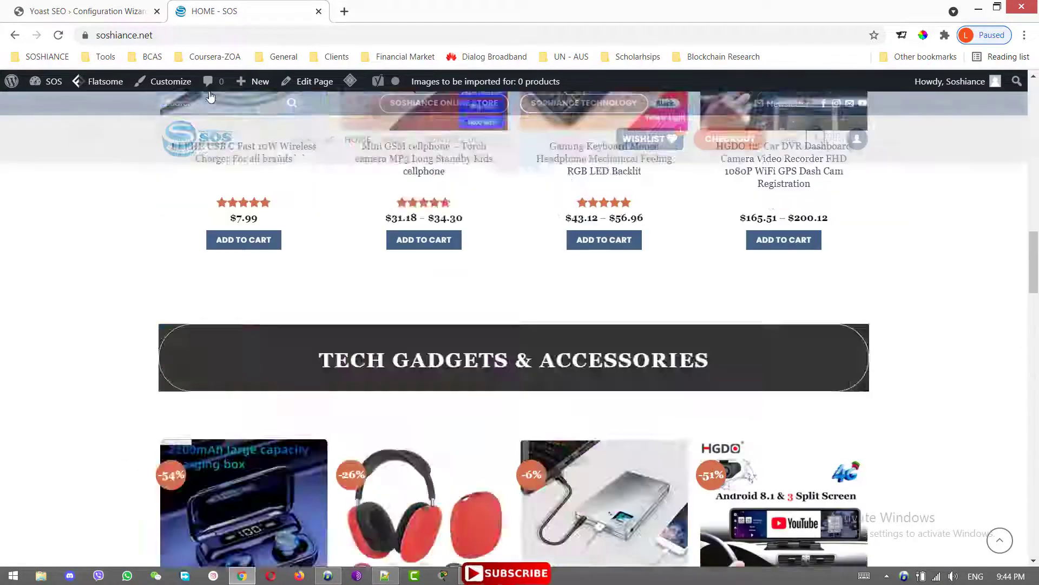
{"action": "left_click", "coordinate": [58, 4]}
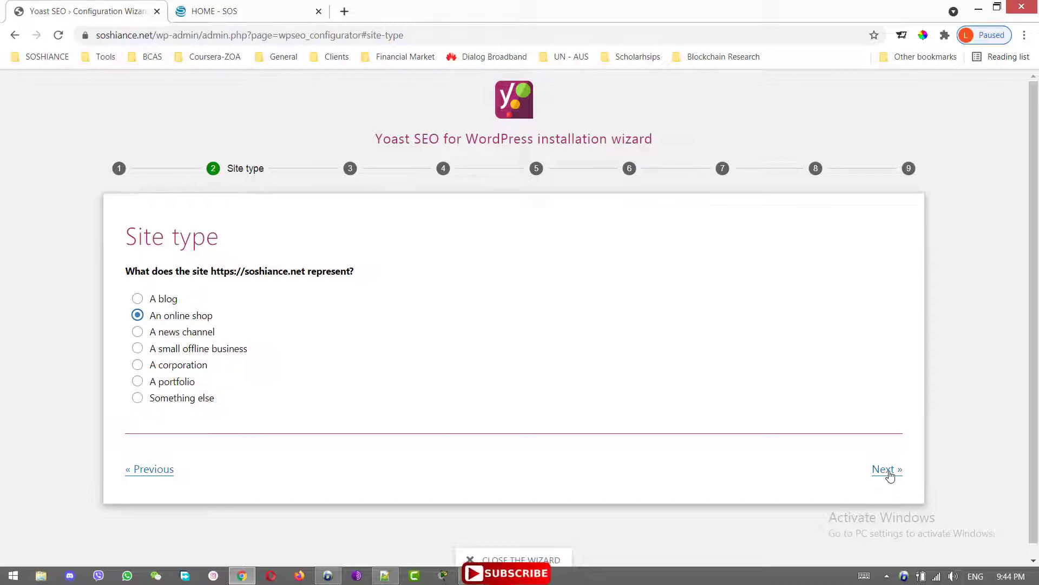
Step: Set the organization name to 'Soshiance Online Store (SOS)' with SOS.jpg as its logo
{"action": "left_click", "coordinate": [889, 470]}
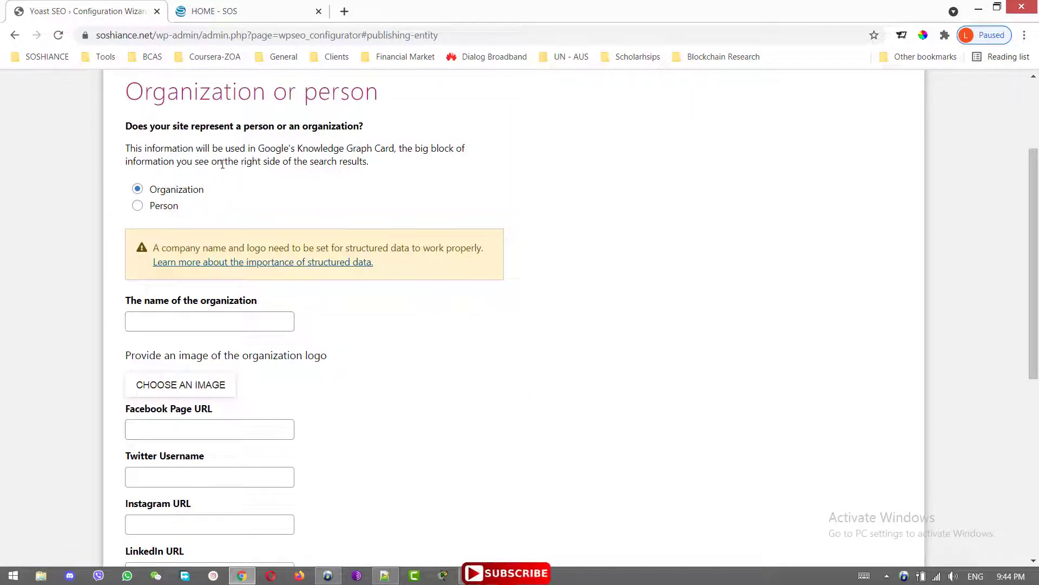
{"action": "left_click", "coordinate": [265, 328]}
{"action": "type", "text": "Soshiance Online Store (SOS)"}
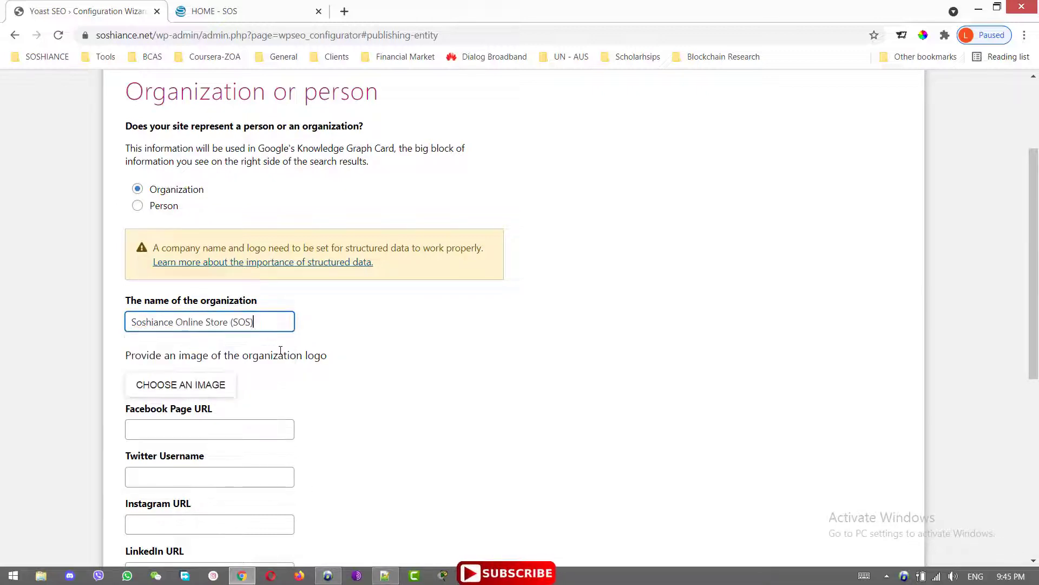
{"action": "left_click", "coordinate": [204, 400]}
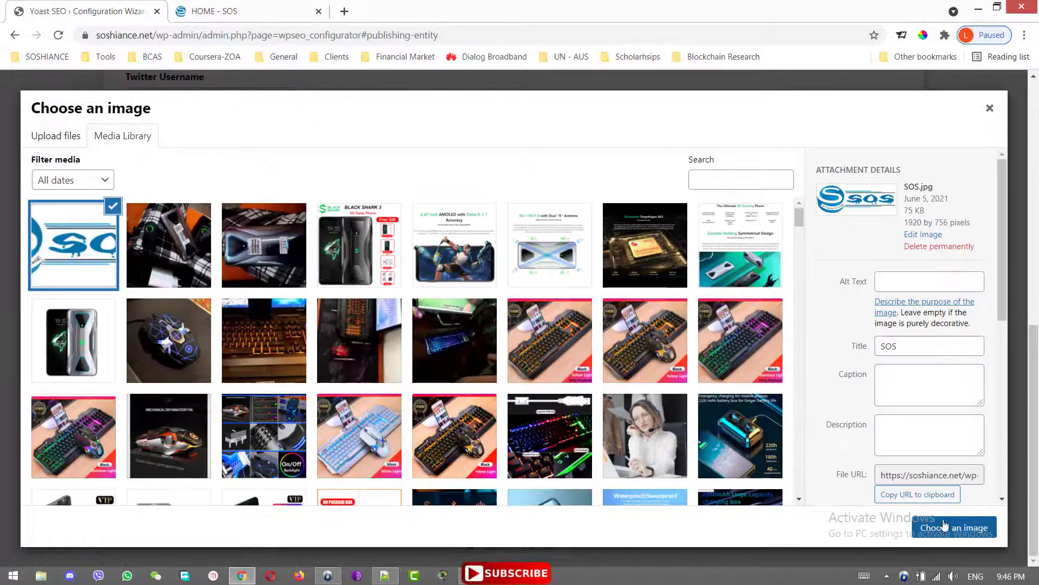
{"action": "left_click", "coordinate": [945, 525]}
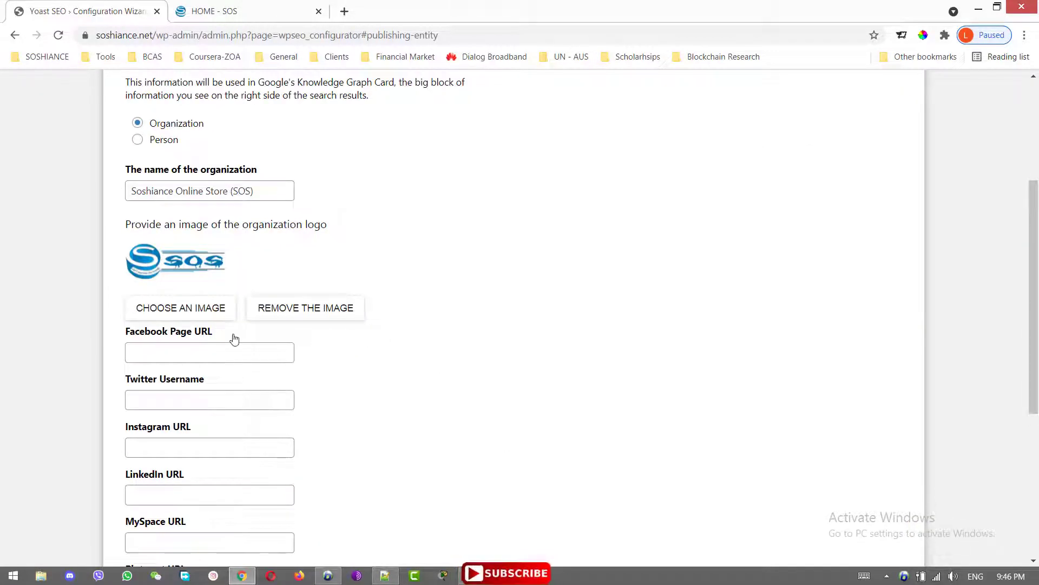
{"action": "left_click", "coordinate": [171, 356]}
{"action": "left_click", "coordinate": [295, 6]}
Step: Paste the Soshiance Technology Facebook page URL into Yoast's Facebook Page URL field
{"action": "scroll", "coordinate": [800, 167], "scroll_direction": "up", "scroll_amount": 10}
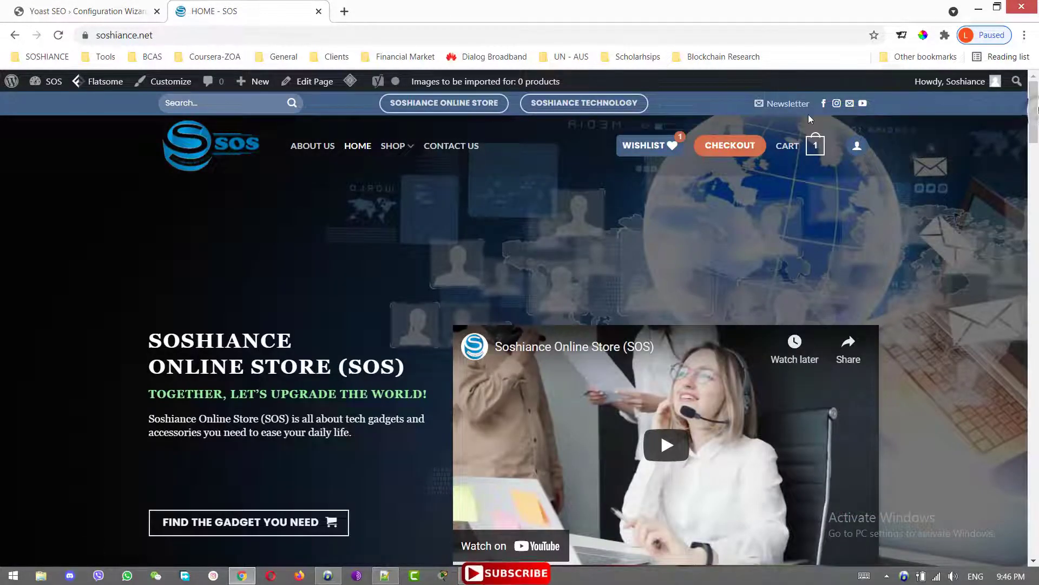
{"action": "left_click", "coordinate": [824, 104]}
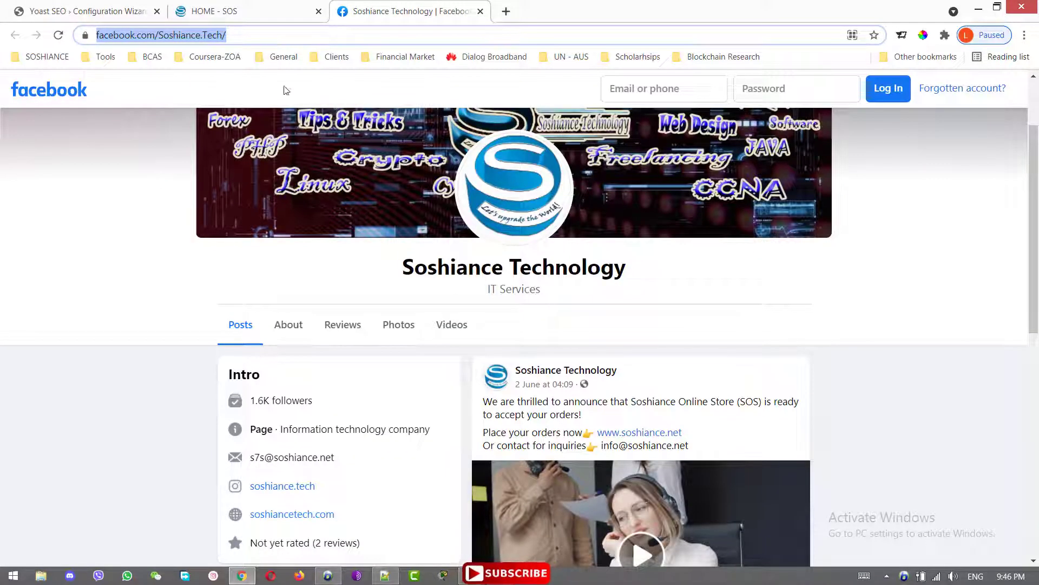
{"action": "left_click", "coordinate": [214, 10]}
{"action": "left_click", "coordinate": [82, 10]}
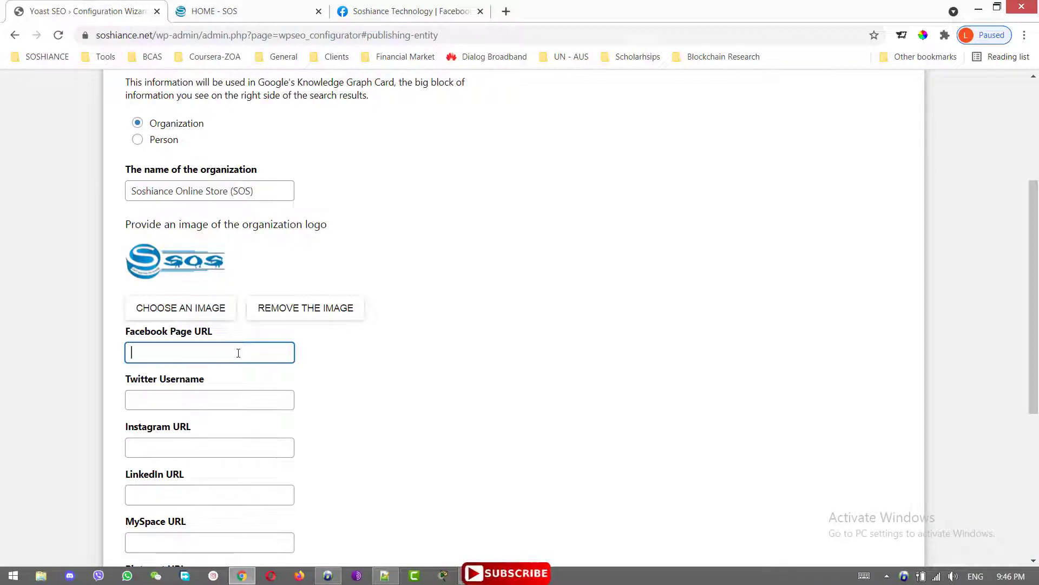
{"action": "key", "text": "ctrl+v"}
{"action": "left_click", "coordinate": [210, 400]}
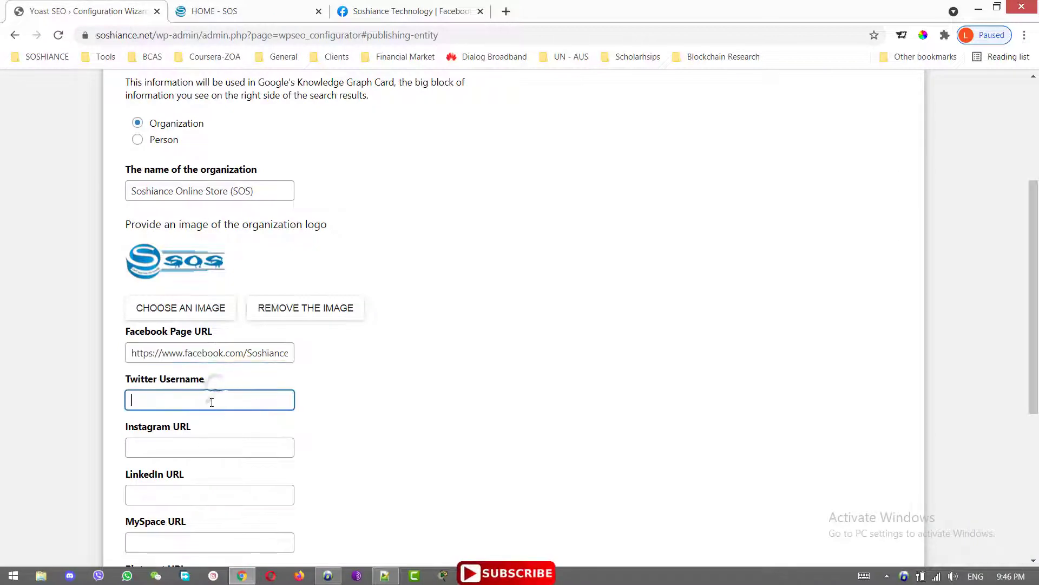
{"action": "left_click", "coordinate": [394, 5]}
{"action": "key", "text": "ctrl+shift+Tab"}
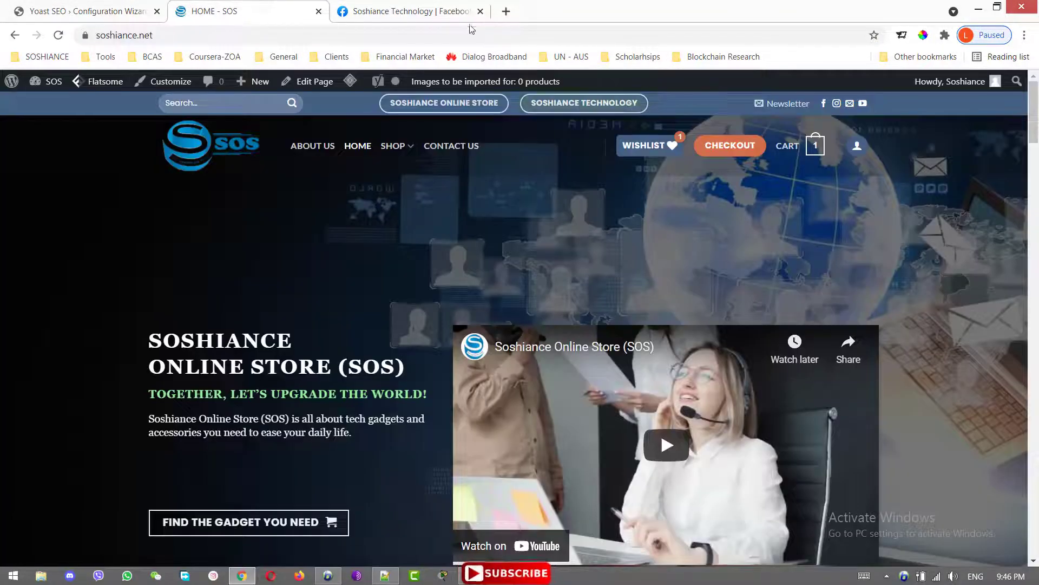
{"action": "left_click", "coordinate": [475, 16]}
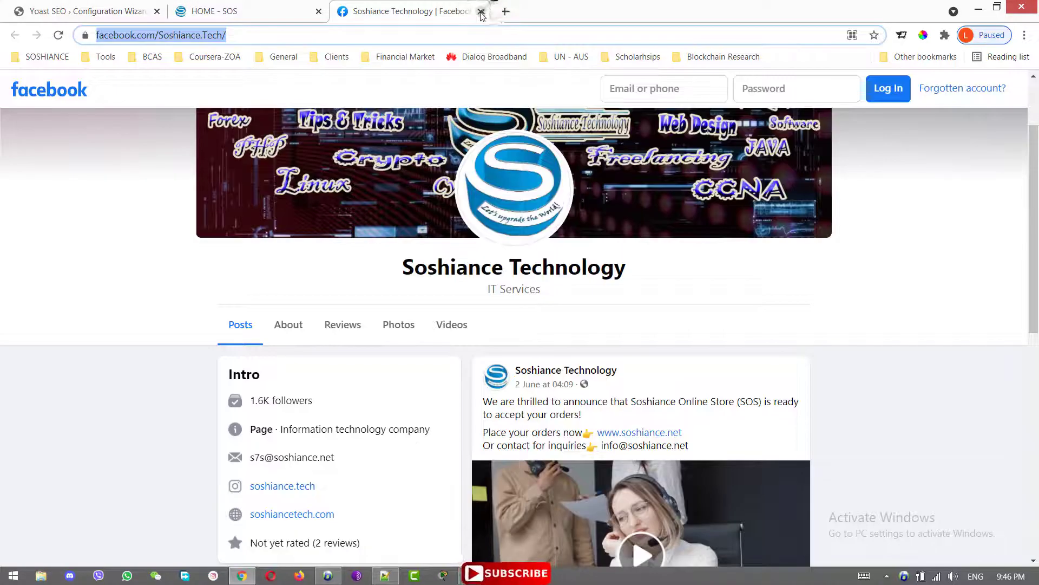
{"action": "left_click", "coordinate": [480, 10]}
{"action": "left_click", "coordinate": [344, 11]}
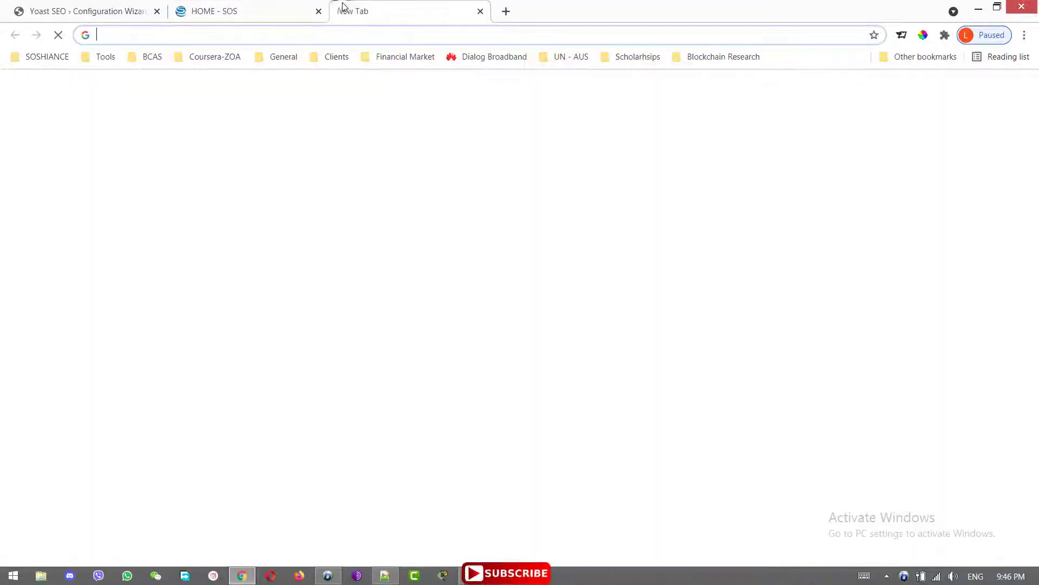
{"action": "type", "text": "wwww"}
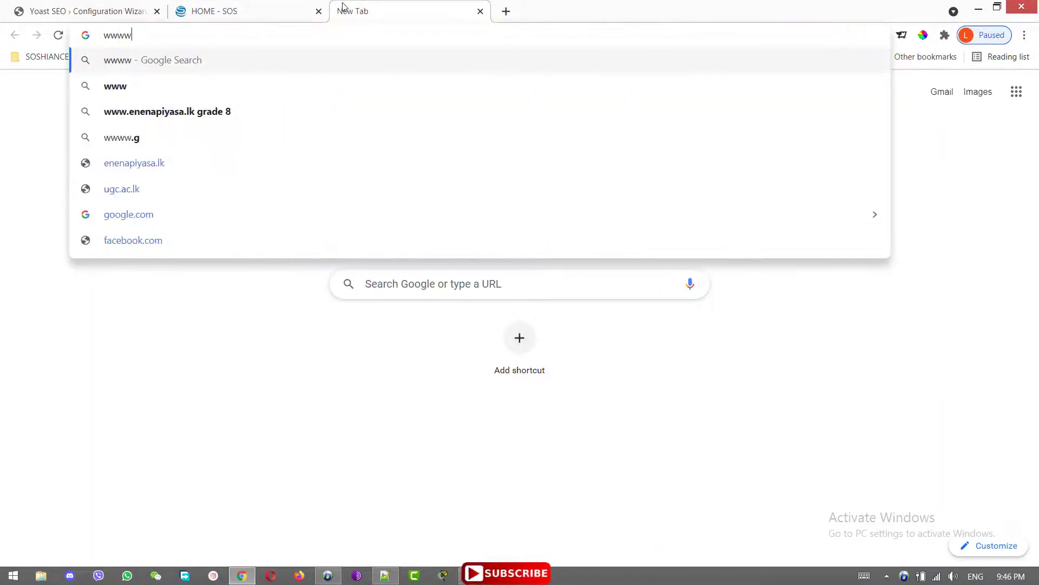
{"action": "key", "text": "BackSpace"}
{"action": "type", "text": ".twi"}
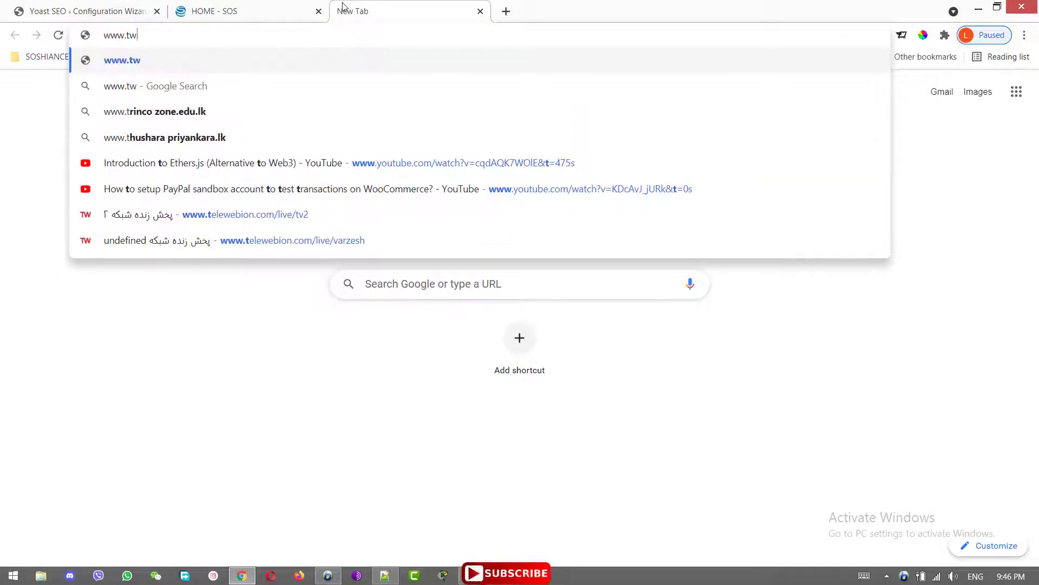
{"action": "type", "text": "tter.com"}
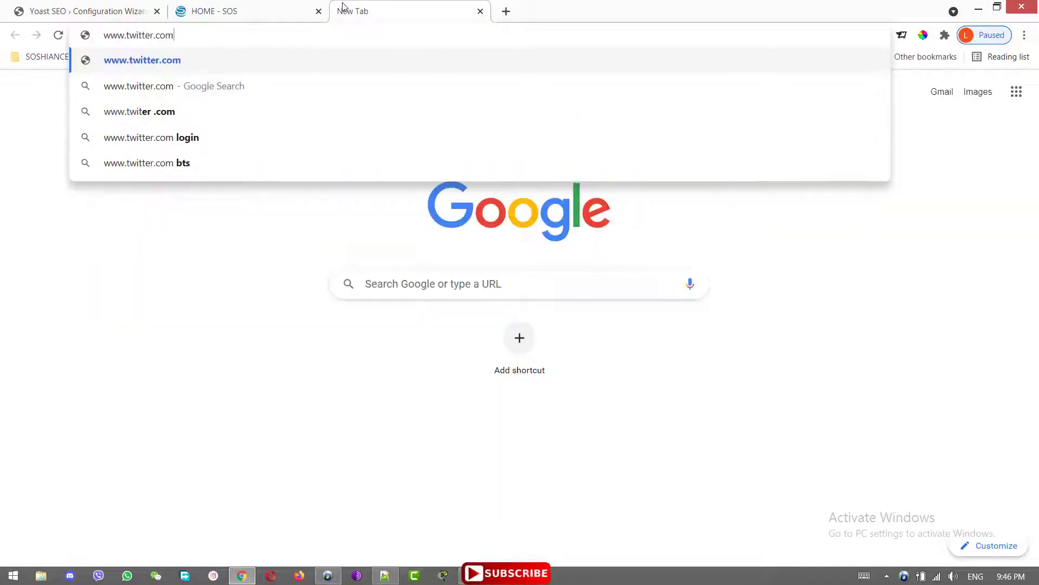
{"action": "type", "text": "/soshi"}
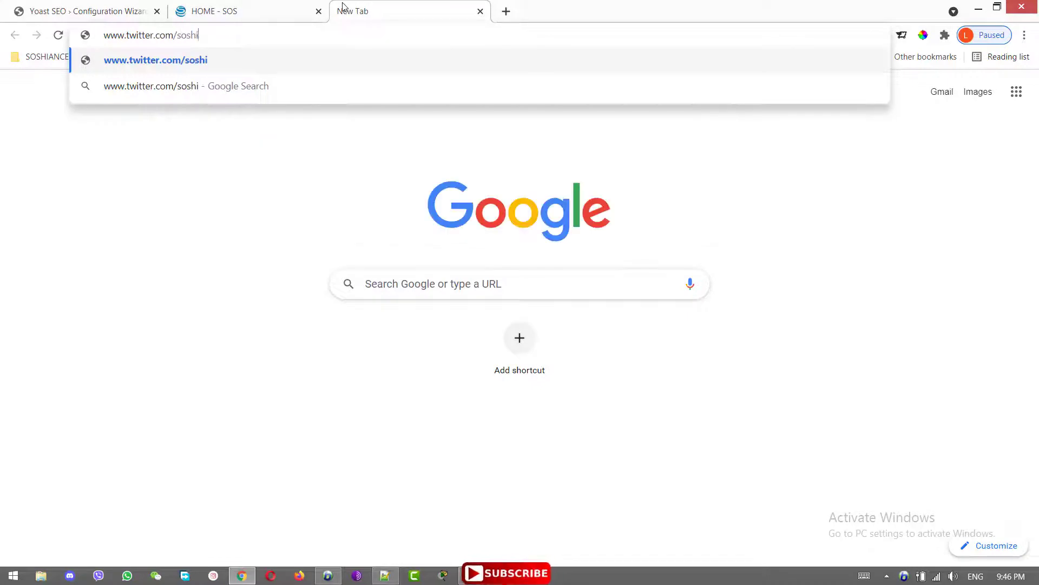
{"action": "type", "text": "ancey"}
{"action": "key", "text": "BackSpace"}
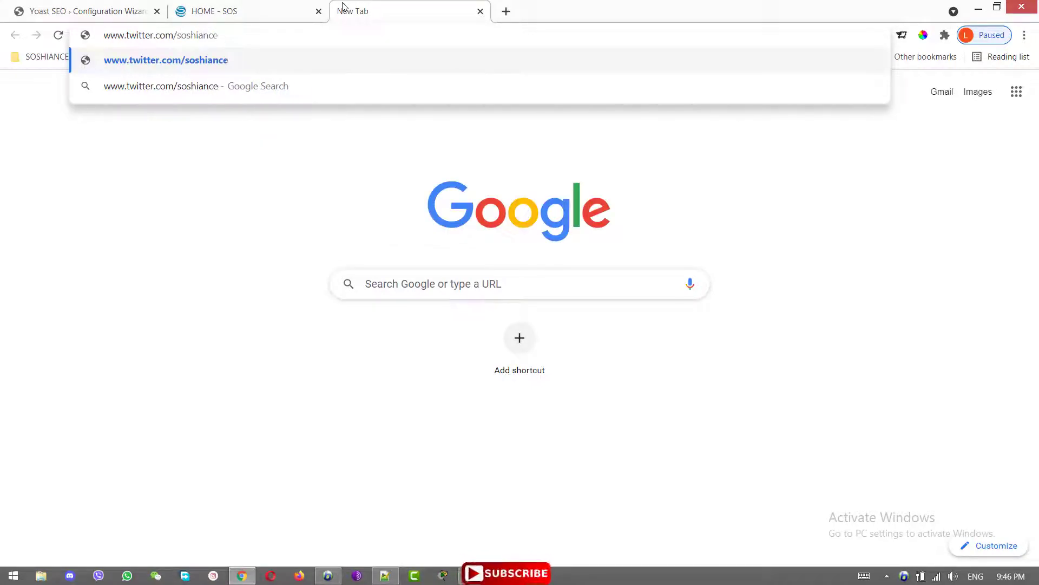
{"action": "type", "text": "7"}
{"action": "key", "text": "Return"}
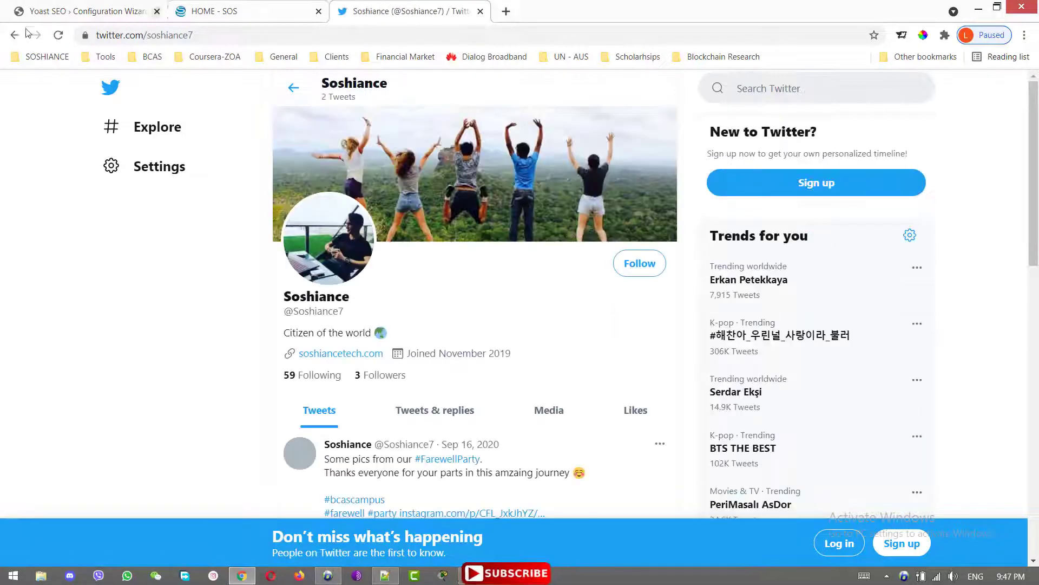
{"action": "left_click", "coordinate": [251, 30]}
{"action": "key", "text": "ctrl+c"}
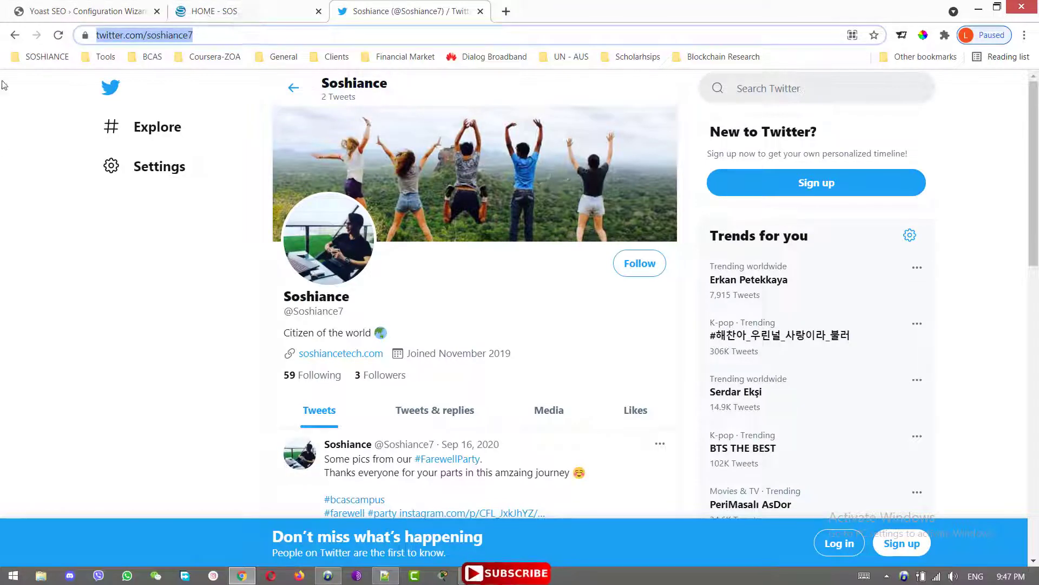
{"action": "left_click", "coordinate": [69, 6]}
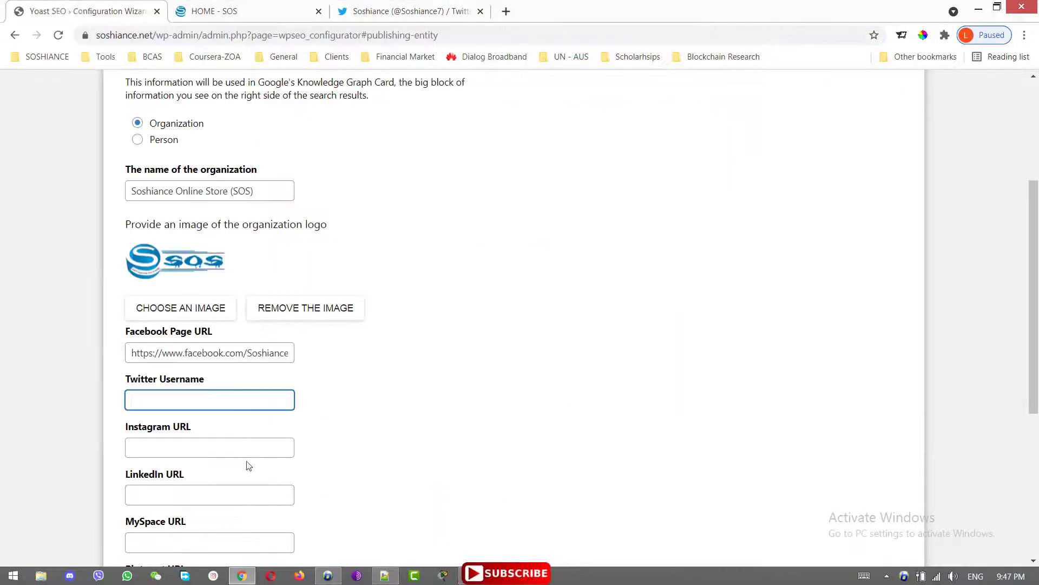
Step: Fill the wizard's Twitter and Instagram fields with the company's profile addresses
{"action": "key", "text": "ctrl+v"}
{"action": "left_click", "coordinate": [202, 447]}
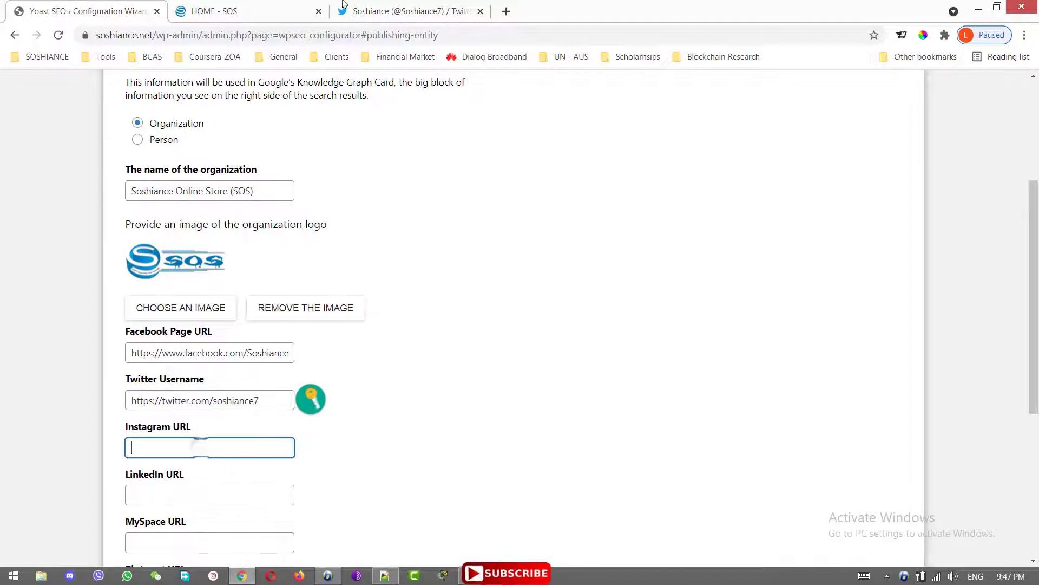
{"action": "left_click", "coordinate": [227, 10]}
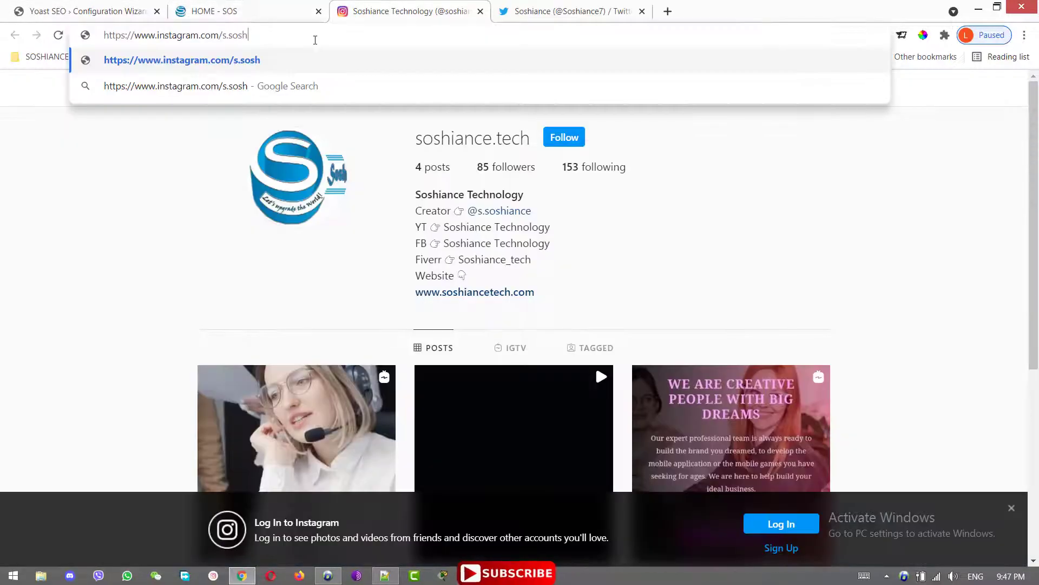
{"action": "type", "text": "ance."}
{"action": "key", "text": "BackSpace"}
{"action": "type", "text": "7"}
{"action": "key", "text": "Return"}
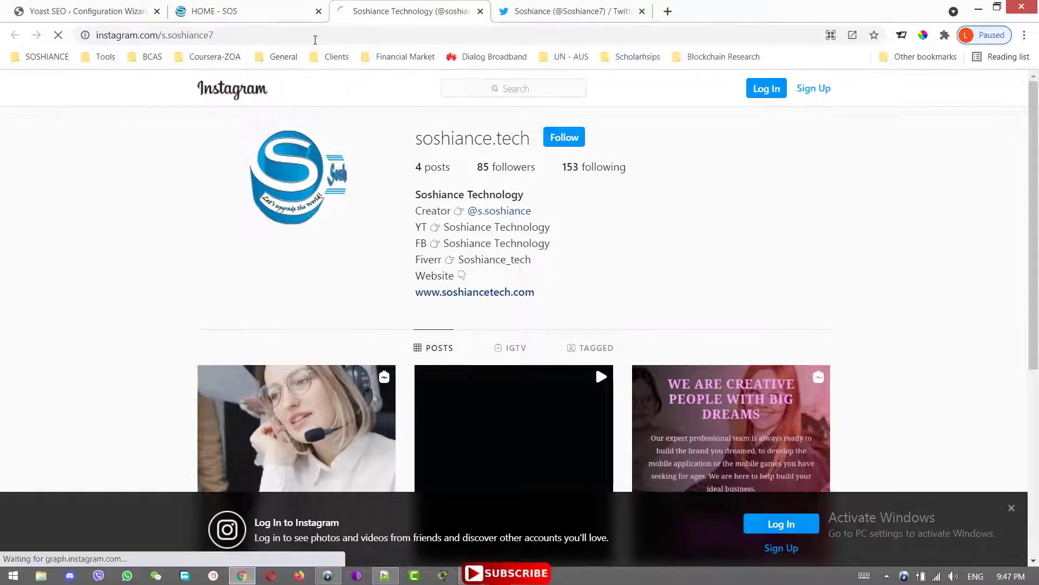
{"action": "left_click", "coordinate": [313, 35]}
{"action": "key", "text": "ctrl+c"}
{"action": "left_click", "coordinate": [127, 10]}
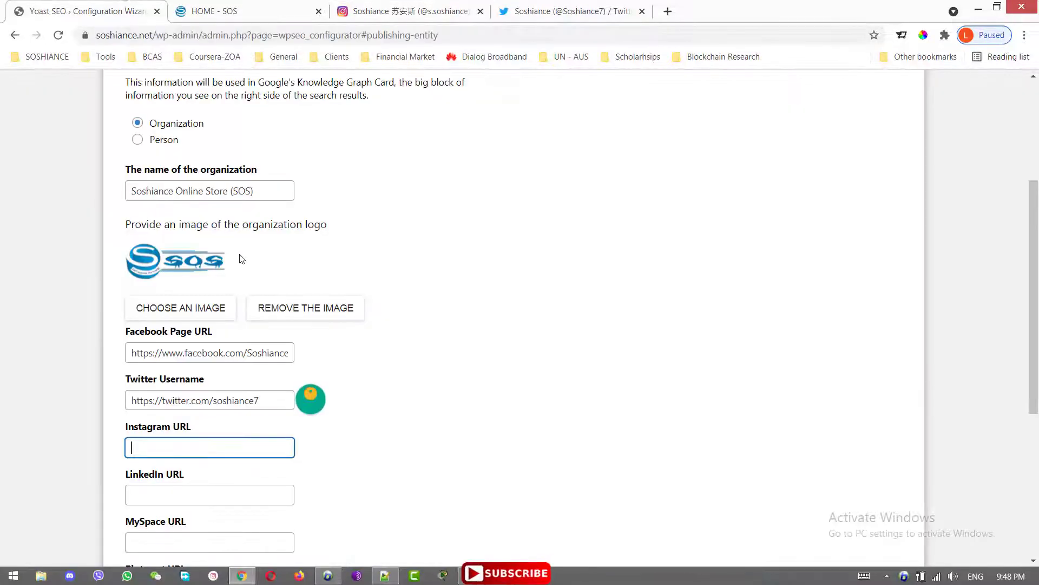
{"action": "key", "text": "ctrl+v"}
Step: Close the Twitter tab, load the company's LinkedIn profile, and copy its address
{"action": "left_click", "coordinate": [214, 495]}
{"action": "scroll", "coordinate": [214, 496], "scroll_direction": "down", "scroll_amount": 5}
{"action": "left_click", "coordinate": [533, 8]}
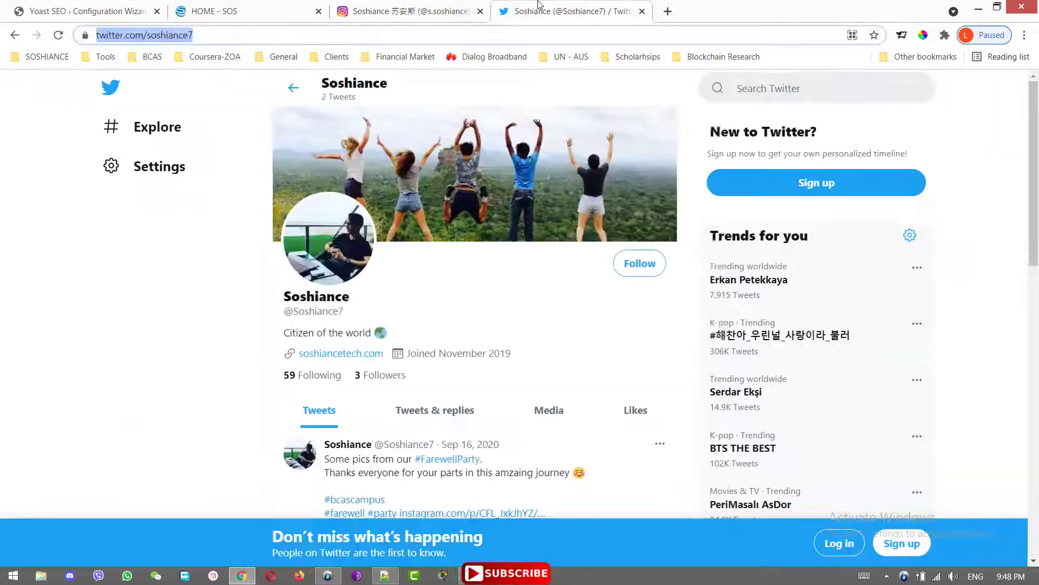
{"action": "left_click", "coordinate": [642, 11]}
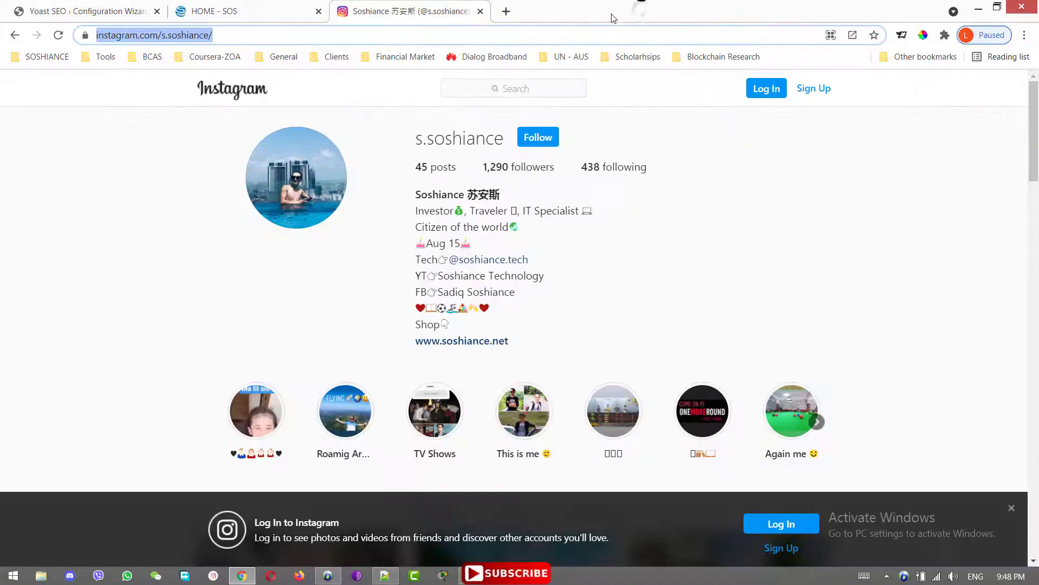
{"action": "left_click", "coordinate": [502, 14]}
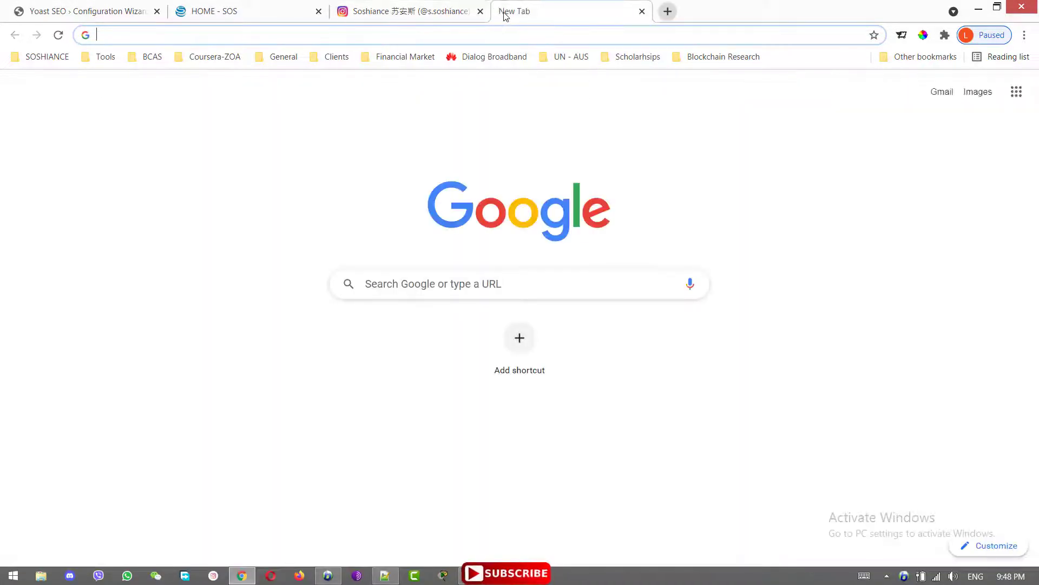
{"action": "type", "text": "linke"}
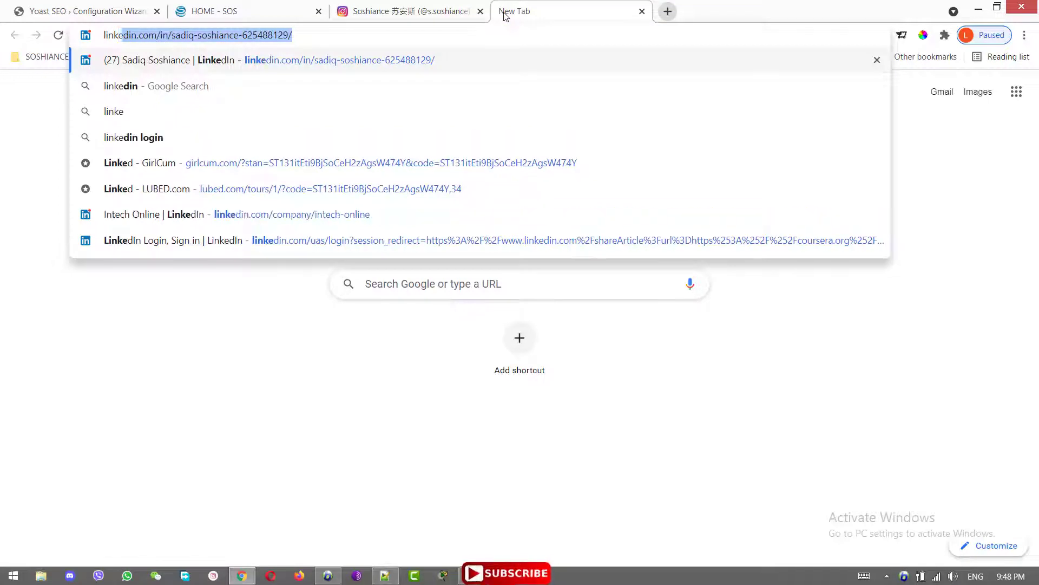
{"action": "key", "text": "Return"}
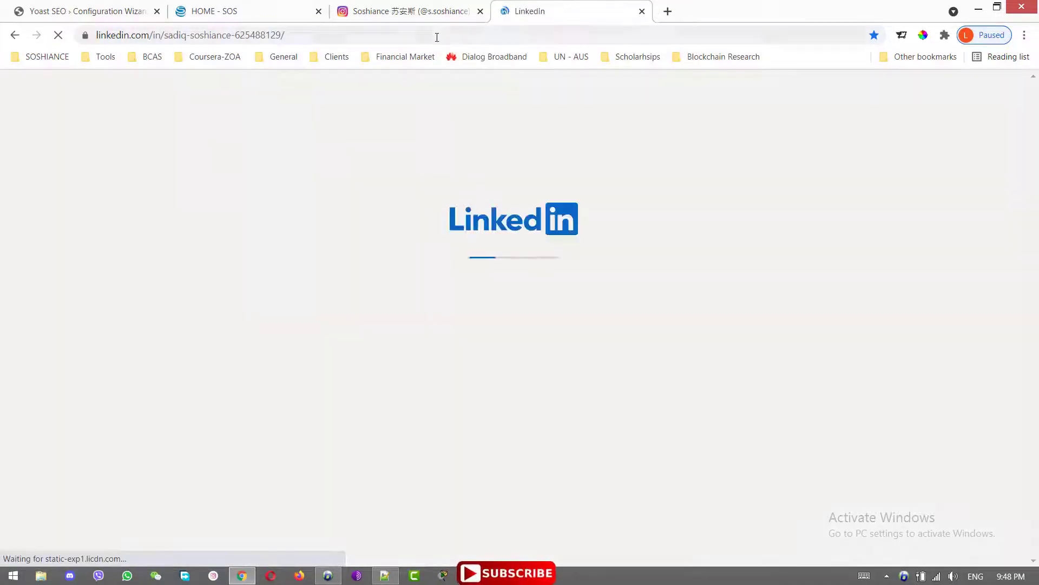
{"action": "left_click", "coordinate": [437, 36]}
{"action": "key", "text": "ctrl+c"}
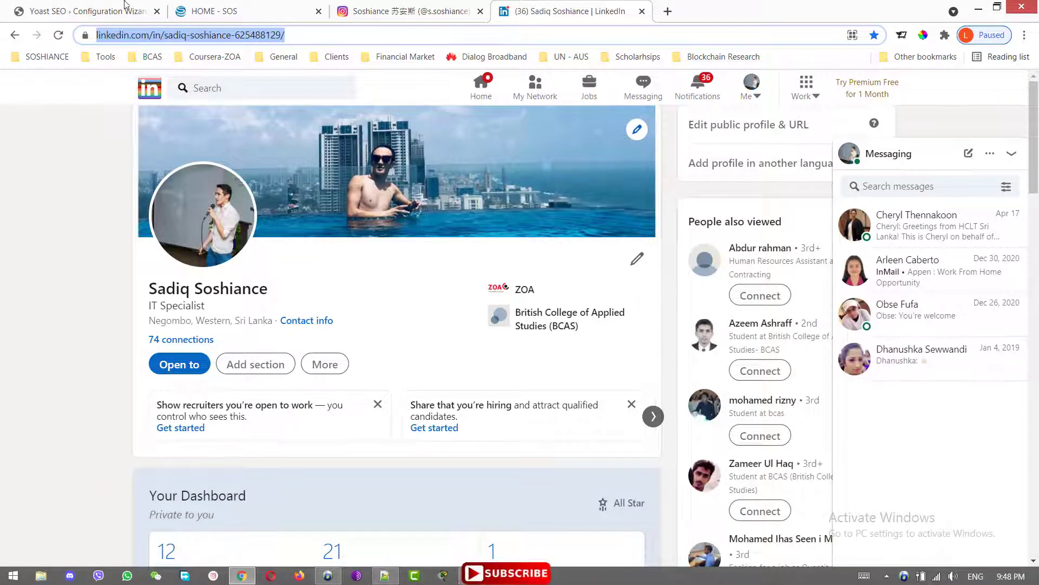
Step: Paste the LinkedIn profile address into the wizard's LinkedIn URL field
{"action": "left_click", "coordinate": [108, 5]}
{"action": "left_click", "coordinate": [228, 193]}
{"action": "key", "text": "ctrl+v"}
Step: Copy the store's YouTube channel URL into the YouTube field and close the extra tabs
{"action": "left_click", "coordinate": [220, 336]}
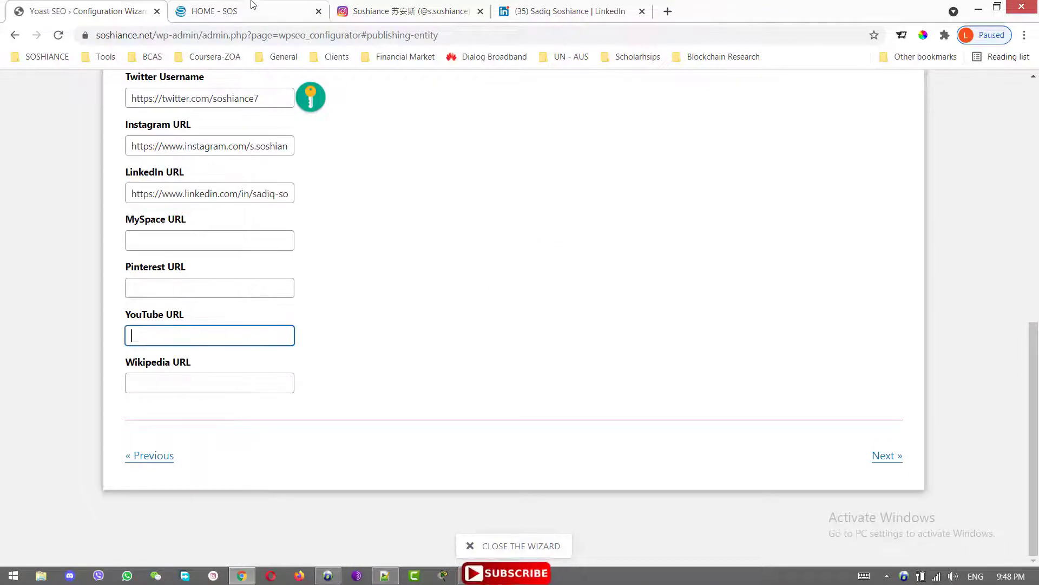
{"action": "left_click", "coordinate": [253, 4]}
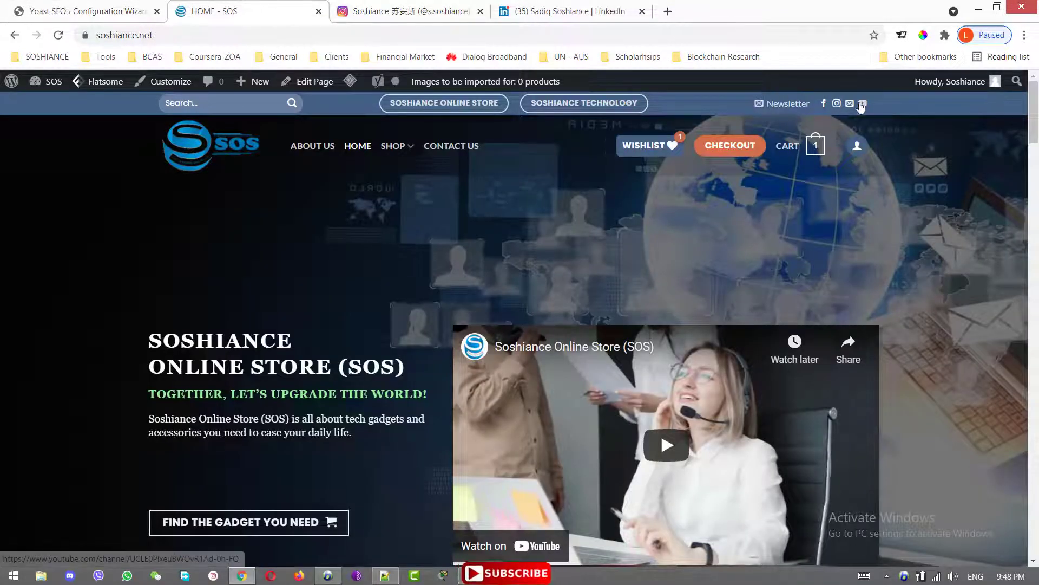
{"action": "left_click", "coordinate": [862, 103]}
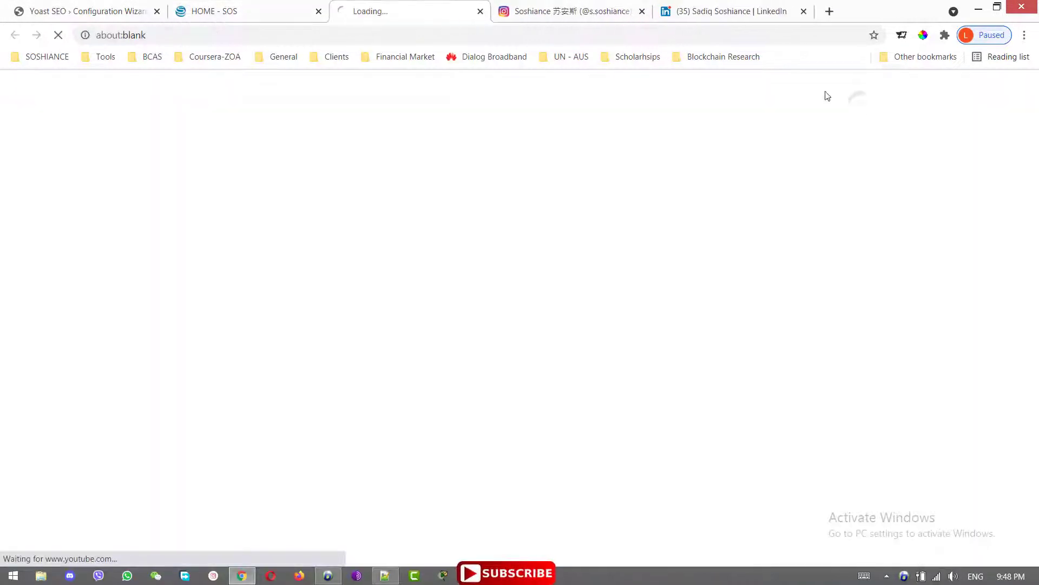
{"action": "left_click", "coordinate": [475, 38]}
{"action": "key", "text": "ctrl+c"}
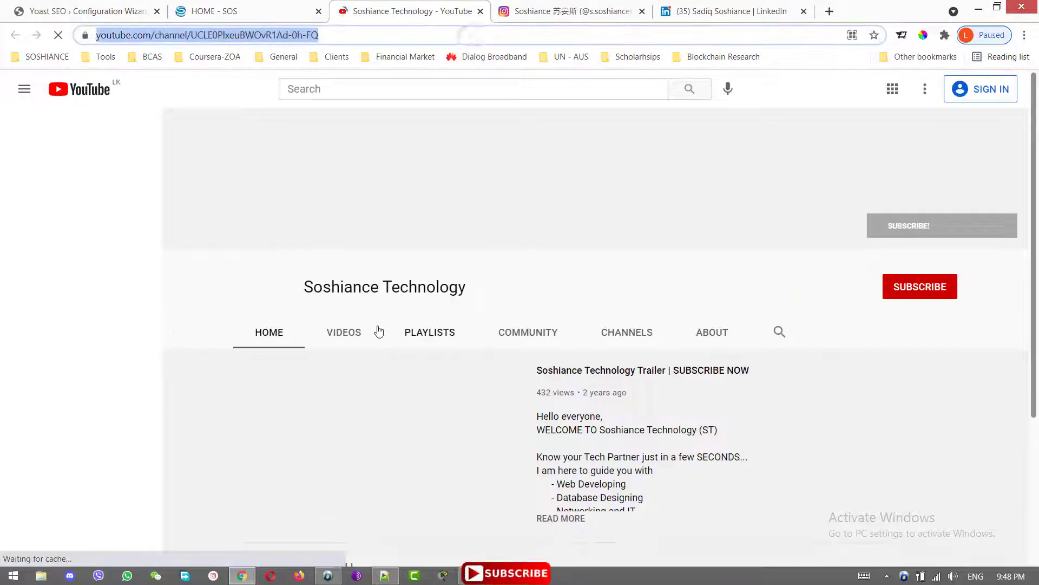
{"action": "left_click", "coordinate": [480, 12]}
{"action": "left_click", "coordinate": [481, 11]}
{"action": "left_click", "coordinate": [481, 12]}
{"action": "left_click", "coordinate": [110, 8]}
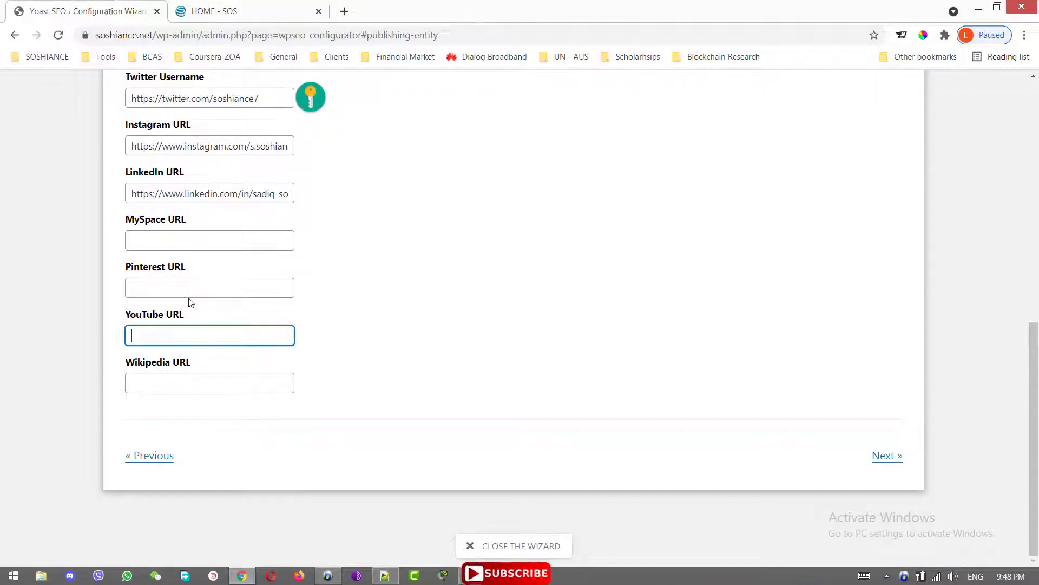
{"action": "key", "text": "ctrl+v"}
{"action": "scroll", "coordinate": [217, 296], "scroll_direction": "up", "scroll_amount": 4}
{"action": "scroll", "coordinate": [216, 297], "scroll_direction": "down", "scroll_amount": 4}
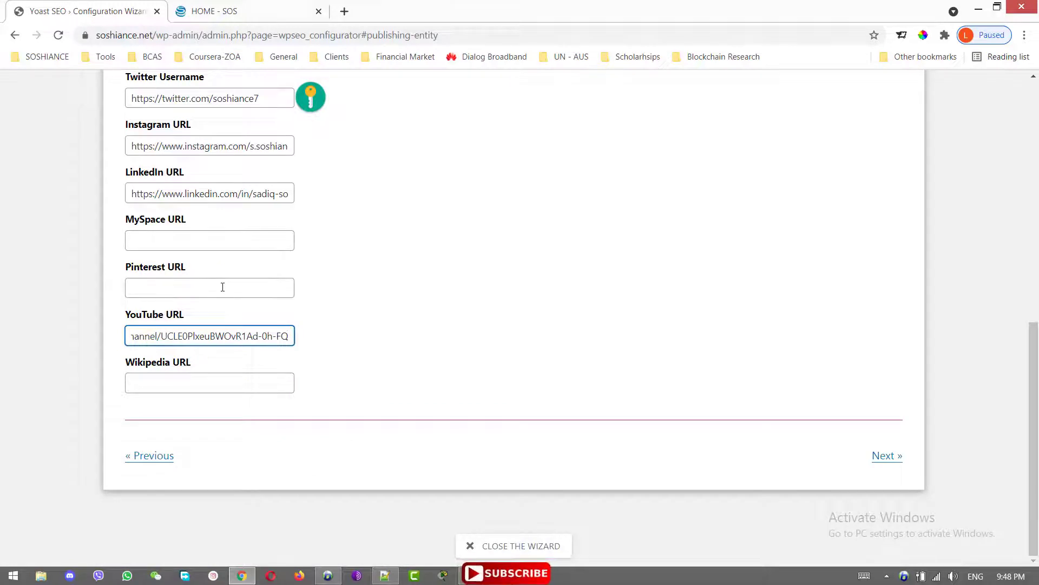
{"action": "scroll", "coordinate": [223, 287], "scroll_direction": "up", "scroll_amount": 4}
{"action": "scroll", "coordinate": [695, 335], "scroll_direction": "down", "scroll_amount": 4}
{"action": "scroll", "coordinate": [672, 452], "scroll_direction": "up", "scroll_amount": 8}
{"action": "scroll", "coordinate": [673, 452], "scroll_direction": "down", "scroll_amount": 8}
Step: Keep all post types visible and Multiple authors on No, advancing to Title settings
{"action": "left_click", "coordinate": [890, 457]}
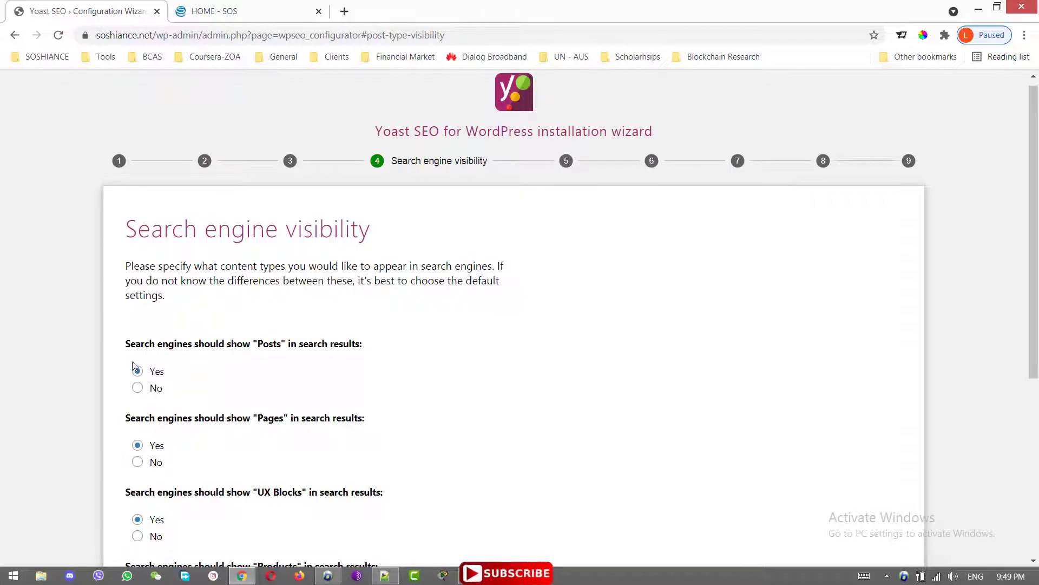
{"action": "scroll", "coordinate": [216, 324], "scroll_direction": "down", "scroll_amount": 4}
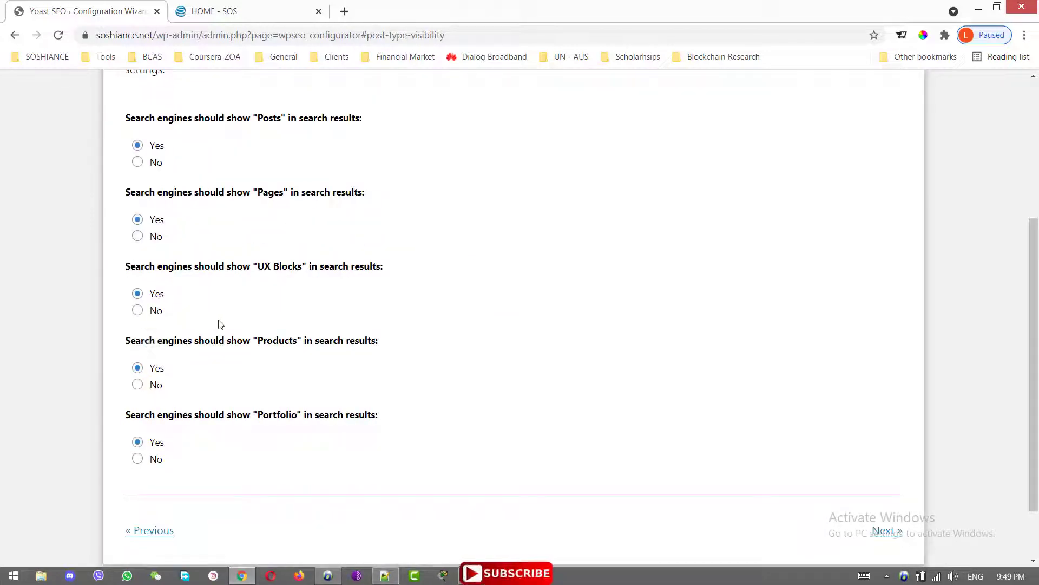
{"action": "scroll", "coordinate": [221, 324], "scroll_direction": "down", "scroll_amount": 2}
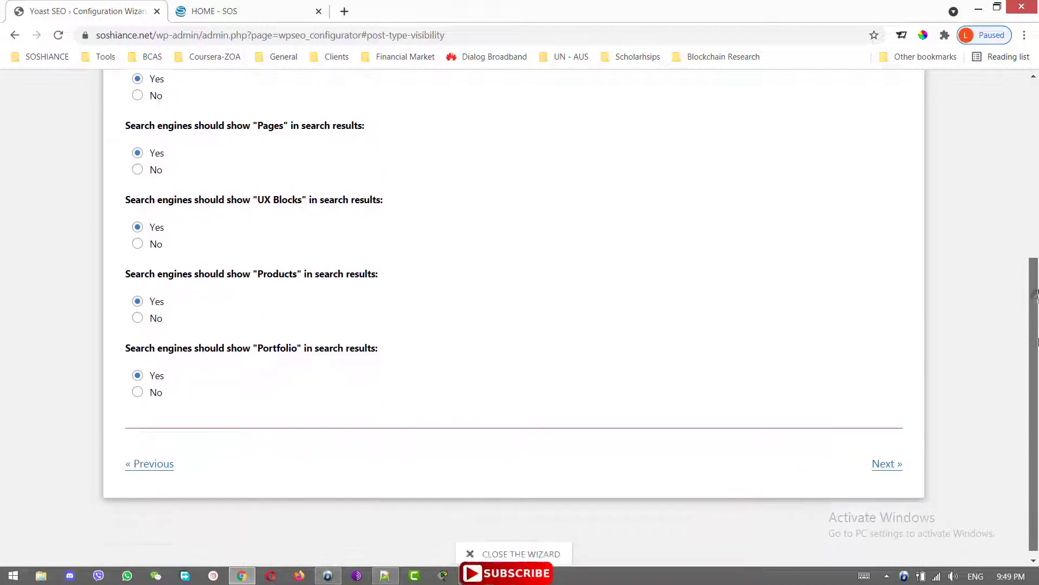
{"action": "left_click", "coordinate": [893, 469]}
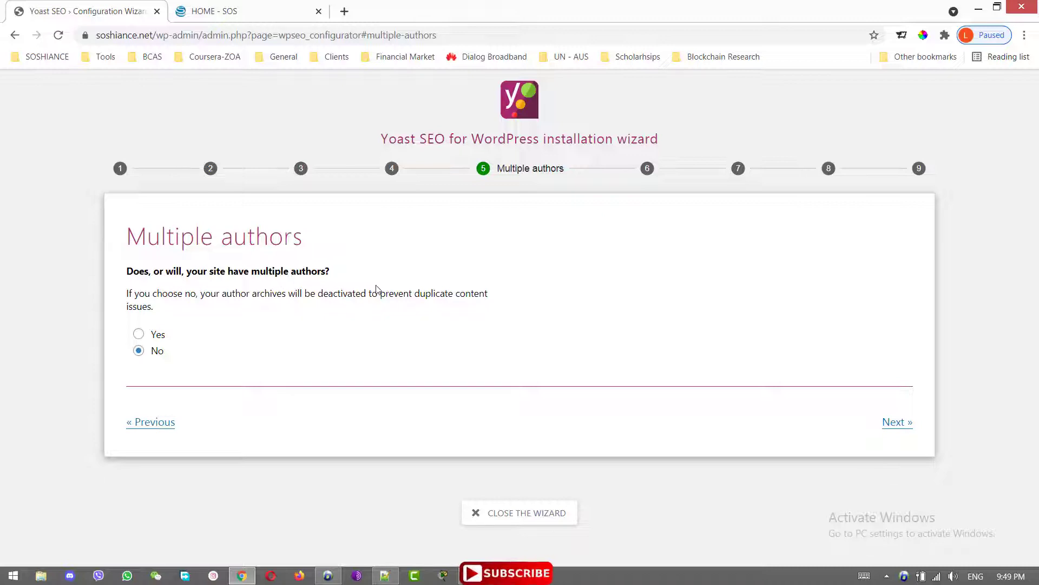
{"action": "left_click", "coordinate": [899, 422]}
{"action": "left_click", "coordinate": [210, 375]}
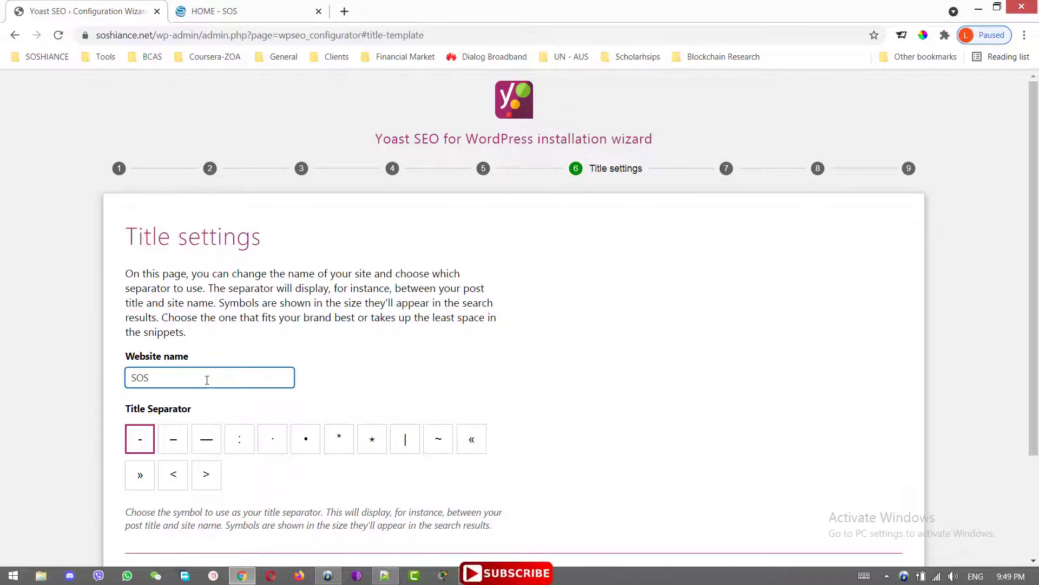
Step: Choose the | vertical bar as the title separator
{"action": "left_click", "coordinate": [406, 440]}
{"action": "scroll", "coordinate": [880, 457], "scroll_direction": "down", "scroll_amount": 2}
{"action": "left_click", "coordinate": [881, 457]}
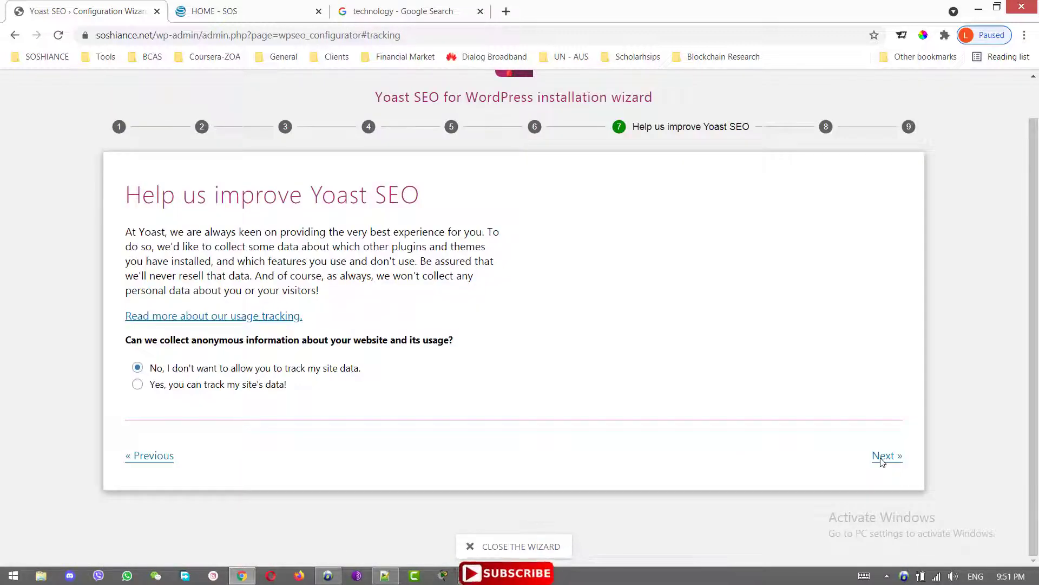
Step: Allow Yoast to track the site's usage data, skip the newsletter step, and close the wizard
{"action": "scroll", "coordinate": [269, 433], "scroll_direction": "up", "scroll_amount": 1}
{"action": "left_click", "coordinate": [269, 426]}
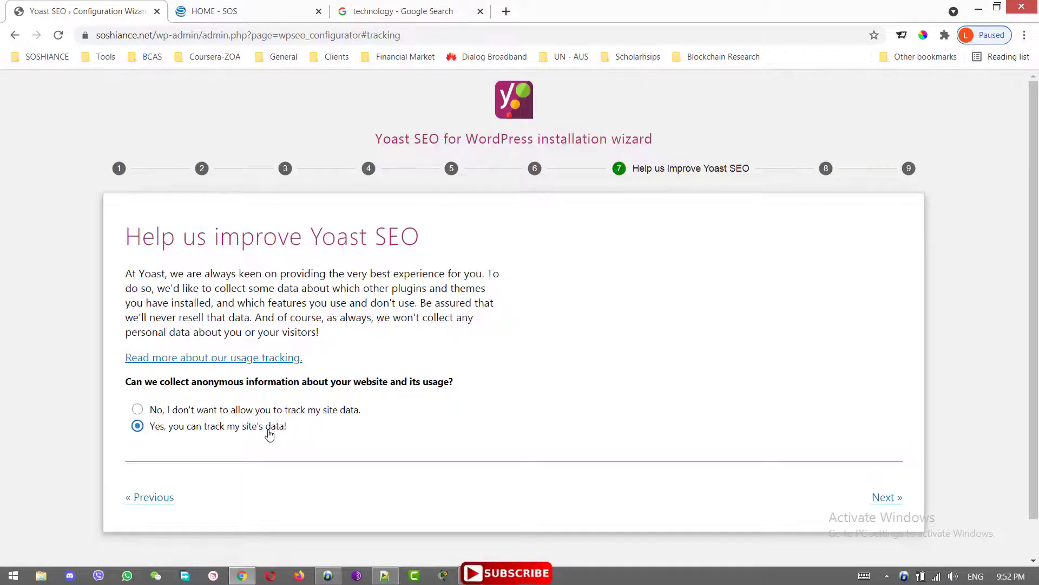
{"action": "left_click", "coordinate": [878, 498]}
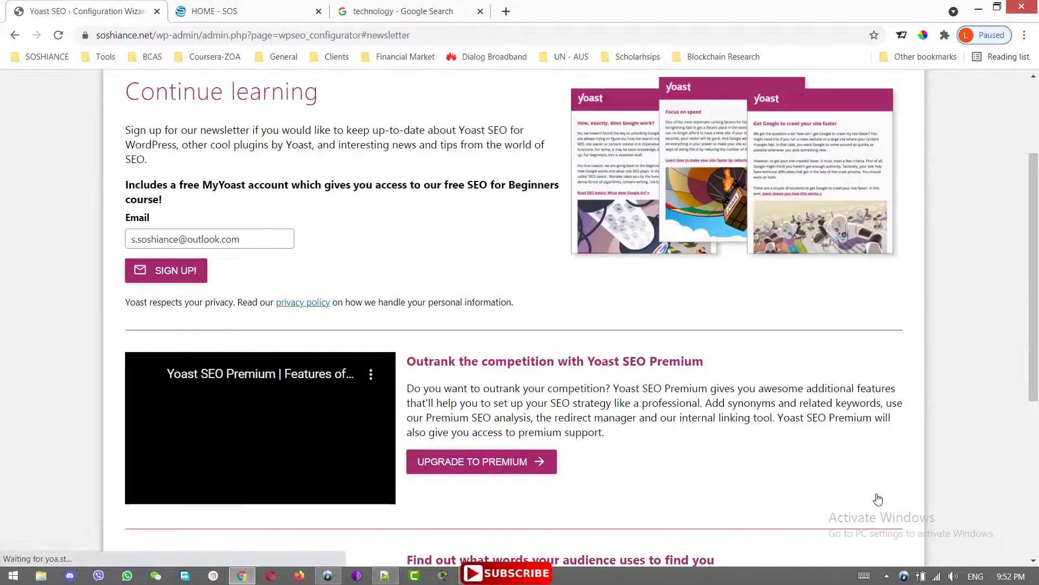
{"action": "scroll", "coordinate": [878, 499], "scroll_direction": "down", "scroll_amount": 5}
{"action": "left_click", "coordinate": [885, 458]}
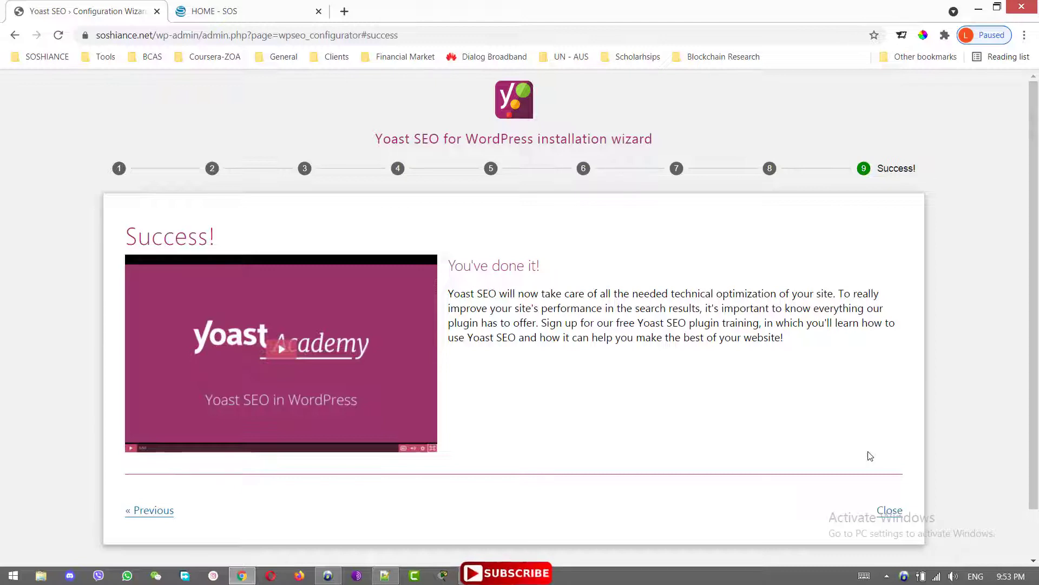
{"action": "scroll", "coordinate": [866, 468], "scroll_direction": "down", "scroll_amount": 1}
{"action": "left_click", "coordinate": [887, 459]}
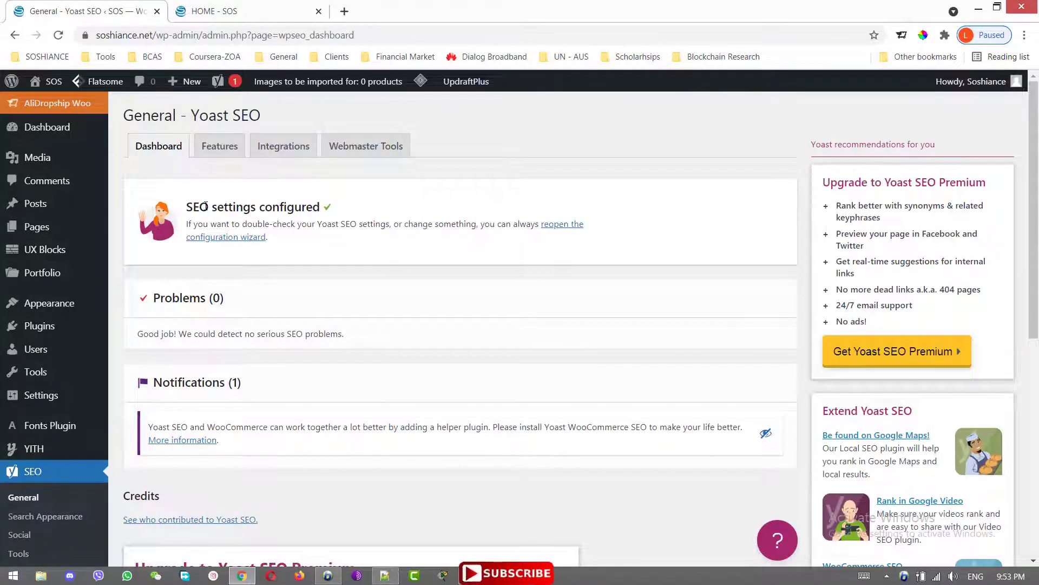
Step: Show Yoast's Features tab and scroll through its feature toggles
{"action": "left_click", "coordinate": [219, 145]}
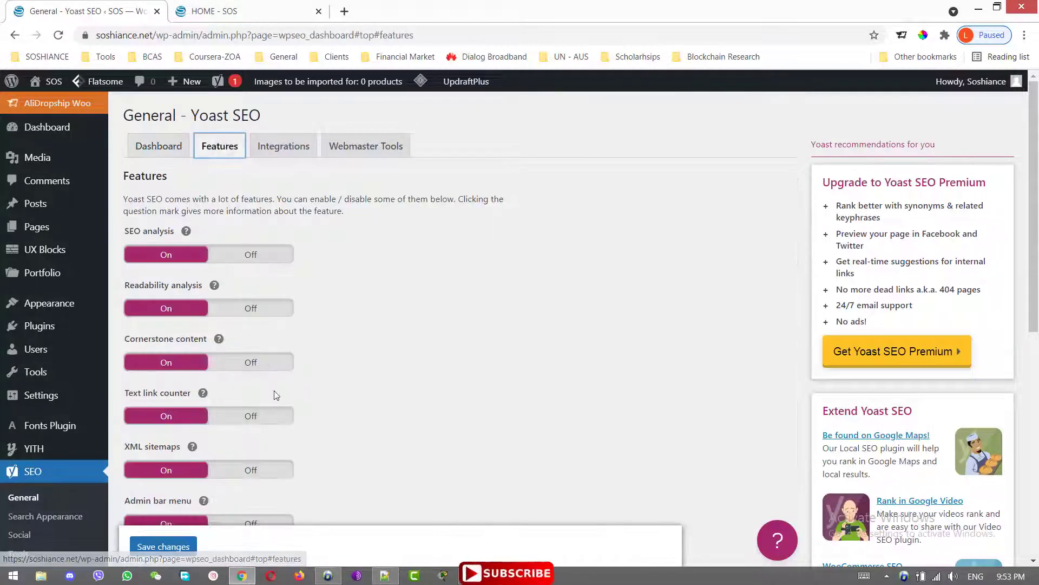
{"action": "scroll", "coordinate": [275, 395], "scroll_direction": "down", "scroll_amount": 8}
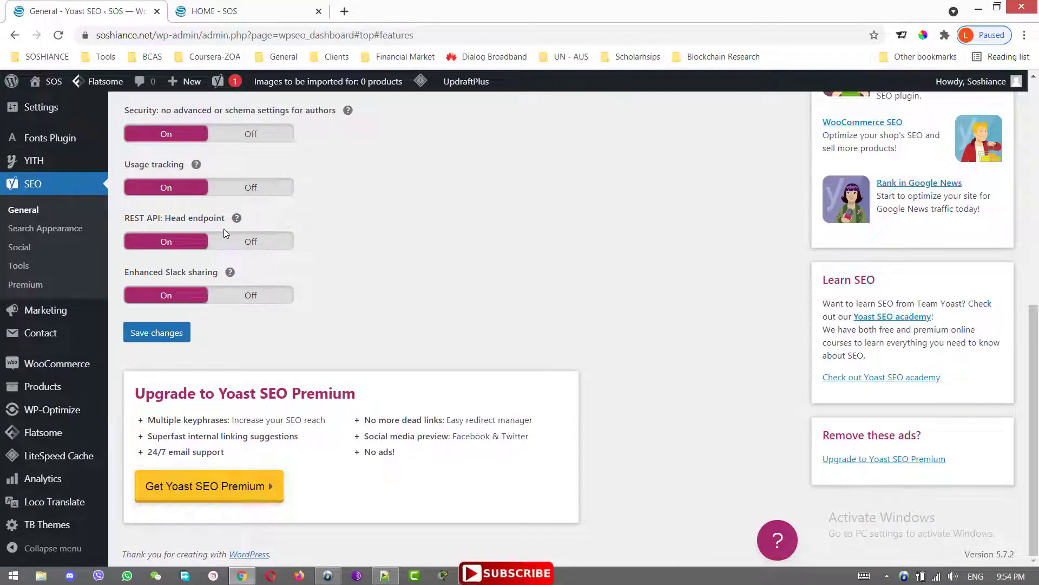
{"action": "scroll", "coordinate": [223, 228], "scroll_direction": "up", "scroll_amount": 4}
{"action": "scroll", "coordinate": [235, 210], "scroll_direction": "up", "scroll_amount": 4}
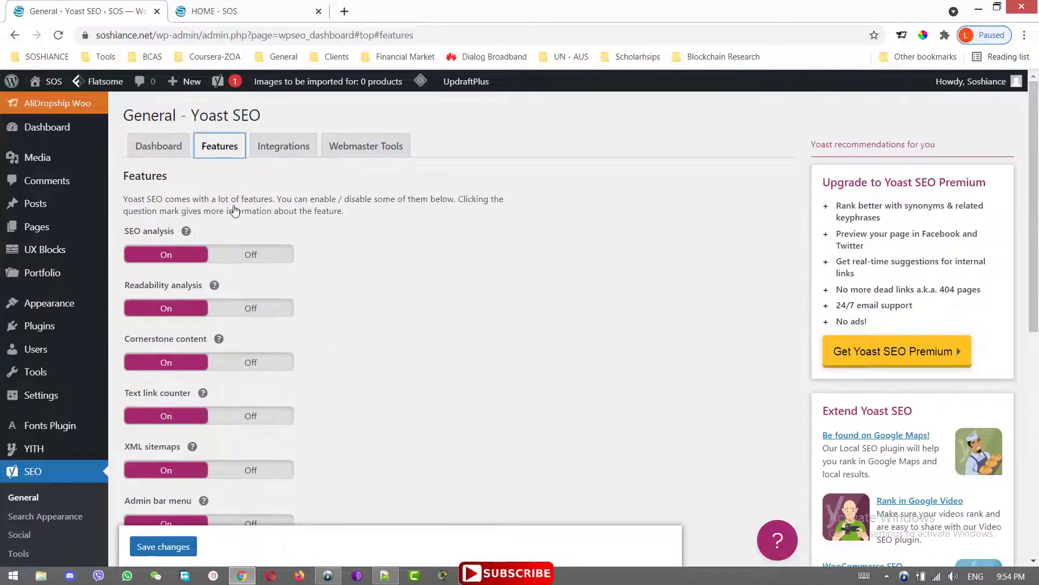
{"action": "scroll", "coordinate": [235, 210], "scroll_direction": "down", "scroll_amount": 10}
{"action": "scroll", "coordinate": [160, 357], "scroll_direction": "up", "scroll_amount": 4}
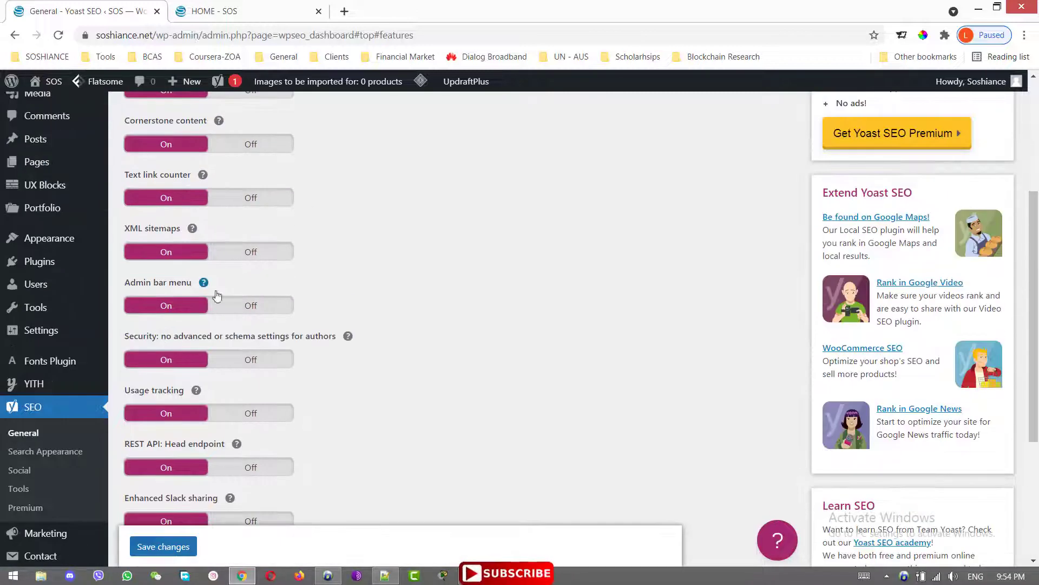
{"action": "scroll", "coordinate": [574, 305], "scroll_direction": "up", "scroll_amount": 1}
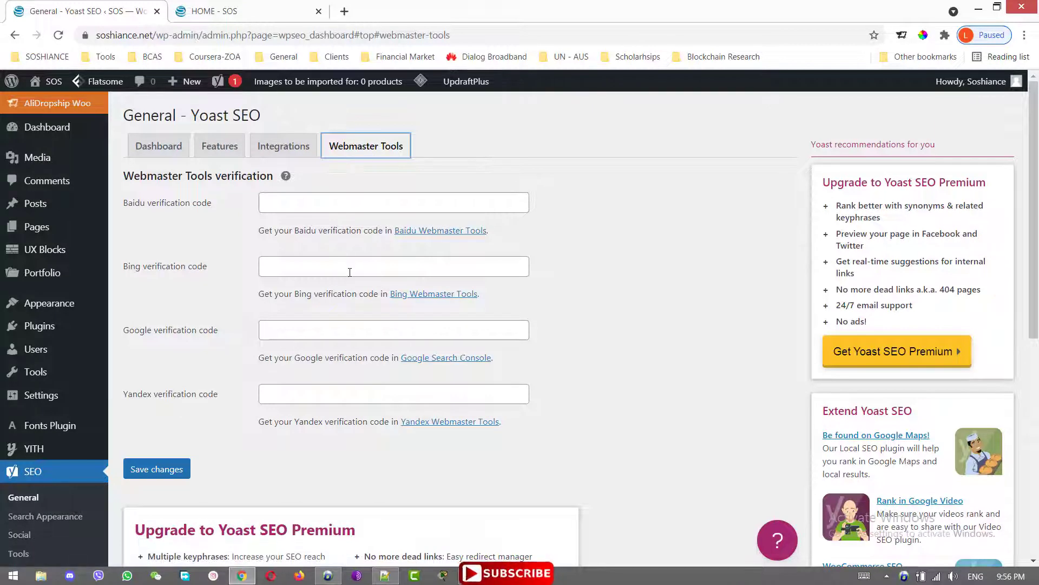
{"action": "left_click", "coordinate": [350, 273]}
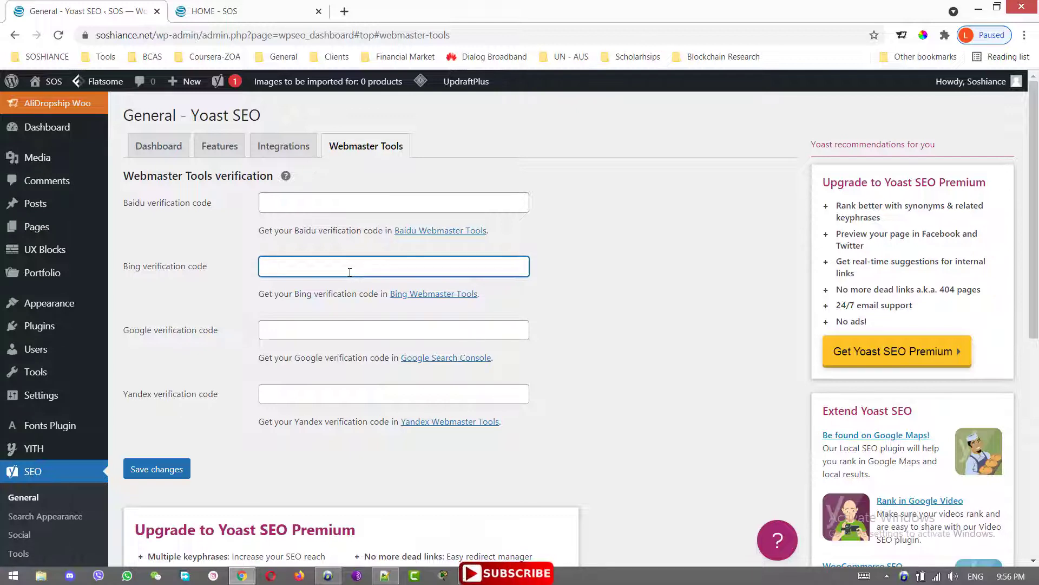
{"action": "left_click", "coordinate": [747, 407]}
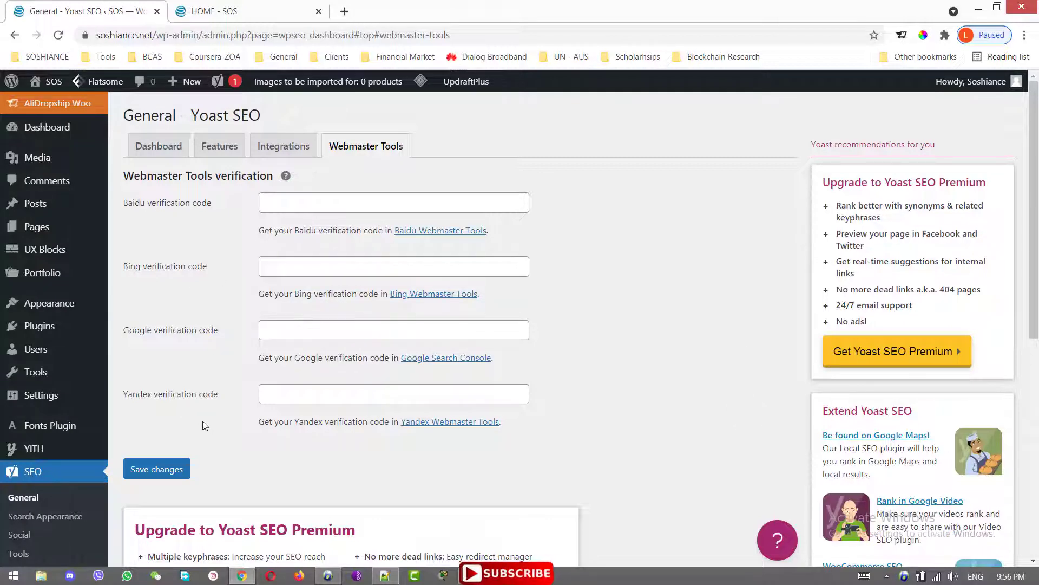
{"action": "left_click_drag", "start_coordinate": [124, 338], "coordinate": [218, 331]}
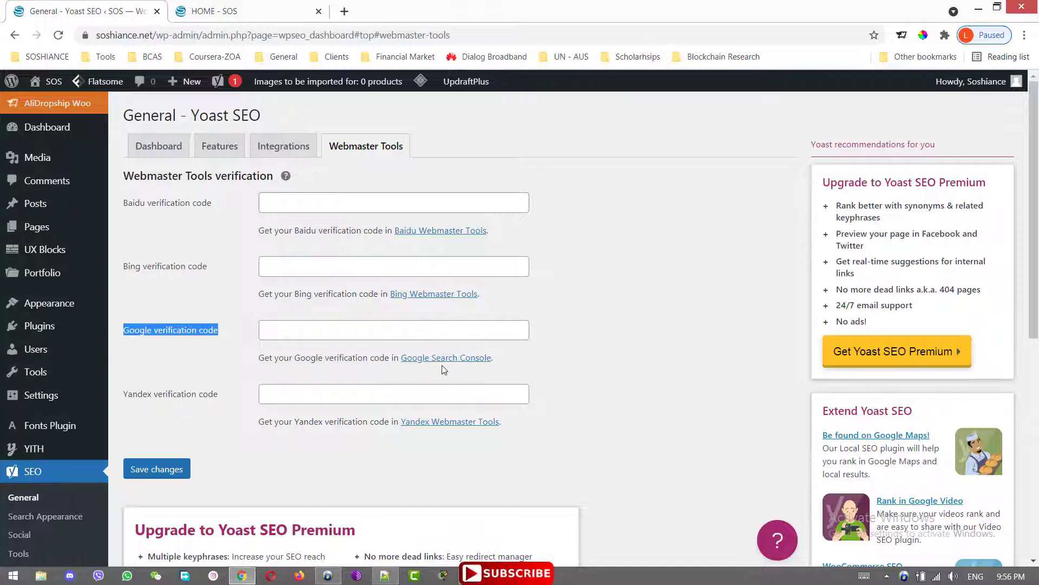
Step: Sign in to Google site verification with the second account and select the HTML meta tag
{"action": "left_click", "coordinate": [481, 360]}
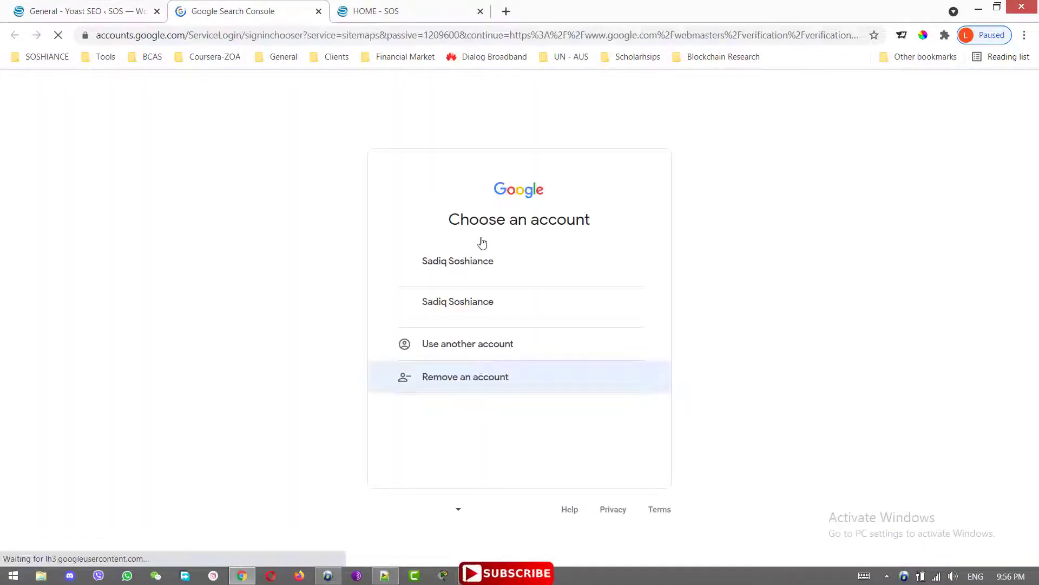
{"action": "left_click", "coordinate": [480, 10]}
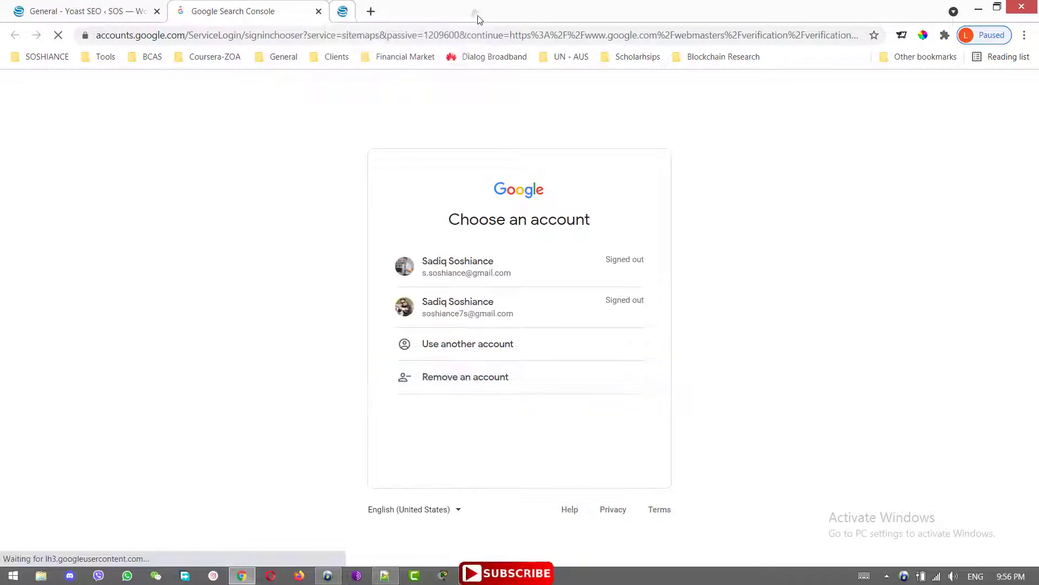
{"action": "left_click", "coordinate": [502, 309]}
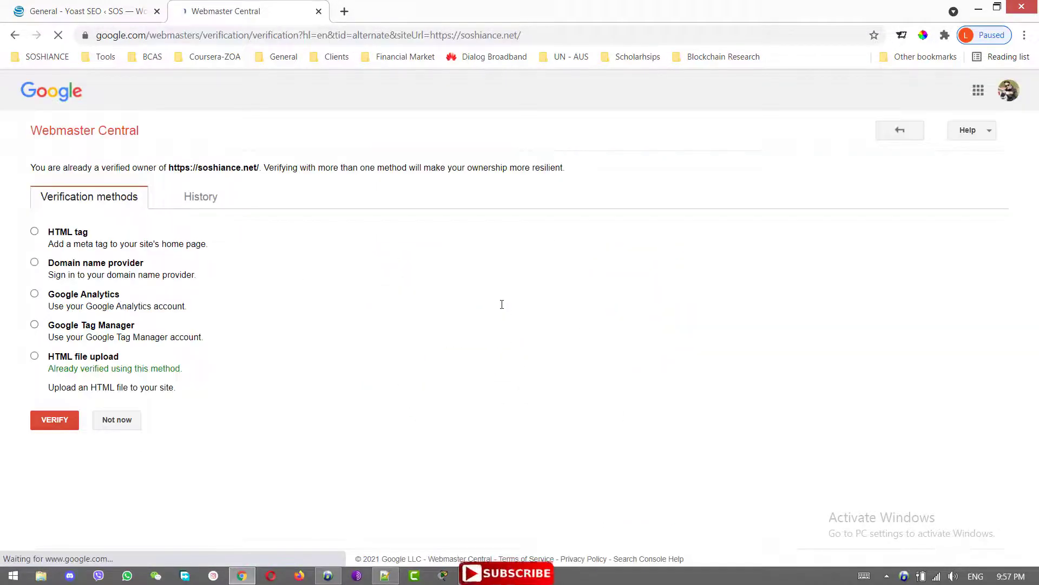
{"action": "left_click", "coordinate": [35, 232]}
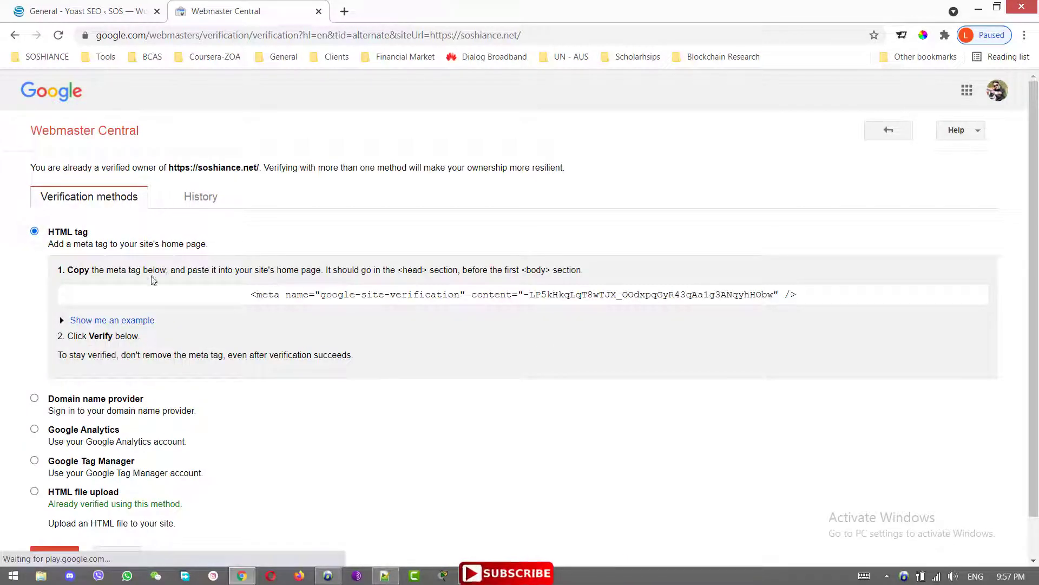
{"action": "left_click", "coordinate": [227, 291]}
{"action": "key", "text": "ctrl+c"}
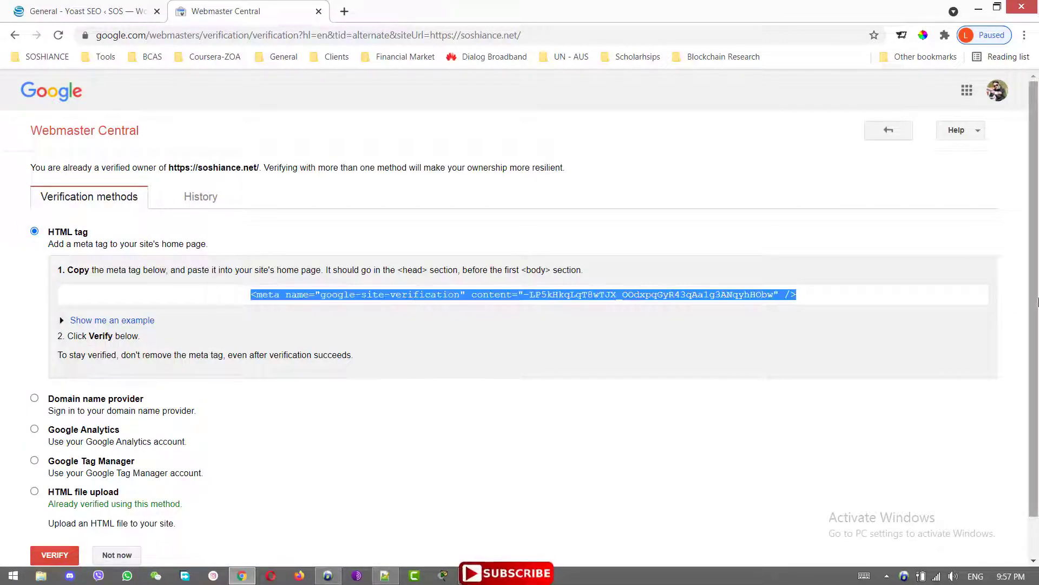
Step: Paste the google-site-verification meta tag into Yoast's Google verification code field
{"action": "left_click", "coordinate": [116, 8]}
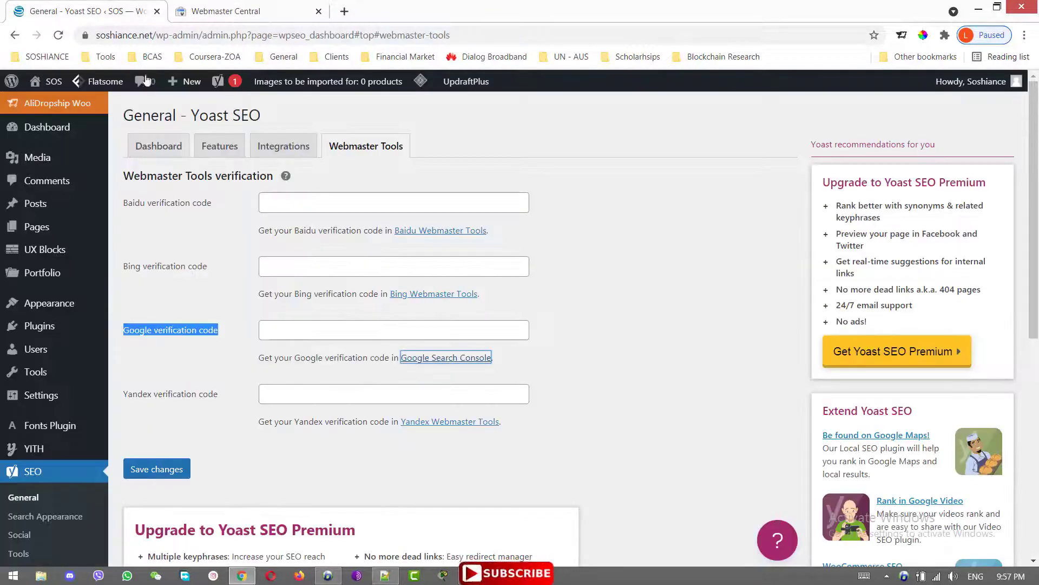
{"action": "left_click", "coordinate": [318, 325]}
{"action": "key", "text": "ctrl+v"}
{"action": "left_click", "coordinate": [252, 10]}
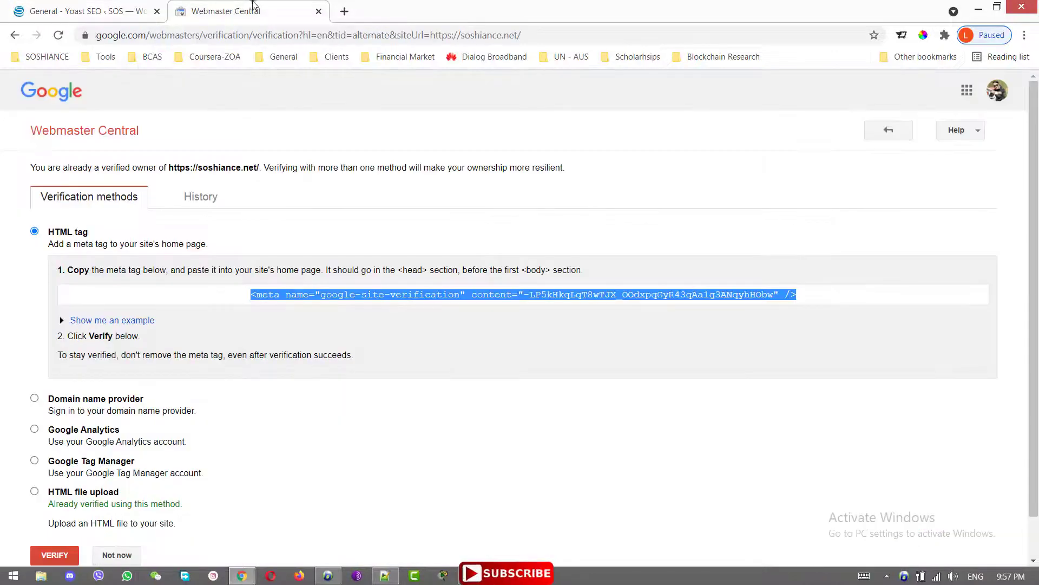
{"action": "left_click", "coordinate": [86, 6]}
{"action": "scroll", "coordinate": [135, 276], "scroll_direction": "down", "scroll_amount": 4}
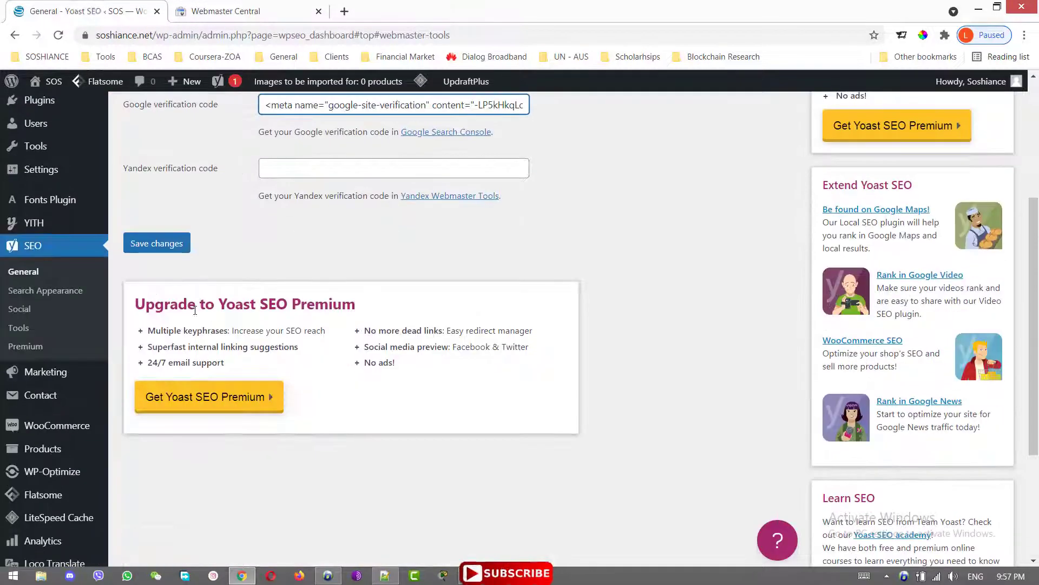
{"action": "left_click", "coordinate": [133, 243]}
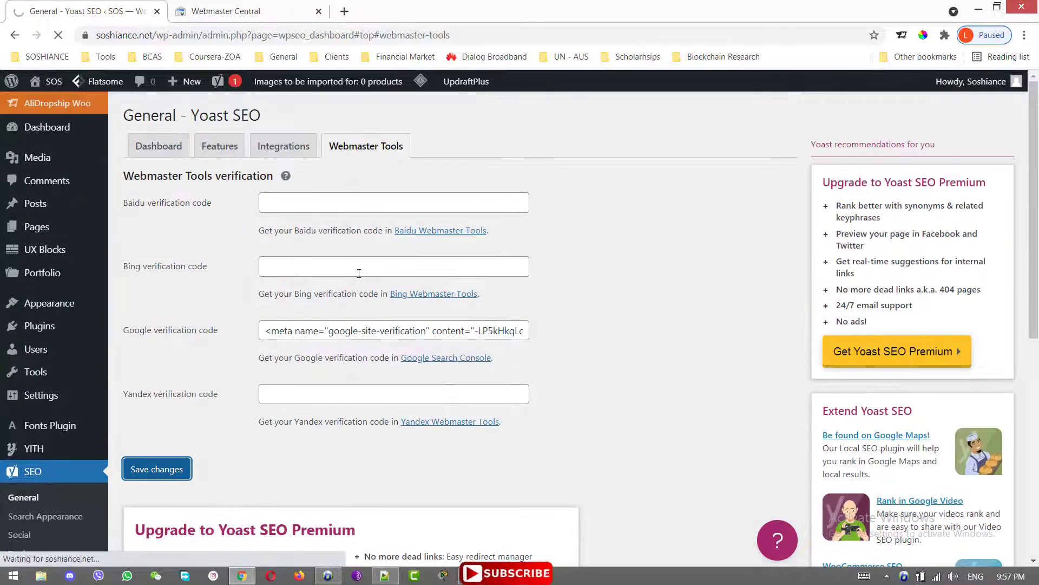
{"action": "left_click", "coordinate": [254, 8]}
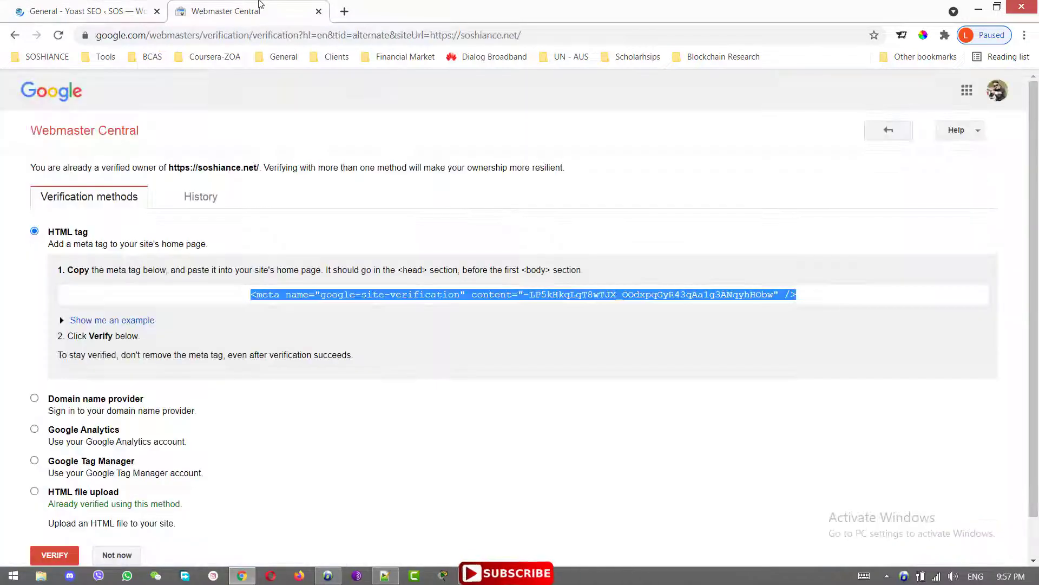
{"action": "scroll", "coordinate": [53, 531], "scroll_direction": "down", "scroll_amount": 1}
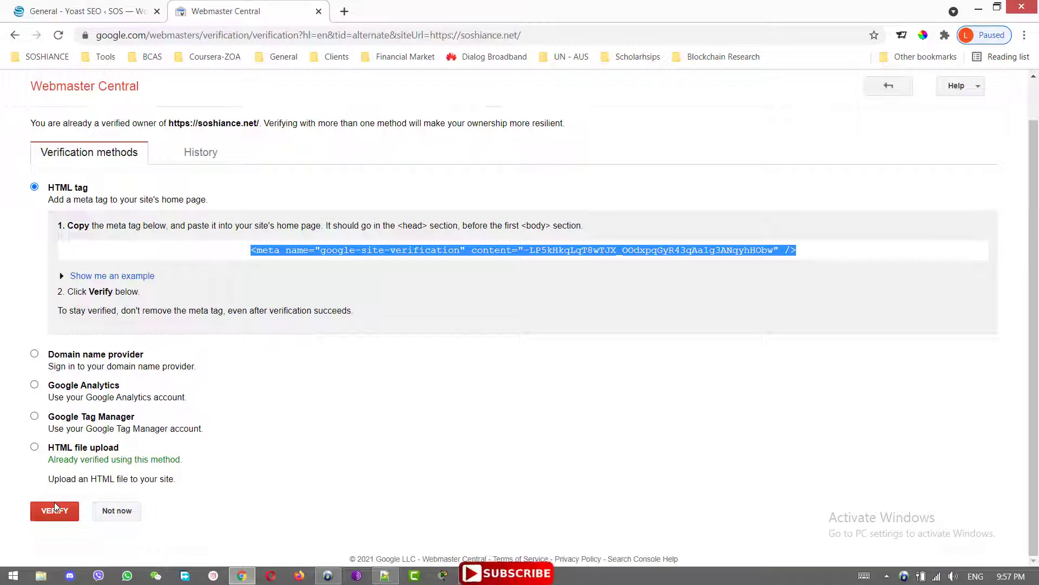
{"action": "left_click", "coordinate": [54, 519]}
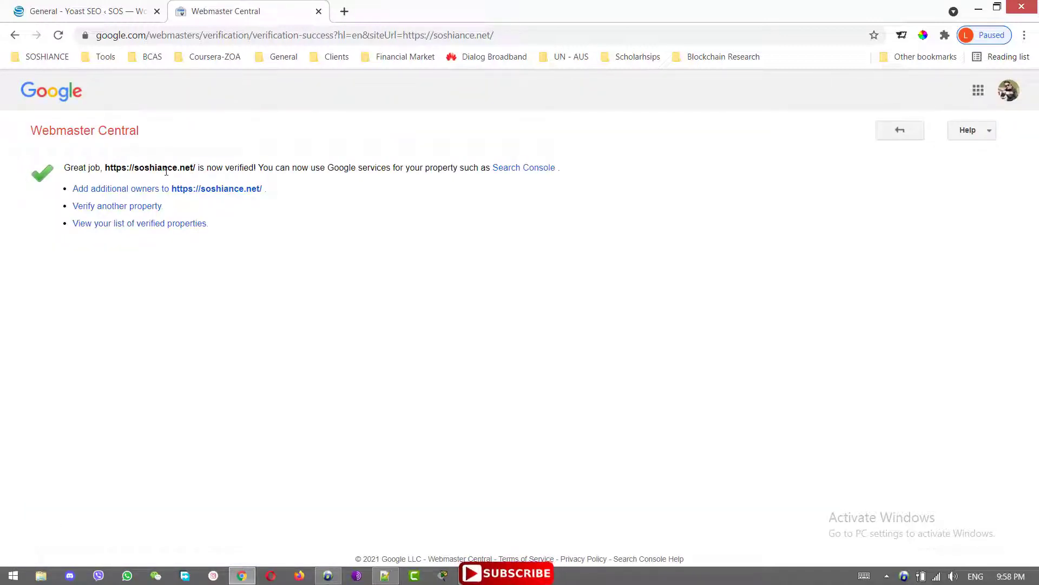
{"action": "left_click_drag", "start_coordinate": [162, 169], "coordinate": [277, 169]}
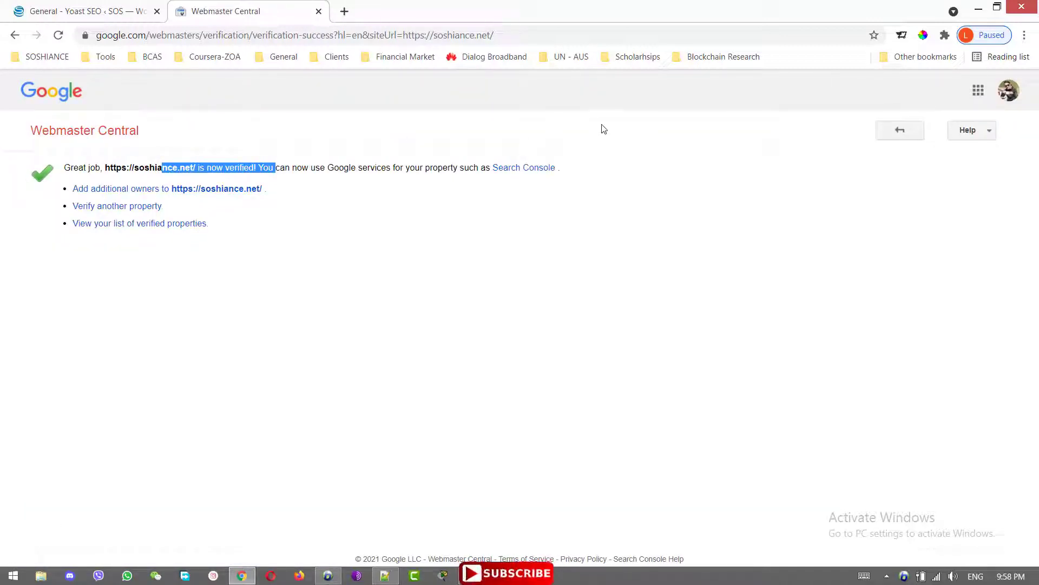
{"action": "left_click", "coordinate": [318, 12]}
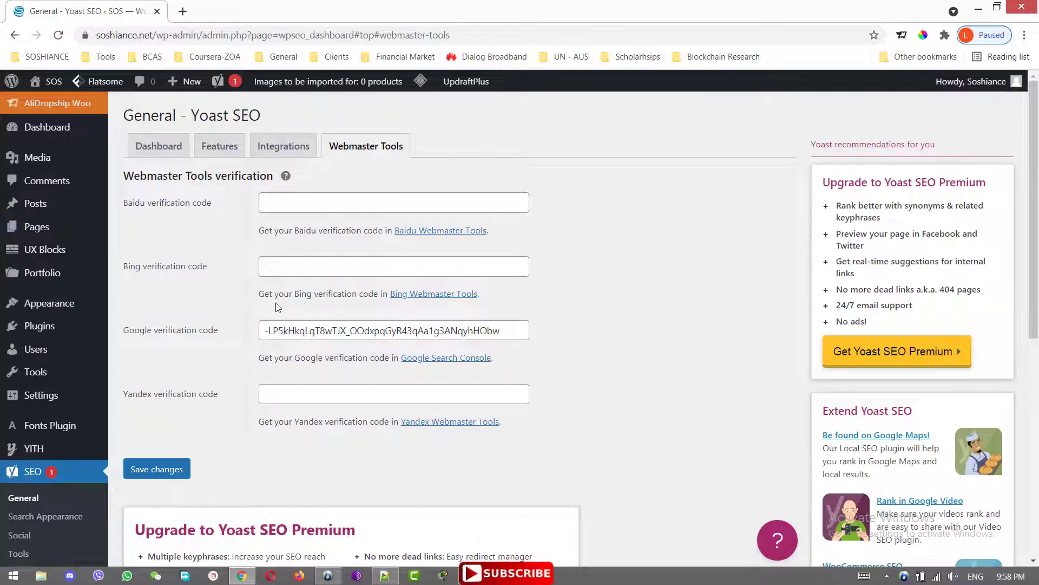
Step: Locate Yoast's Bing verification code field, then sign in to Bing Webmaster Tools and grant profile access
{"action": "left_click", "coordinate": [168, 258]}
{"action": "left_click_drag", "start_coordinate": [154, 278], "coordinate": [222, 277]}
{"action": "left_click", "coordinate": [493, 274]}
{"action": "left_click", "coordinate": [465, 295]}
{"action": "left_click", "coordinate": [62, 8]}
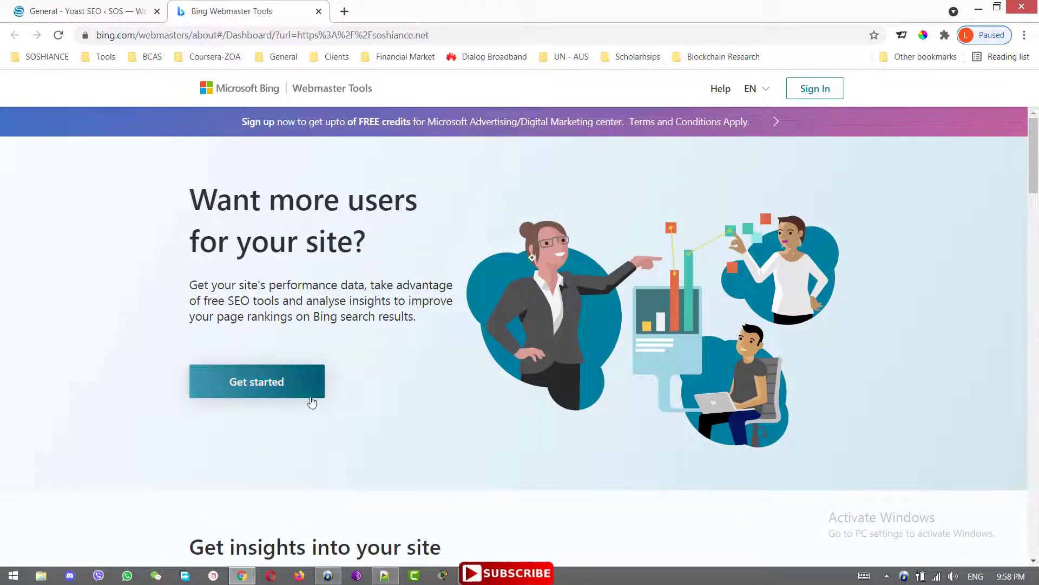
{"action": "left_click", "coordinate": [308, 391]}
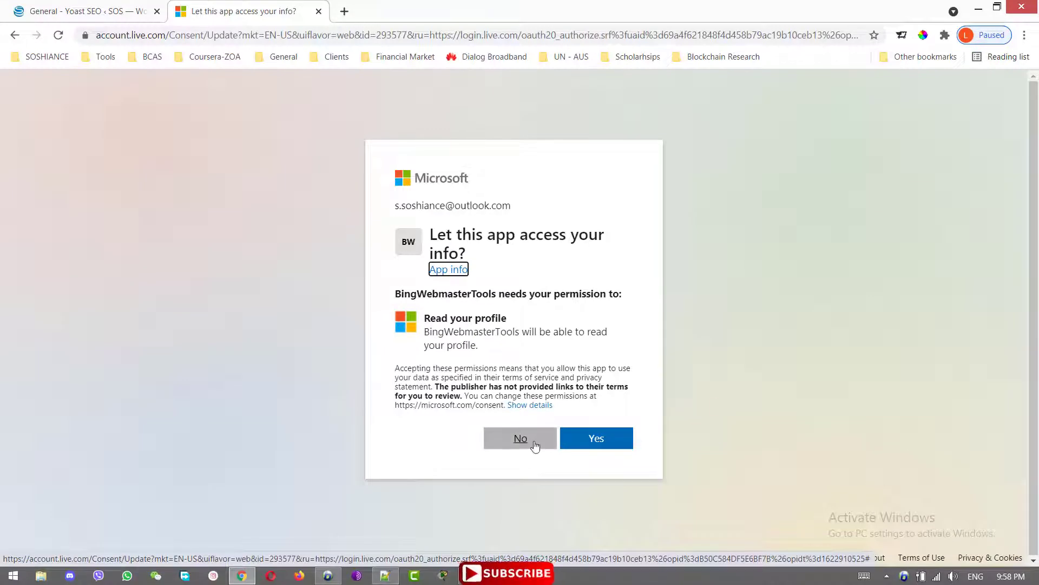
{"action": "left_click", "coordinate": [434, 239]}
{"action": "left_click_drag", "start_coordinate": [435, 238], "coordinate": [618, 295]}
{"action": "left_click", "coordinate": [601, 437]}
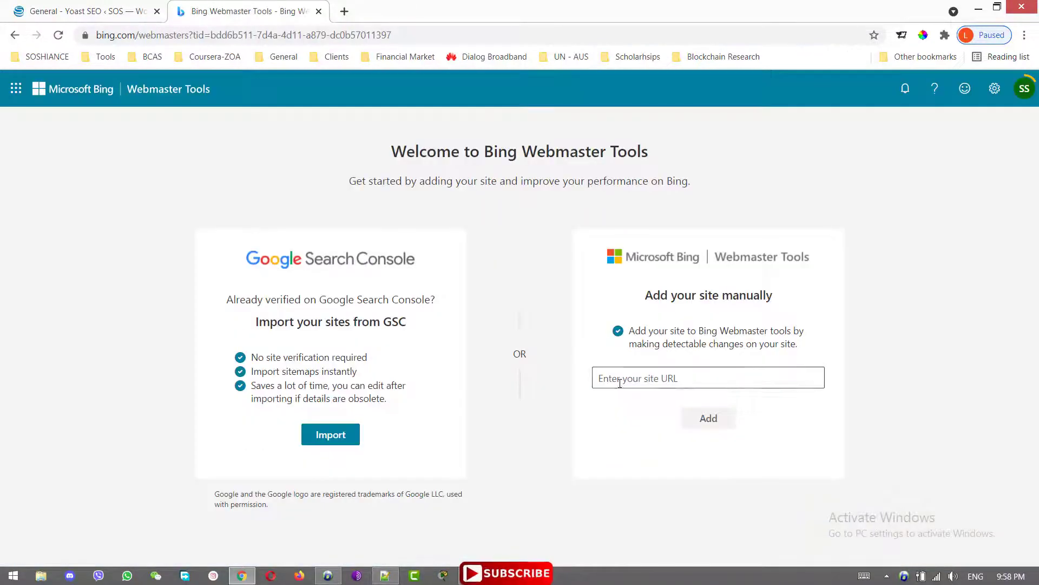
{"action": "left_click", "coordinate": [617, 378]}
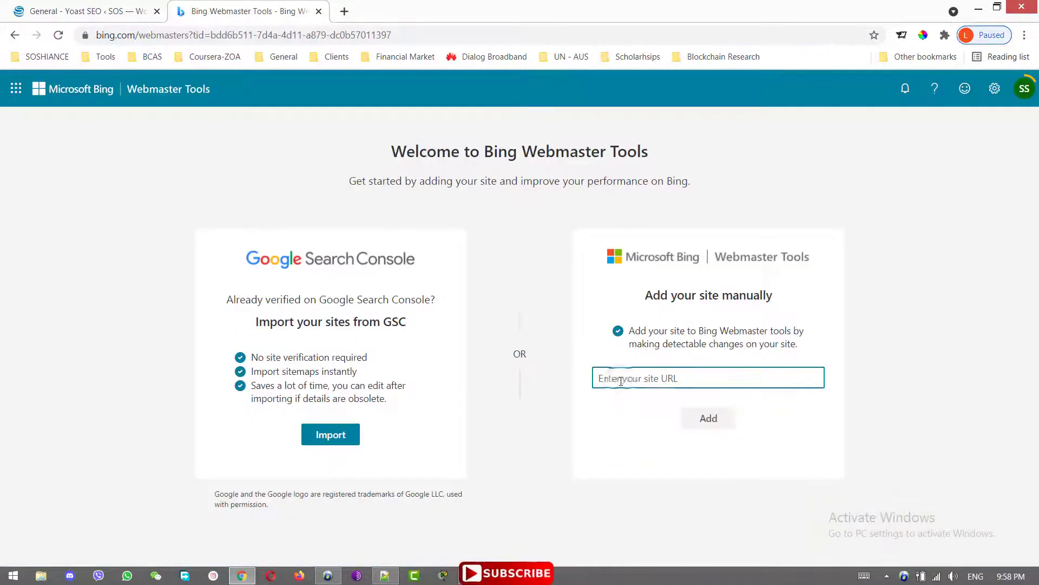
{"action": "type", "text": "http://htt"}
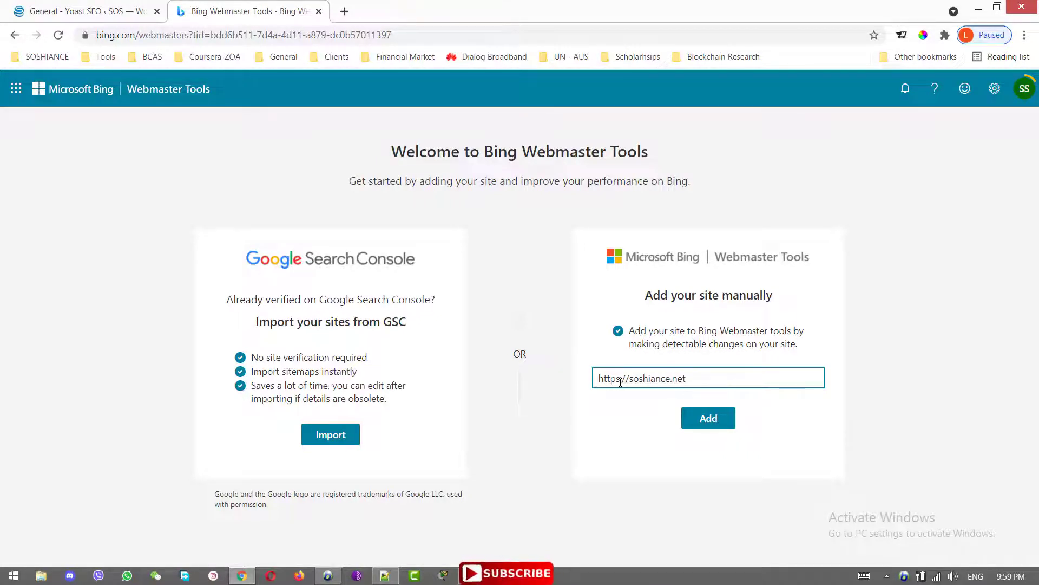
{"action": "left_click", "coordinate": [704, 417]}
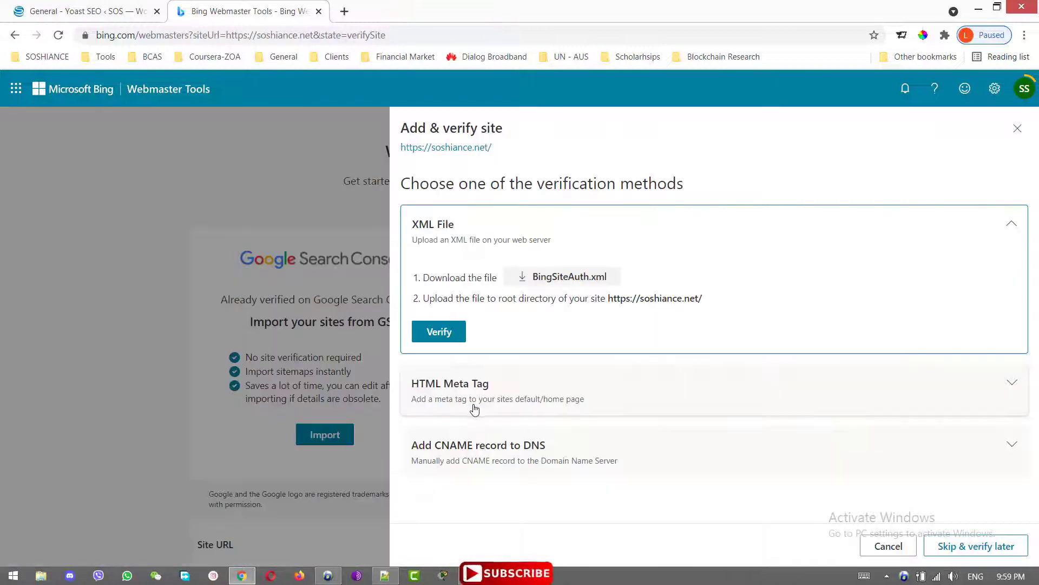
Step: Copy Bing's HTML meta tag into Yoast's Bing field, save, and run Bing's verify (tag not found)
{"action": "left_click", "coordinate": [484, 401]}
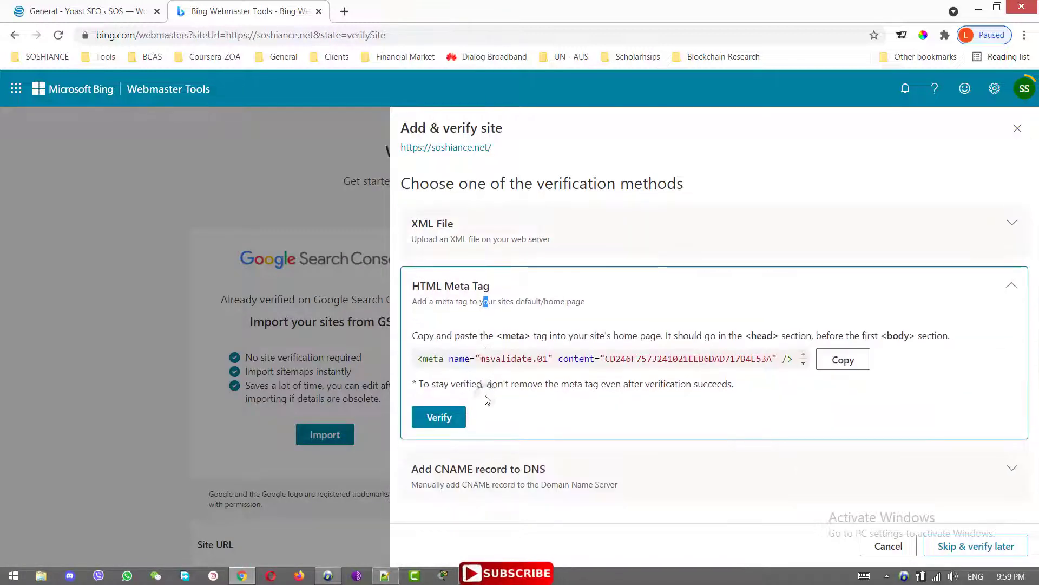
{"action": "left_click", "coordinate": [842, 360]}
{"action": "left_click", "coordinate": [86, 11]}
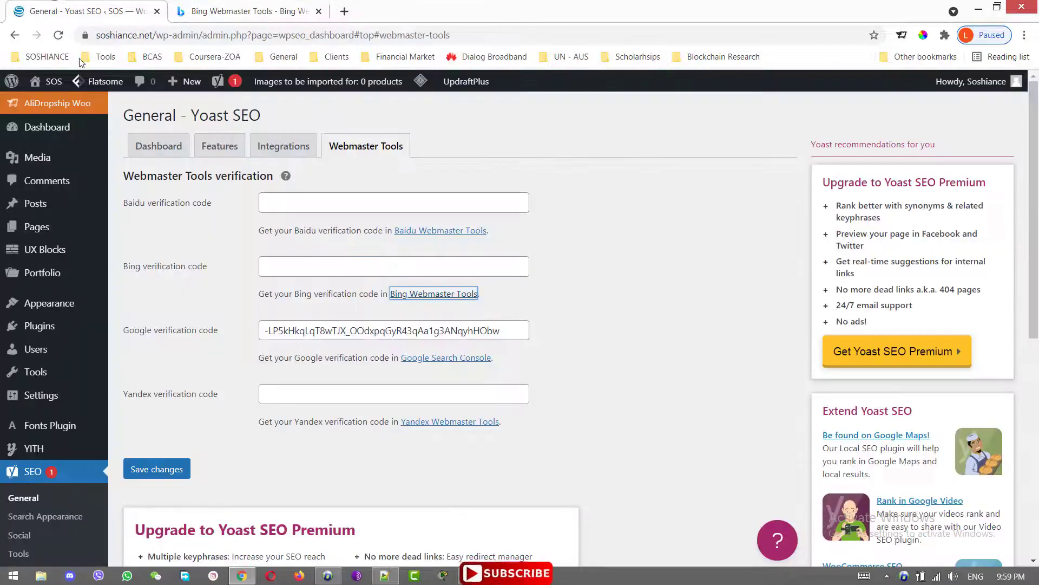
{"action": "left_click", "coordinate": [355, 267]}
{"action": "key", "text": "ctrl+v"}
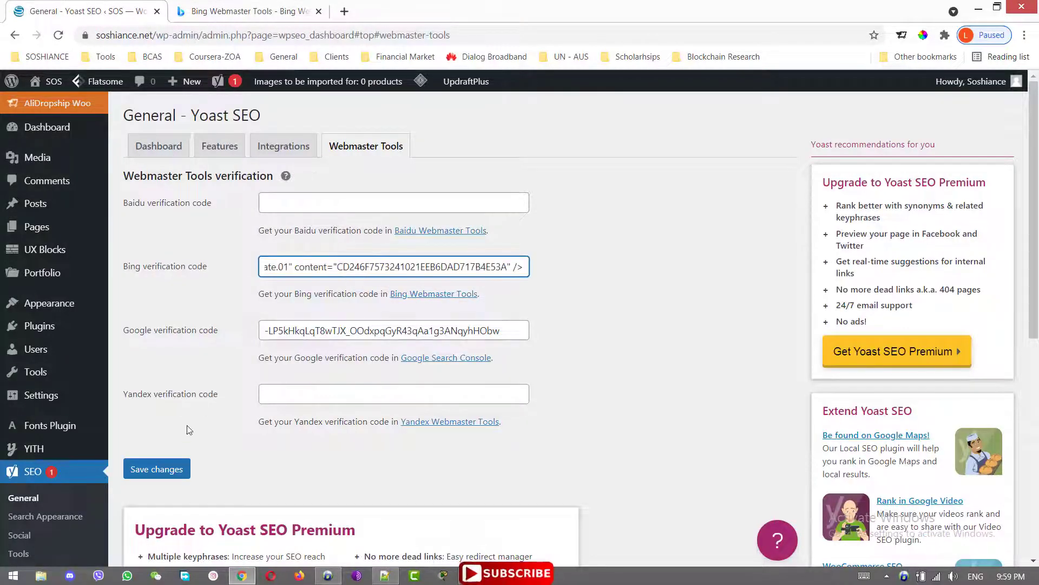
{"action": "left_click", "coordinate": [160, 473]}
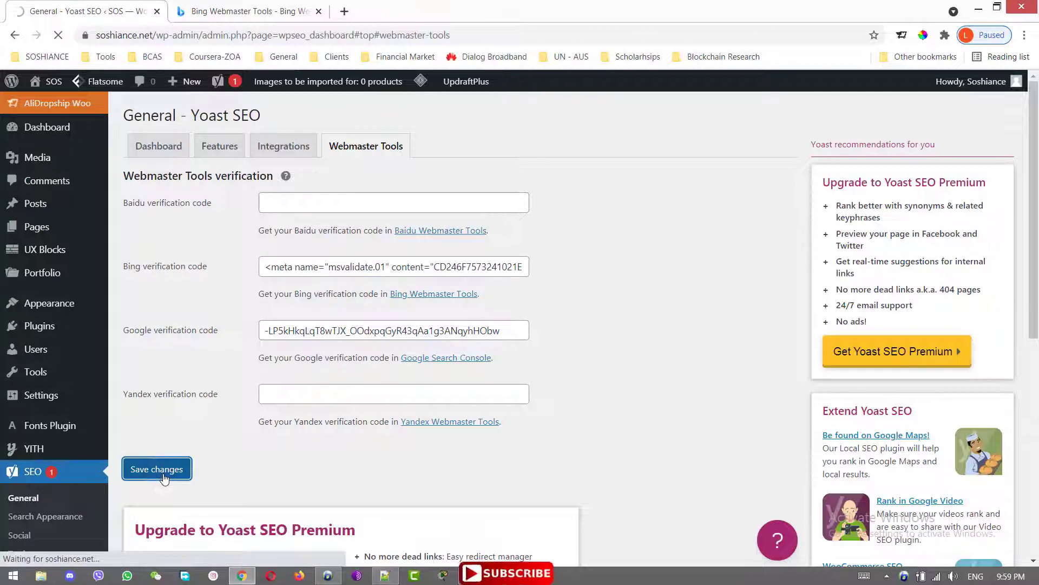
{"action": "left_click", "coordinate": [243, 7]}
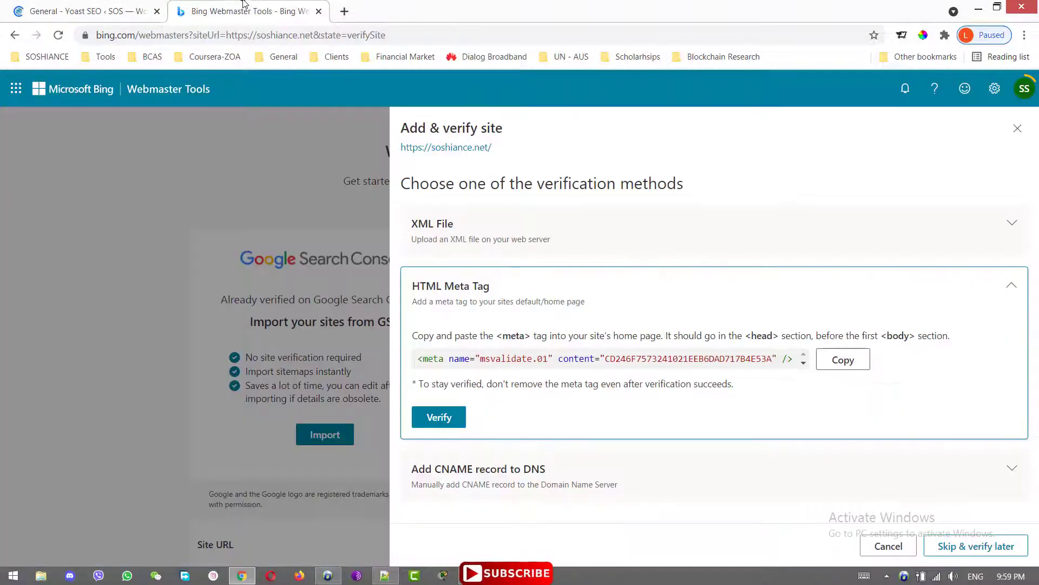
{"action": "left_click", "coordinate": [439, 418]}
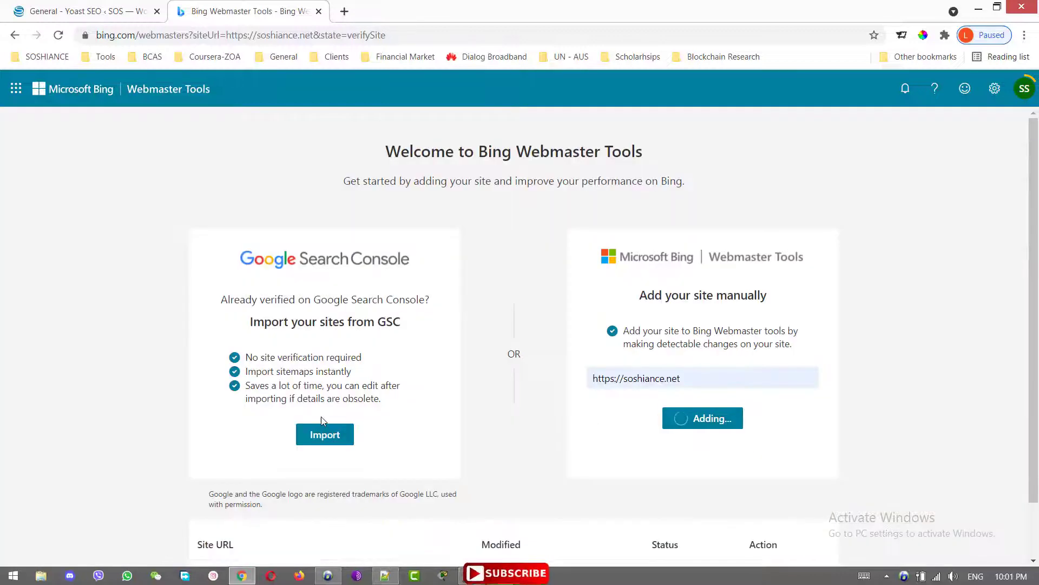
{"action": "left_click", "coordinate": [325, 434]}
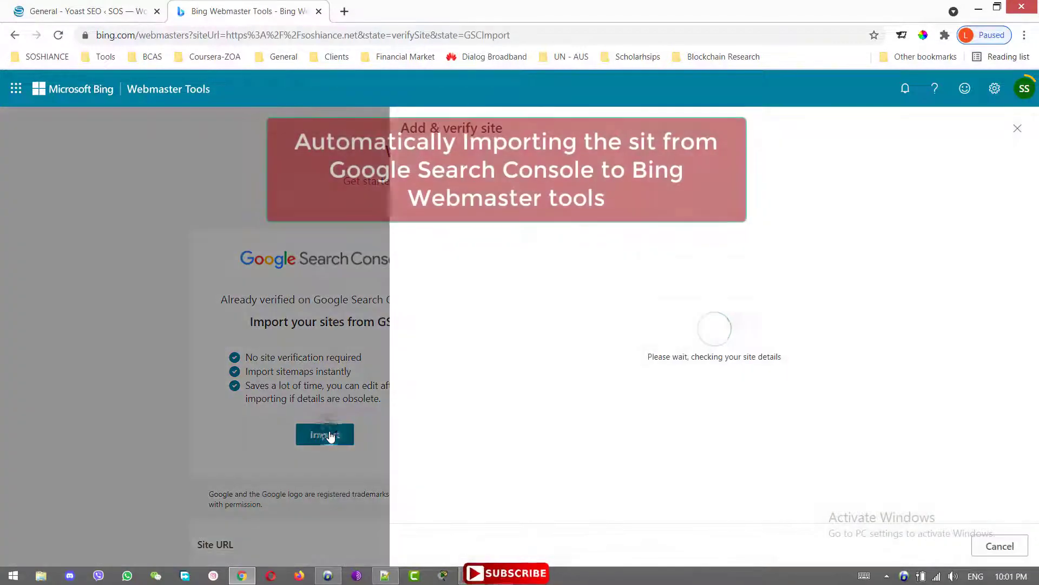
{"action": "left_click", "coordinate": [1018, 129]}
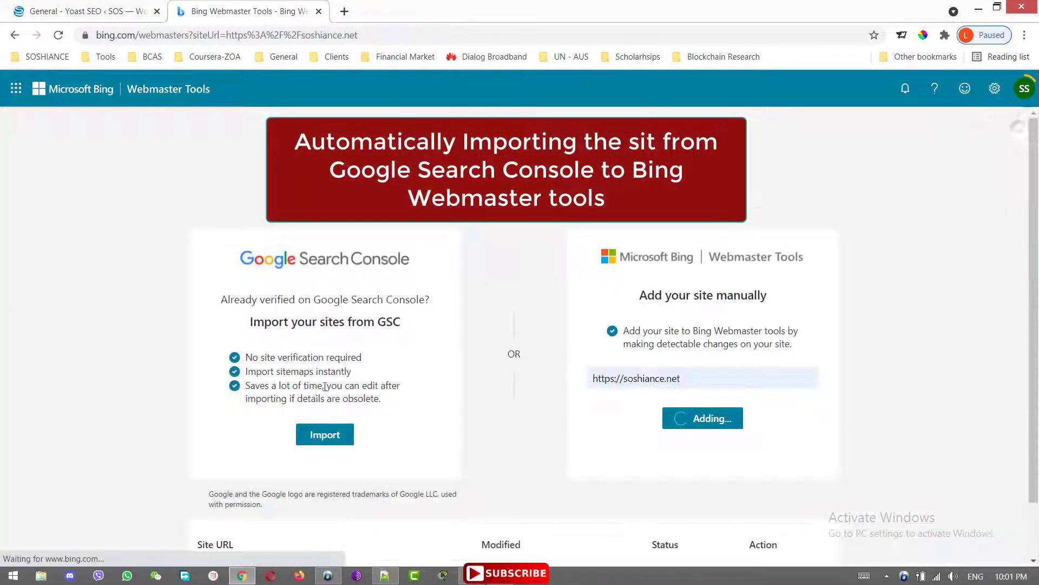
{"action": "left_click", "coordinate": [335, 436]}
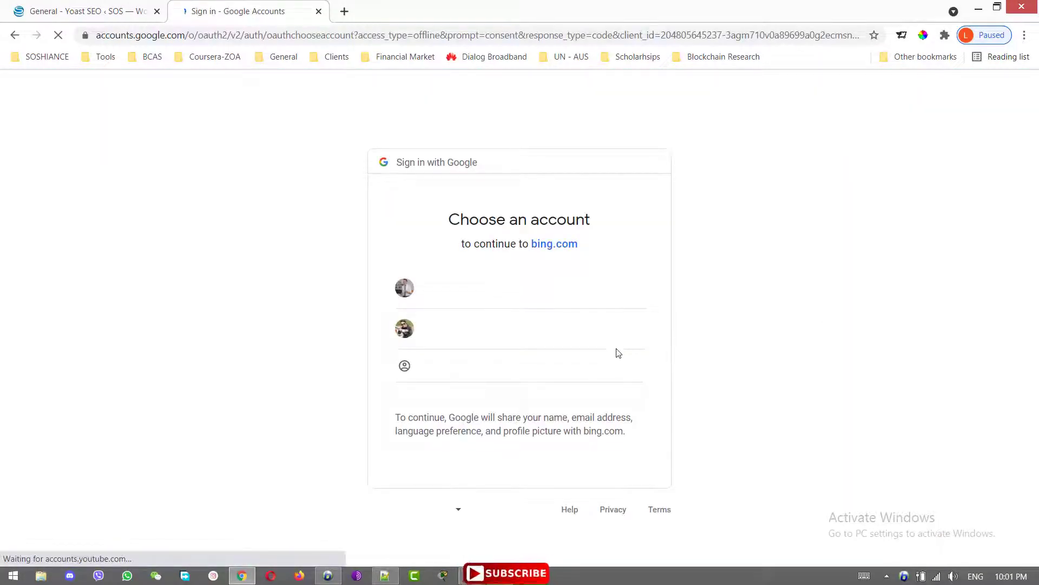
{"action": "left_click", "coordinate": [451, 326]}
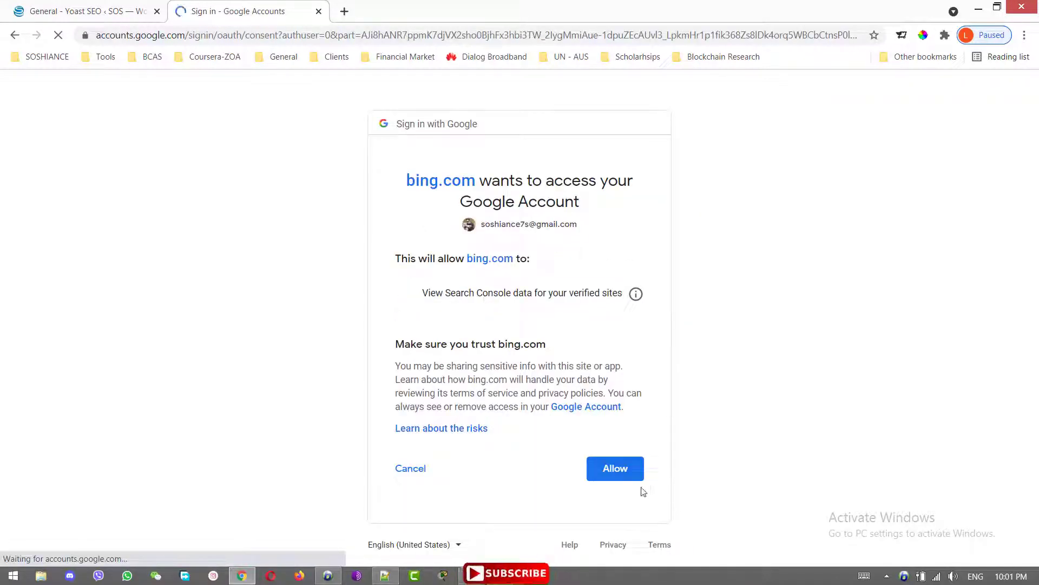
{"action": "left_click", "coordinate": [614, 458]}
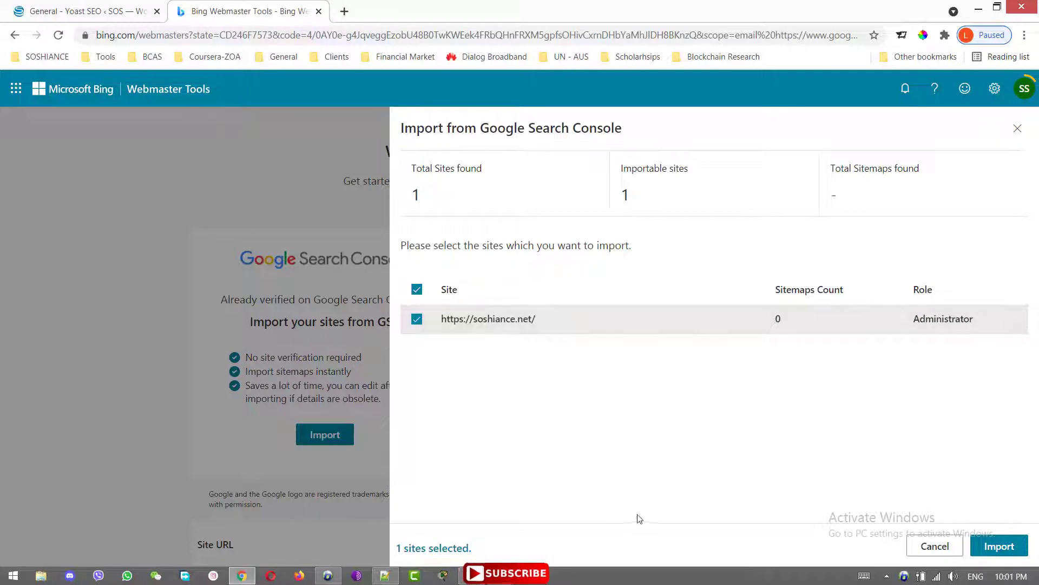
{"action": "left_click", "coordinate": [999, 546]}
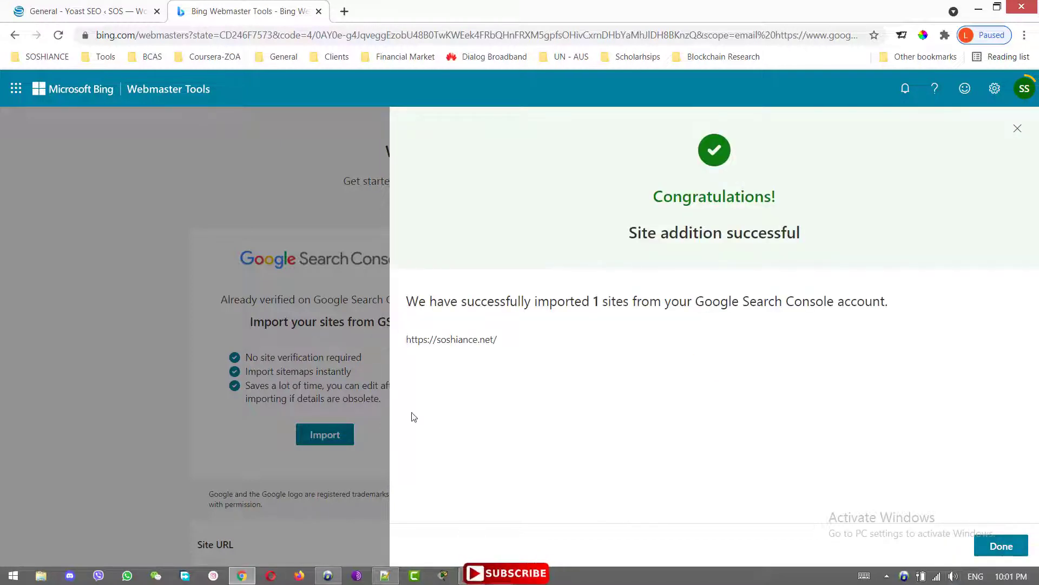
{"action": "left_click", "coordinate": [1002, 547]}
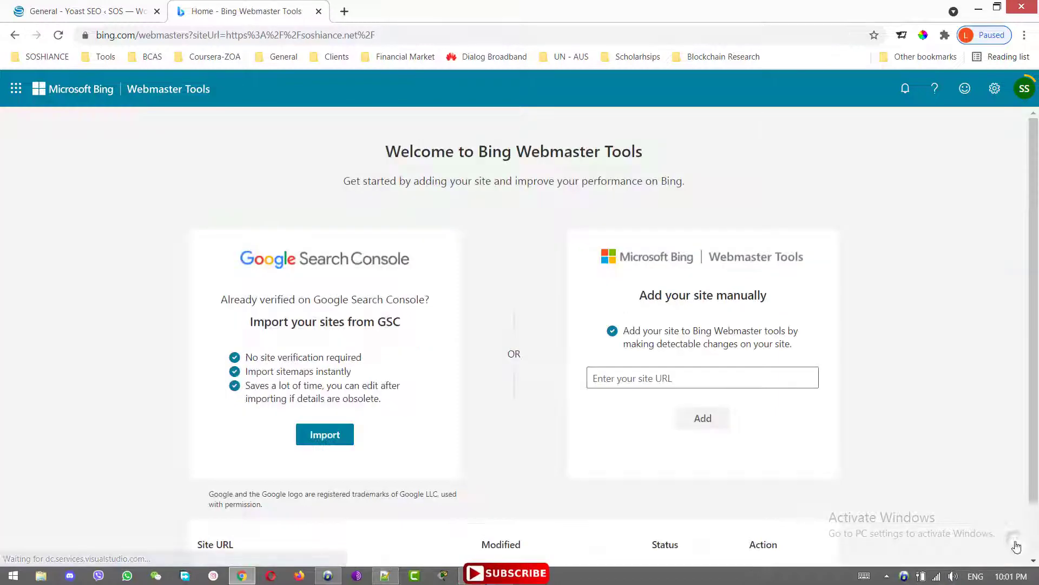
{"action": "key", "text": "ctrl+shift+Tab"}
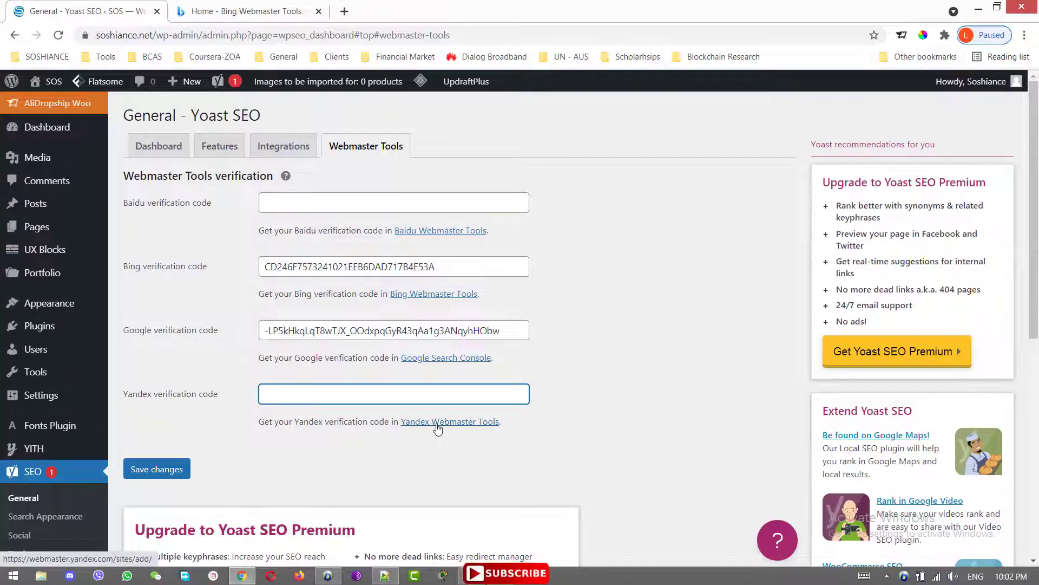
{"action": "left_click", "coordinate": [438, 422]}
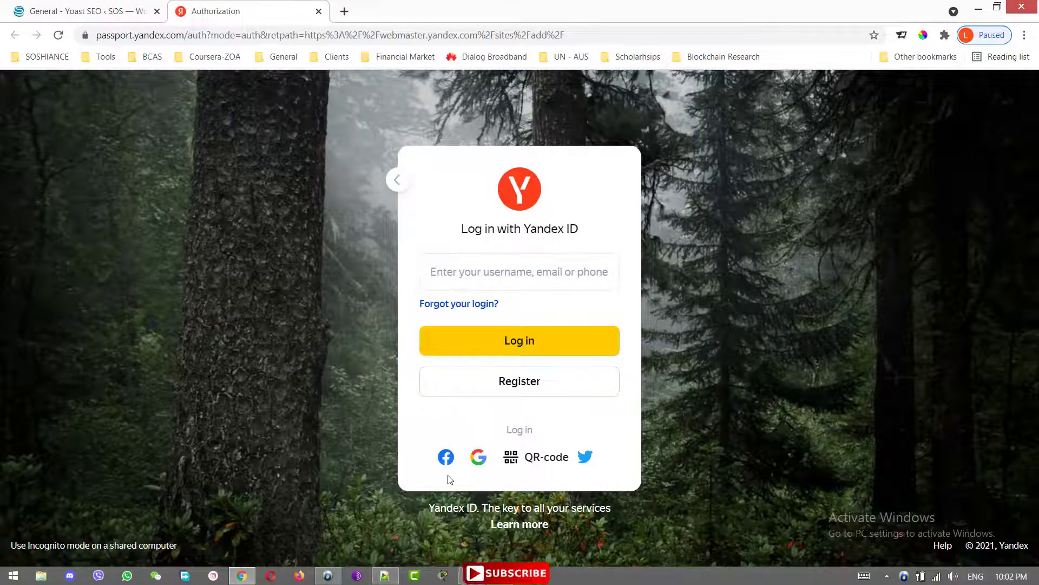
{"action": "left_click", "coordinate": [484, 458]}
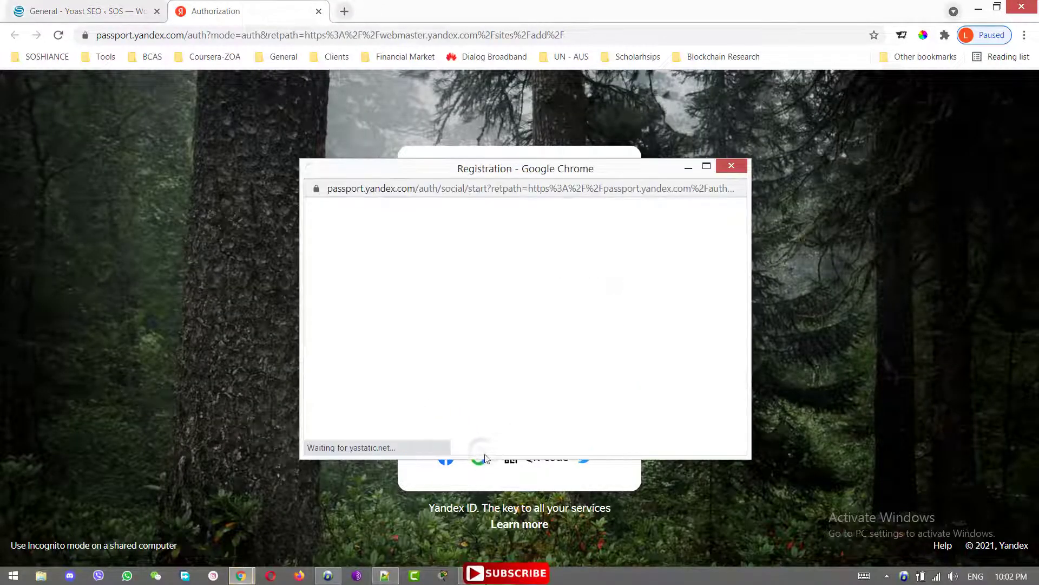
{"action": "left_click", "coordinate": [505, 293]}
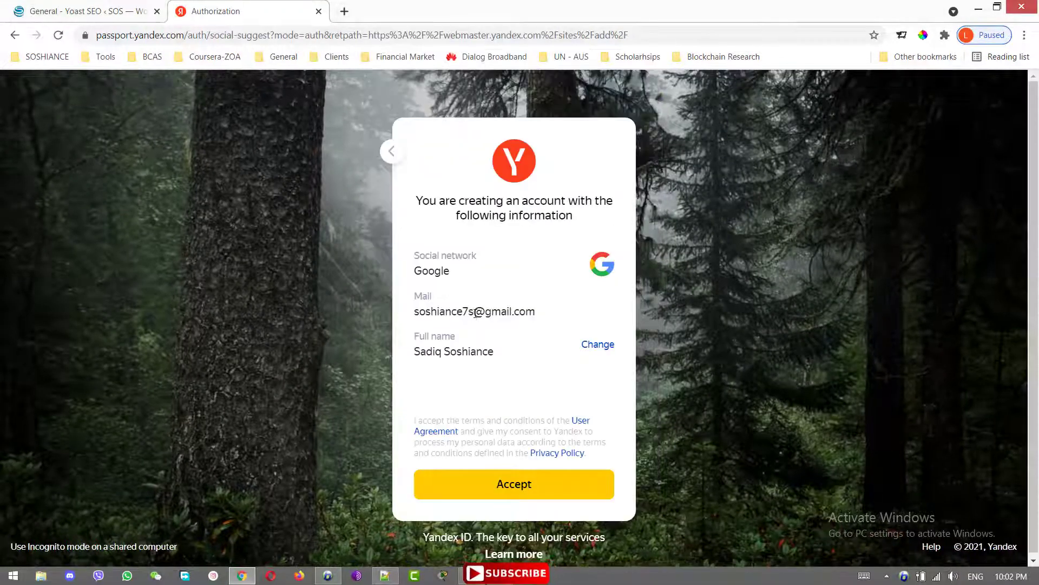
{"action": "left_click", "coordinate": [545, 481]}
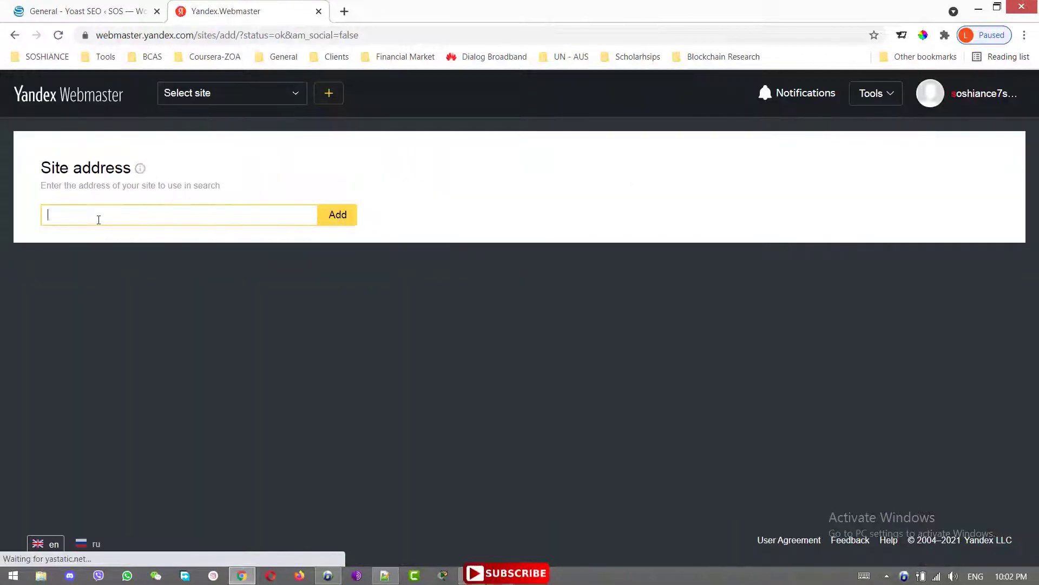
{"action": "type", "text": "https://soshiance.net"}
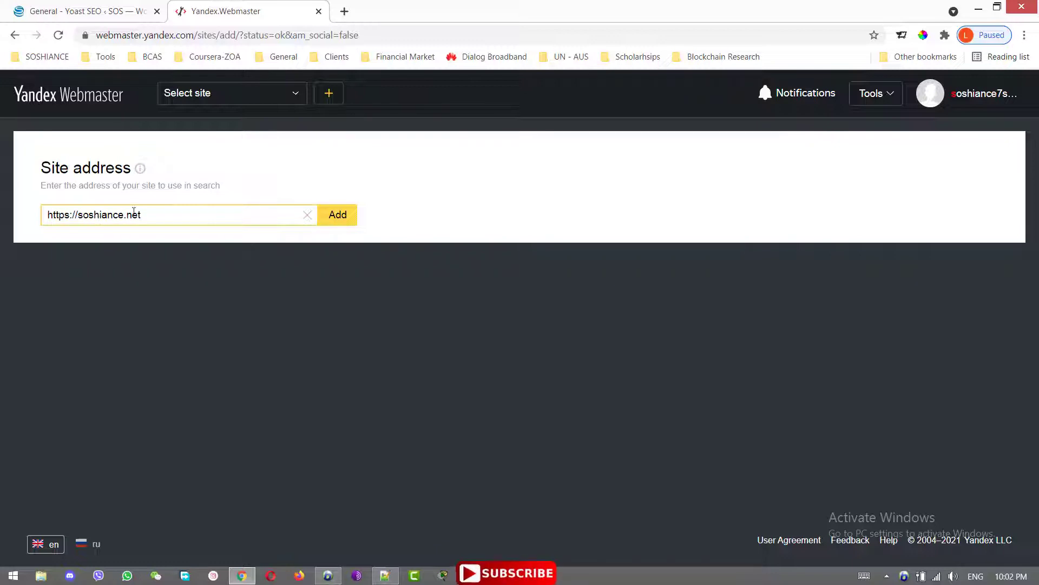
{"action": "left_click", "coordinate": [341, 219]}
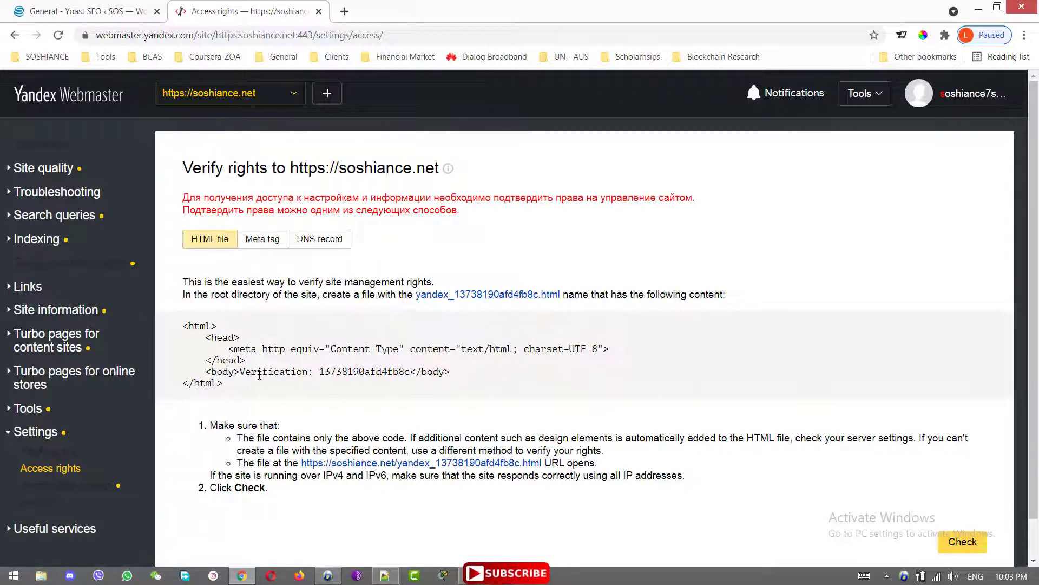
Step: Copy Yandex's verification meta tag into Yoast's Yandex field and save the changes
{"action": "left_click", "coordinate": [255, 241]}
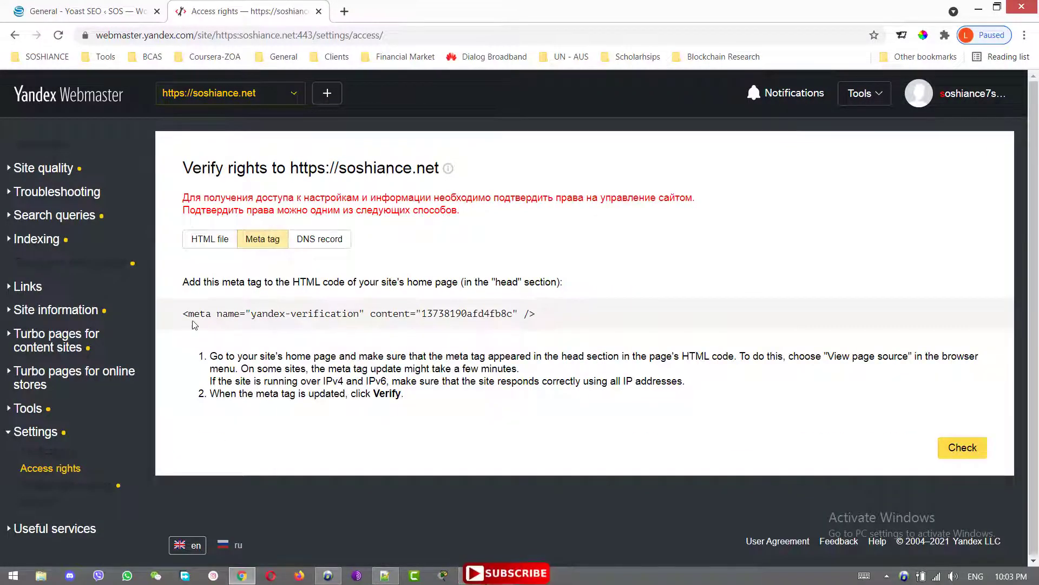
{"action": "left_click_drag", "start_coordinate": [184, 319], "coordinate": [661, 332]}
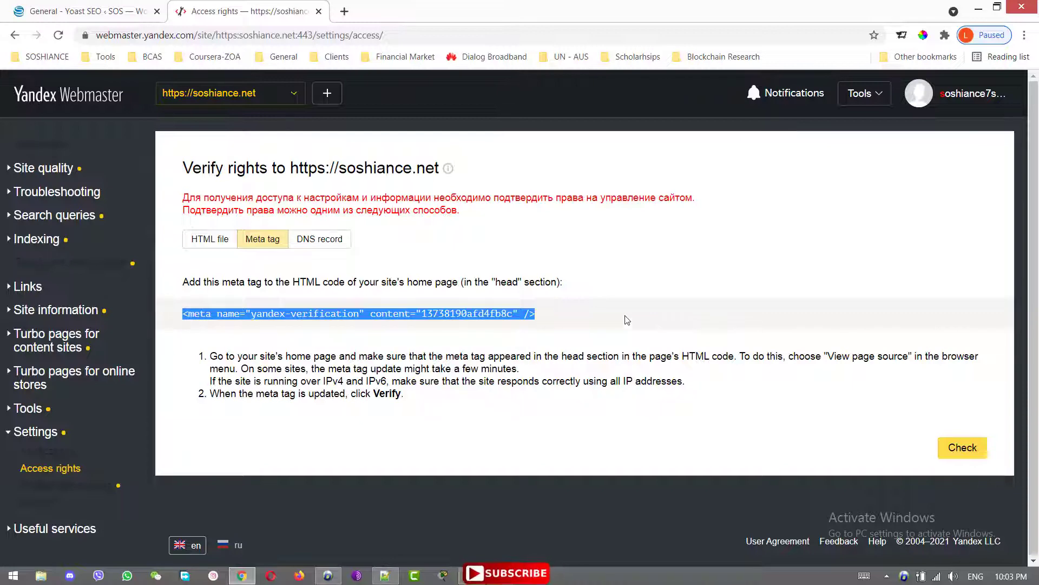
{"action": "left_click", "coordinate": [116, 9]}
{"action": "left_click", "coordinate": [290, 399]}
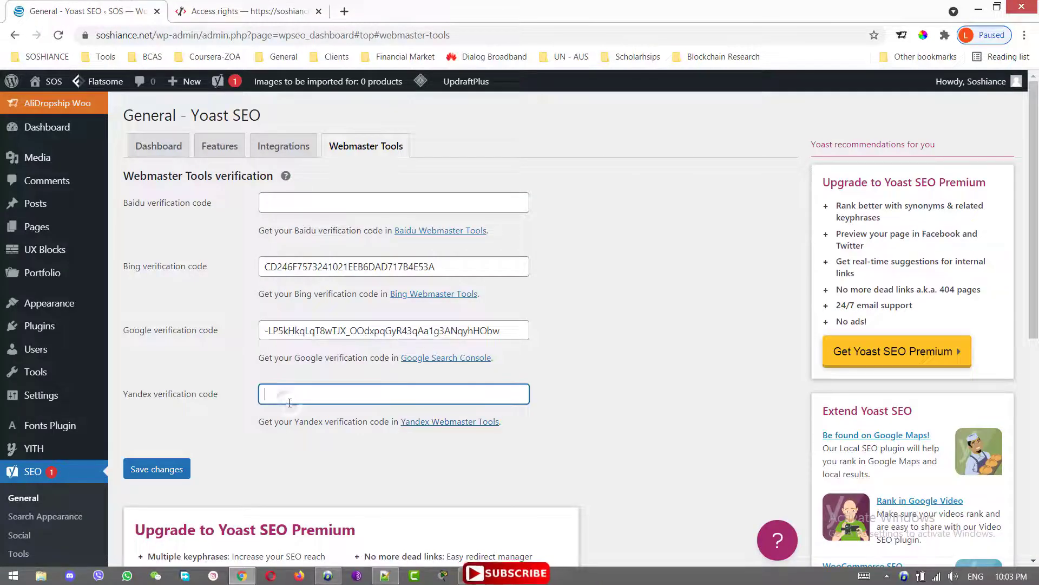
{"action": "key", "text": "ctrl+v"}
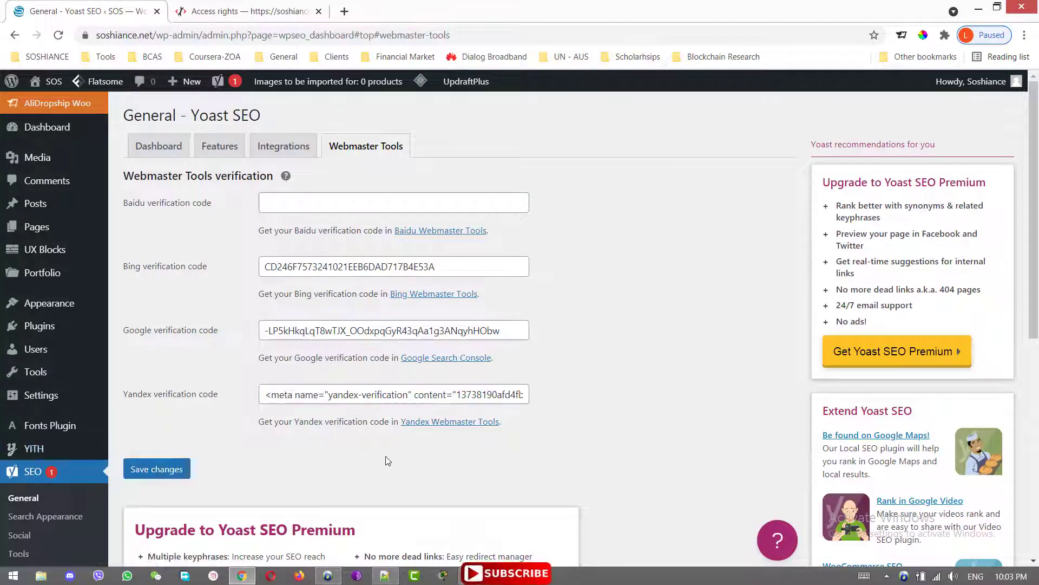
{"action": "left_click", "coordinate": [168, 471]}
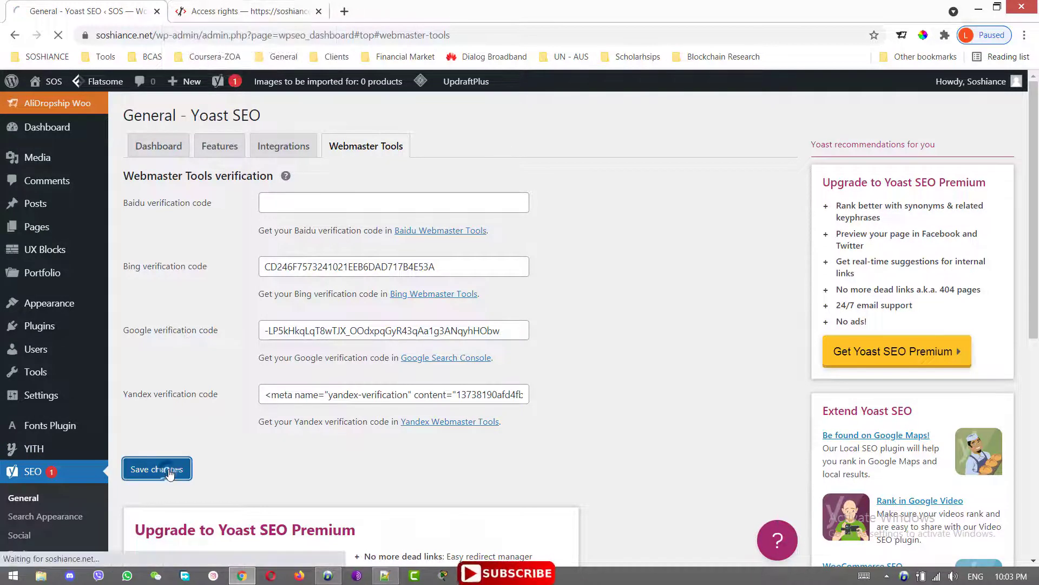
Step: Start Yandex Webmaster's ownership check for the site on the access rights page
{"action": "left_click", "coordinate": [238, 5]}
{"action": "left_click", "coordinate": [89, 6]}
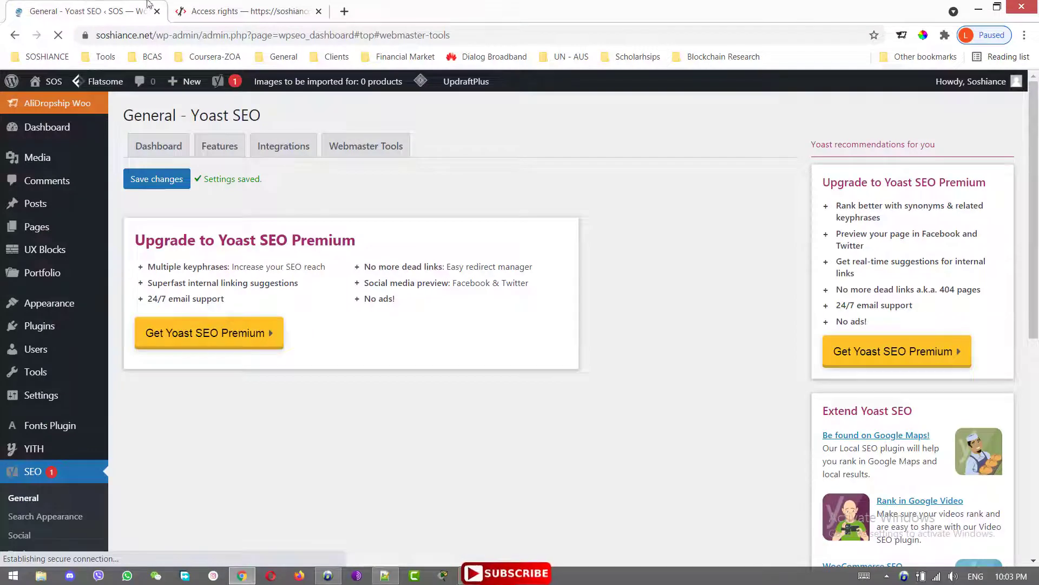
{"action": "left_click", "coordinate": [249, 7]}
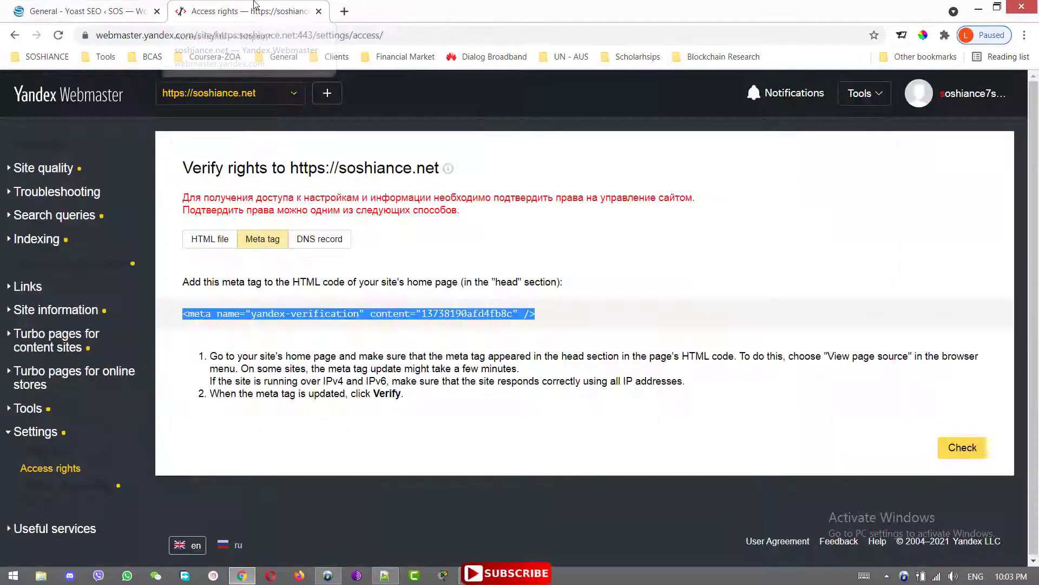
{"action": "left_click", "coordinate": [947, 452]}
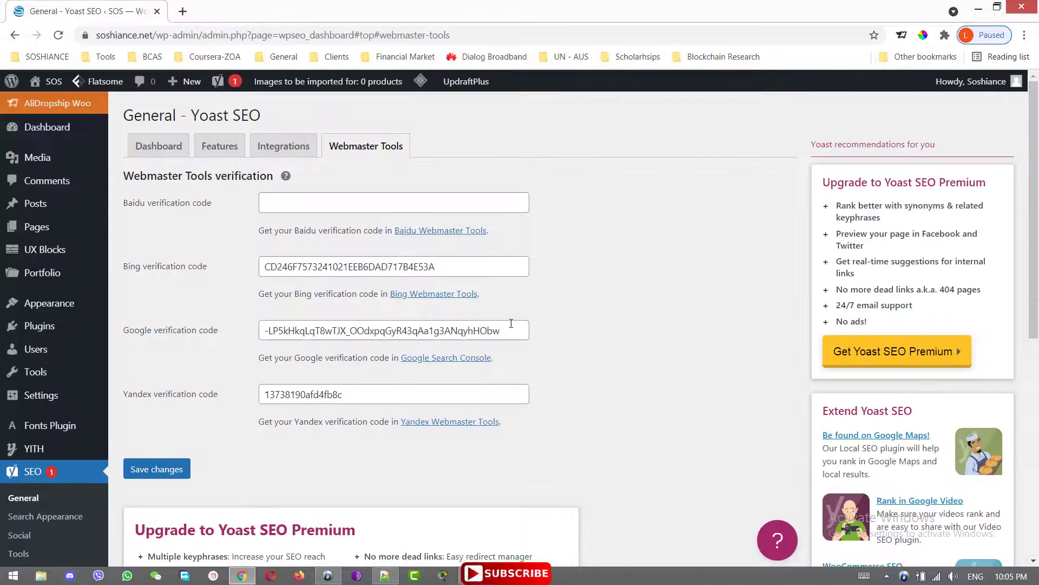
Step: Open SEO > Search Appearance and scroll through its General tab settings
{"action": "scroll", "coordinate": [513, 356], "scroll_direction": "down", "scroll_amount": 8}
{"action": "left_click", "coordinate": [47, 228]}
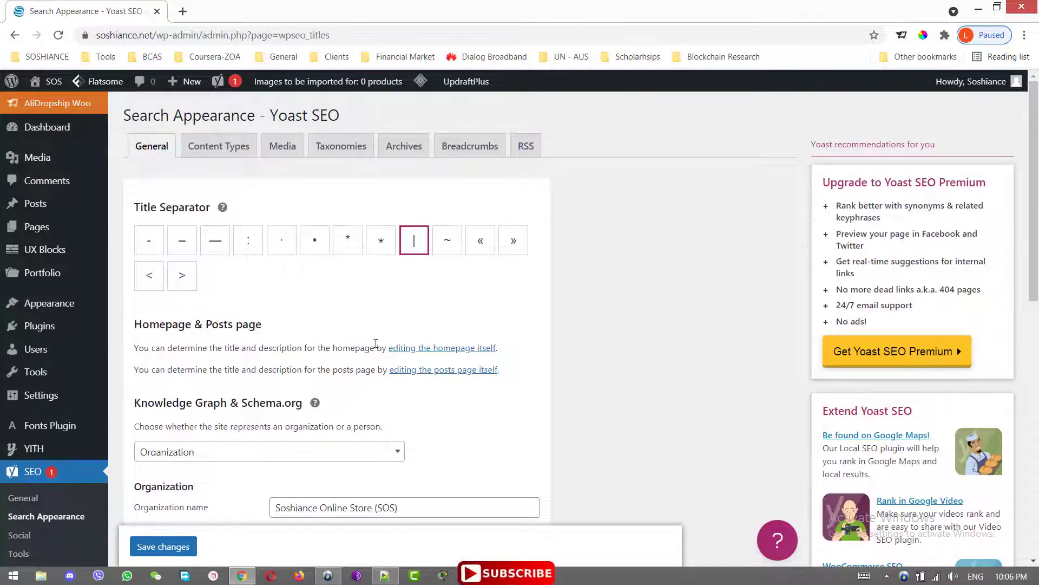
{"action": "scroll", "coordinate": [377, 345], "scroll_direction": "down", "scroll_amount": 4}
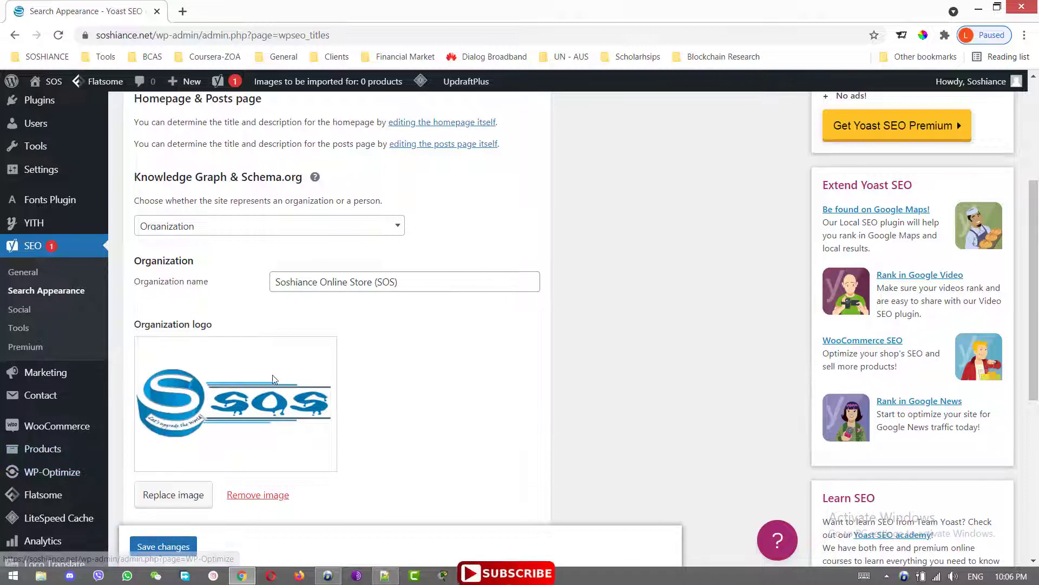
{"action": "scroll", "coordinate": [334, 400], "scroll_direction": "up", "scroll_amount": 4}
Step: Show the Content Types settings with the Posts section expanded
{"action": "left_click", "coordinate": [227, 145]}
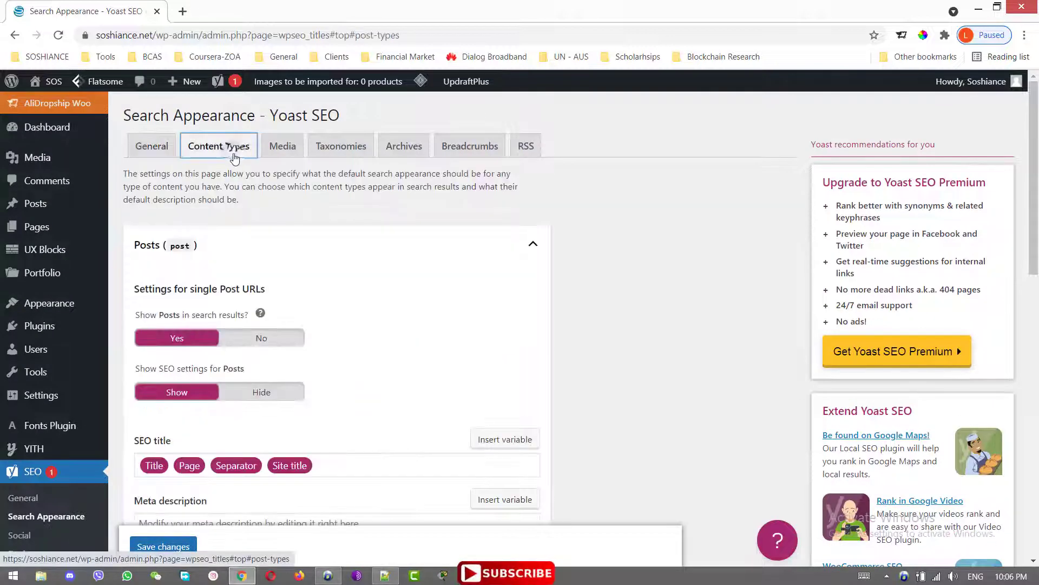
{"action": "scroll", "coordinate": [116, 214], "scroll_direction": "down", "scroll_amount": 3}
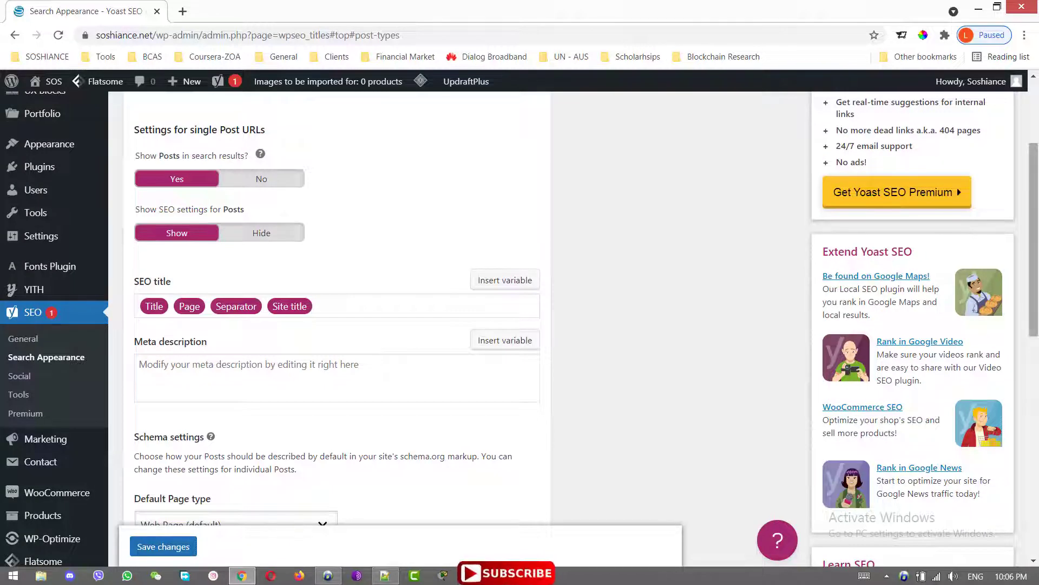
{"action": "scroll", "coordinate": [433, 211], "scroll_direction": "up", "scroll_amount": 1}
{"action": "left_click", "coordinate": [531, 162]}
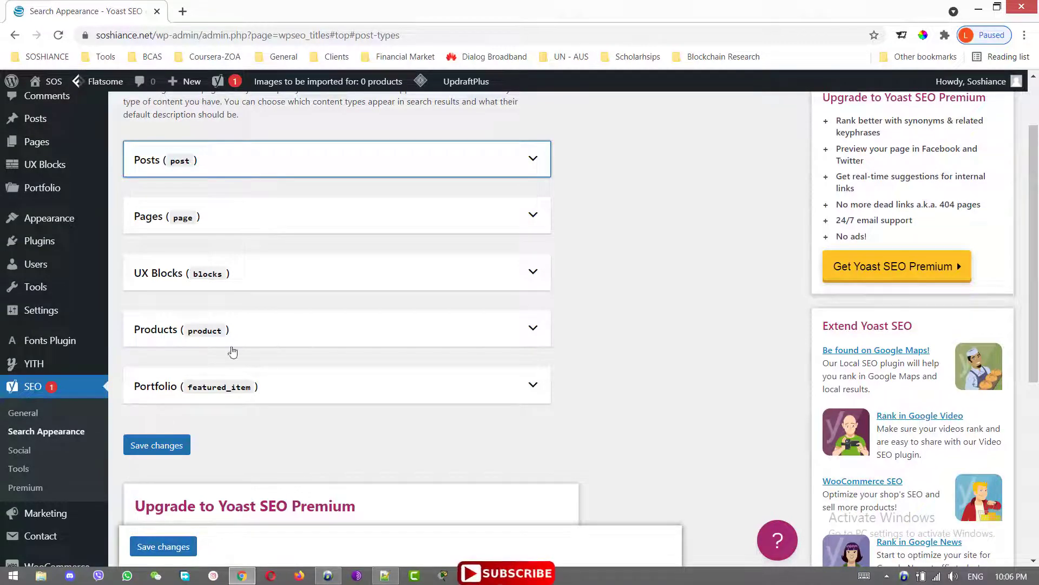
{"action": "left_click", "coordinate": [336, 157]}
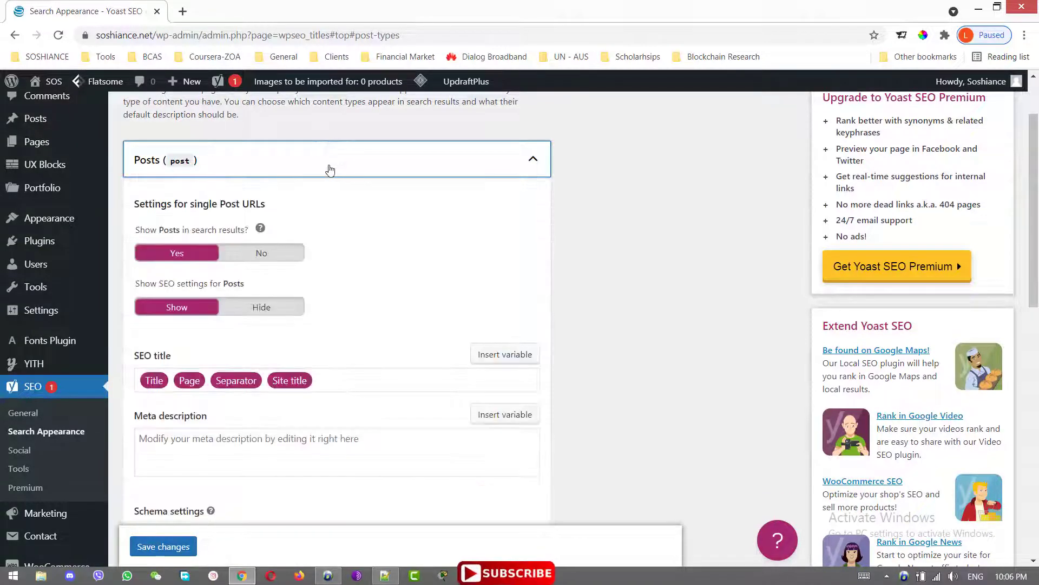
{"action": "left_click_drag", "start_coordinate": [1038, 213], "coordinate": [1038, 265]}
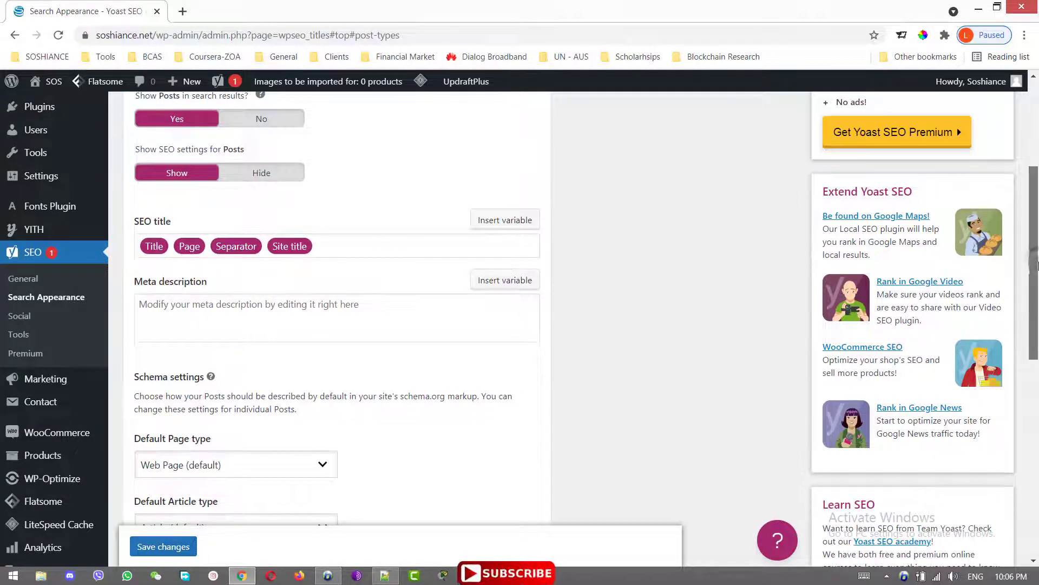
{"action": "mouse_move", "coordinate": [1037, 265]}
{"action": "left_mouse_down"}
{"action": "mouse_move", "coordinate": [1038, 232]}
{"action": "mouse_move", "coordinate": [1037, 246]}
{"action": "left_mouse_up"}
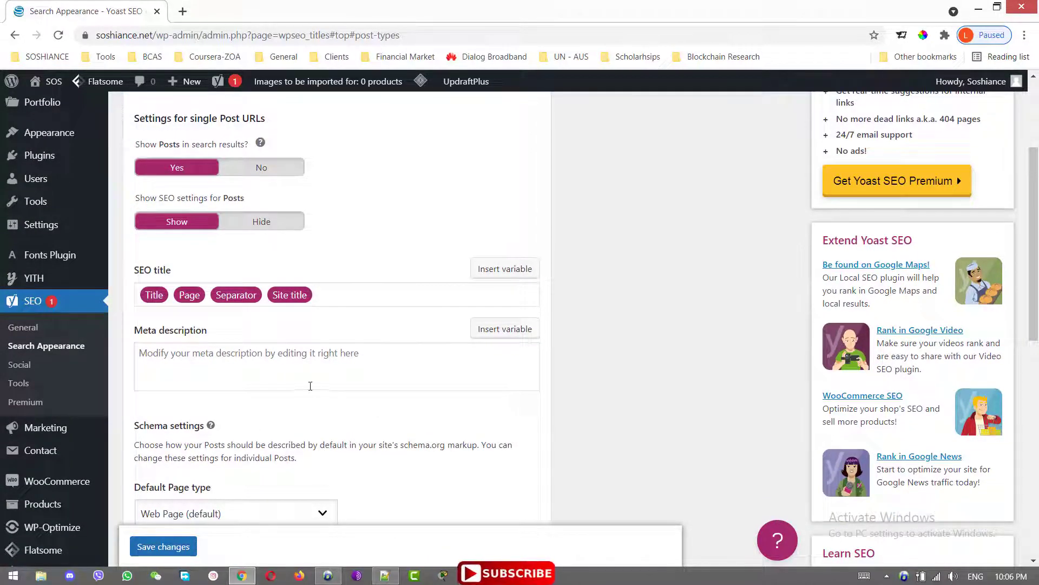
Step: Make Excerpt the Posts meta description and save the changes
{"action": "left_click", "coordinate": [312, 386]}
{"action": "type", "text": "%"}
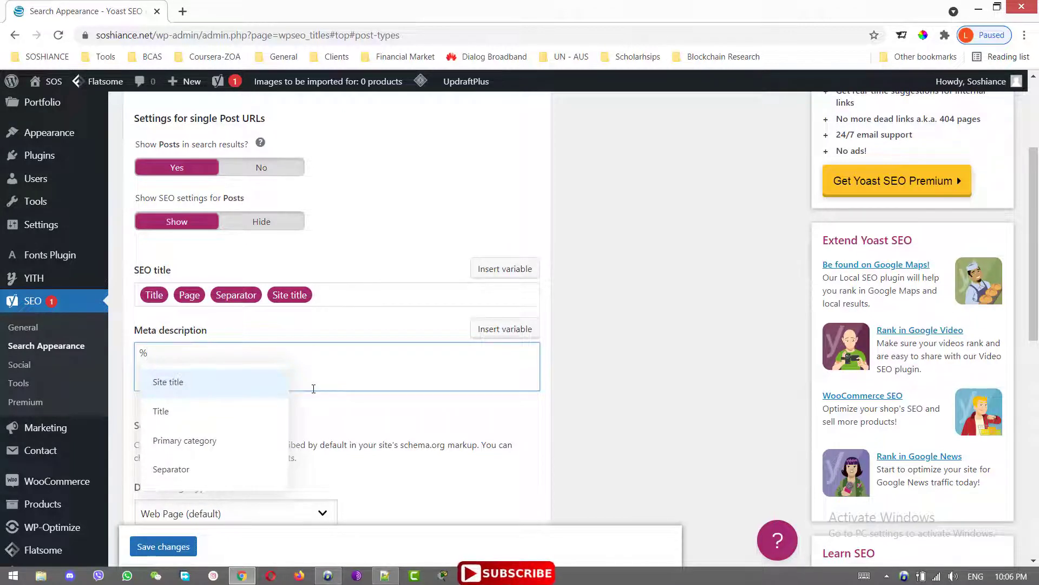
{"action": "type", "text": "e"}
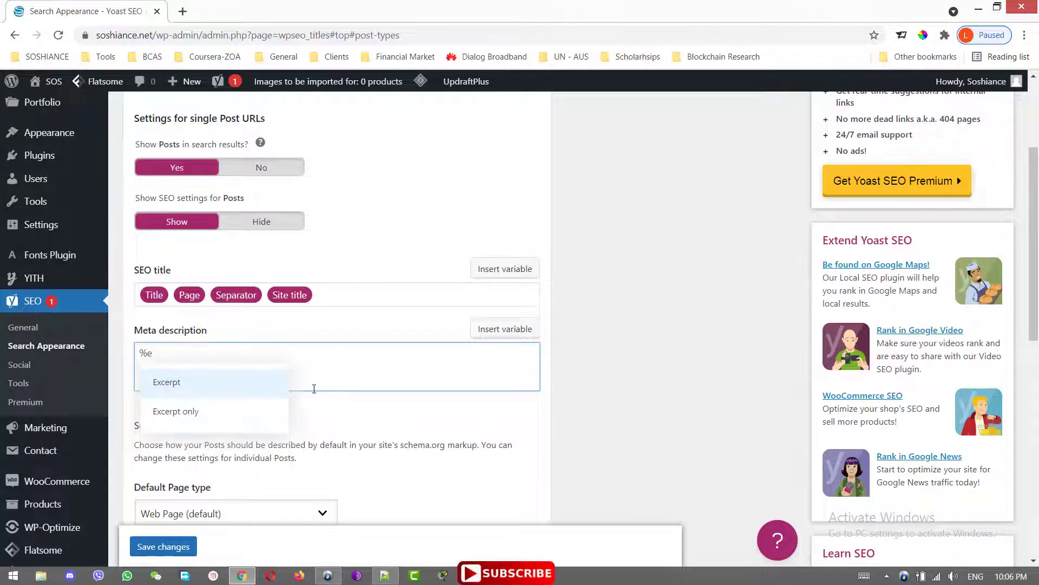
{"action": "type", "text": "a"}
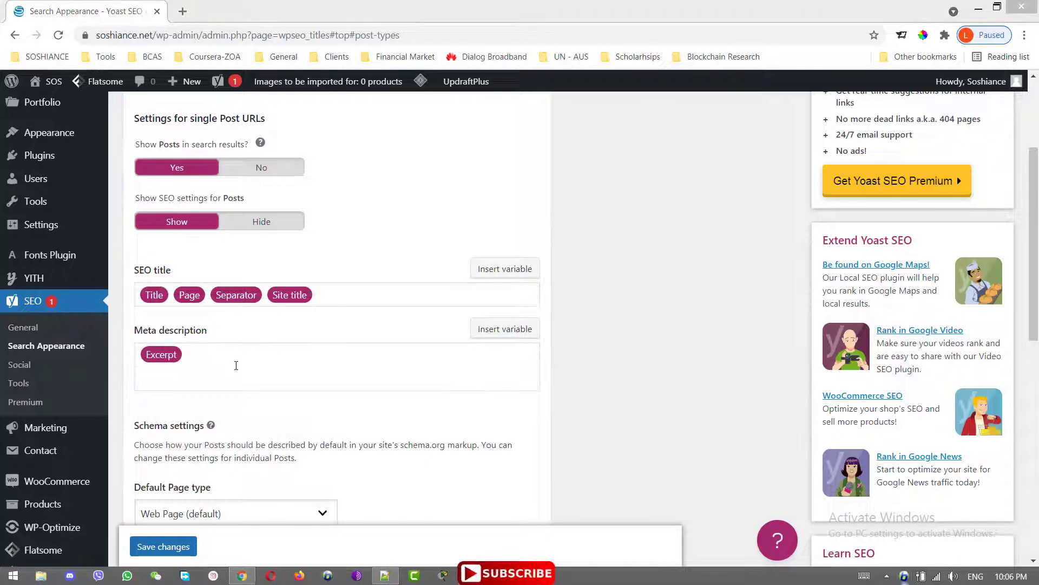
{"action": "left_click", "coordinate": [236, 366]}
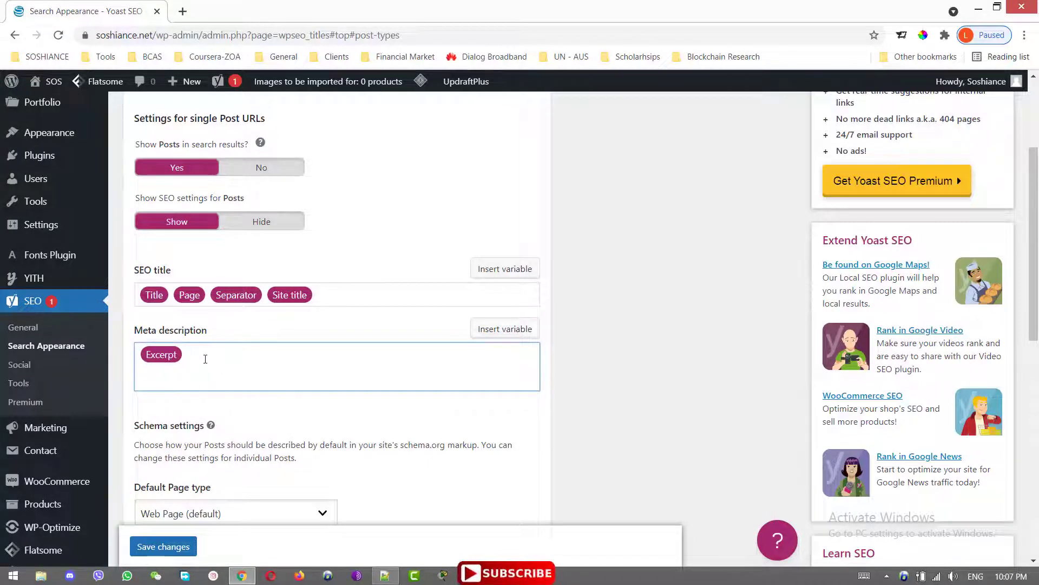
{"action": "key", "text": "ctrl+a"}
{"action": "left_click", "coordinate": [307, 347]}
{"action": "left_click", "coordinate": [377, 294]}
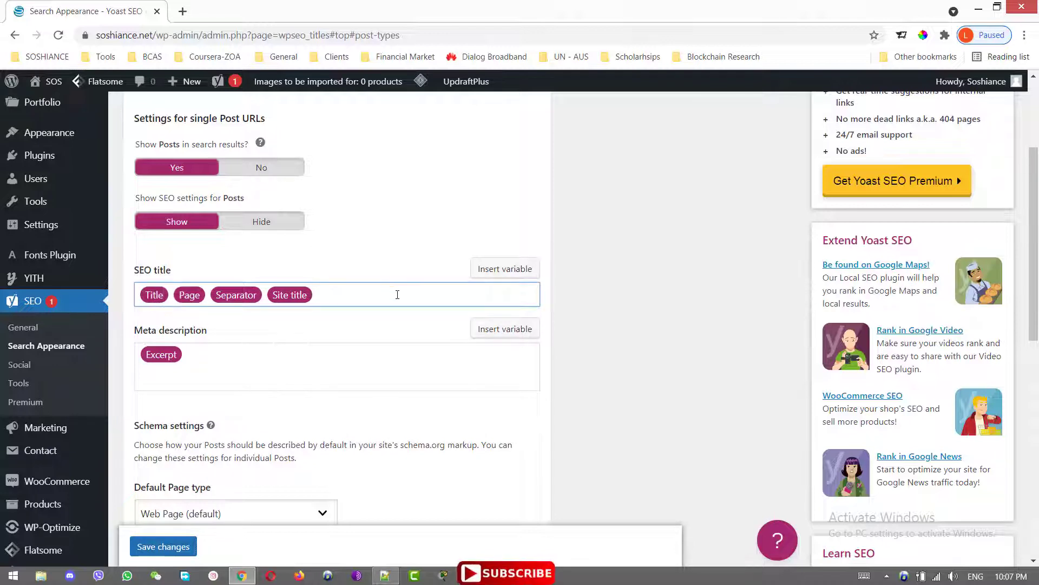
{"action": "scroll", "coordinate": [377, 409], "scroll_direction": "down", "scroll_amount": 4}
{"action": "scroll", "coordinate": [306, 318], "scroll_direction": "up", "scroll_amount": 7}
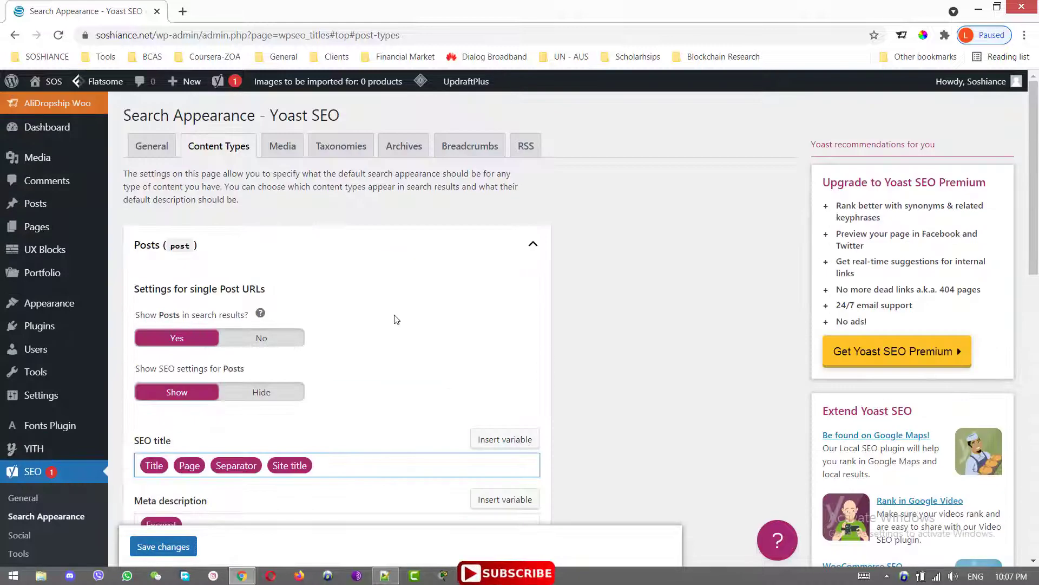
{"action": "left_click", "coordinate": [166, 547]}
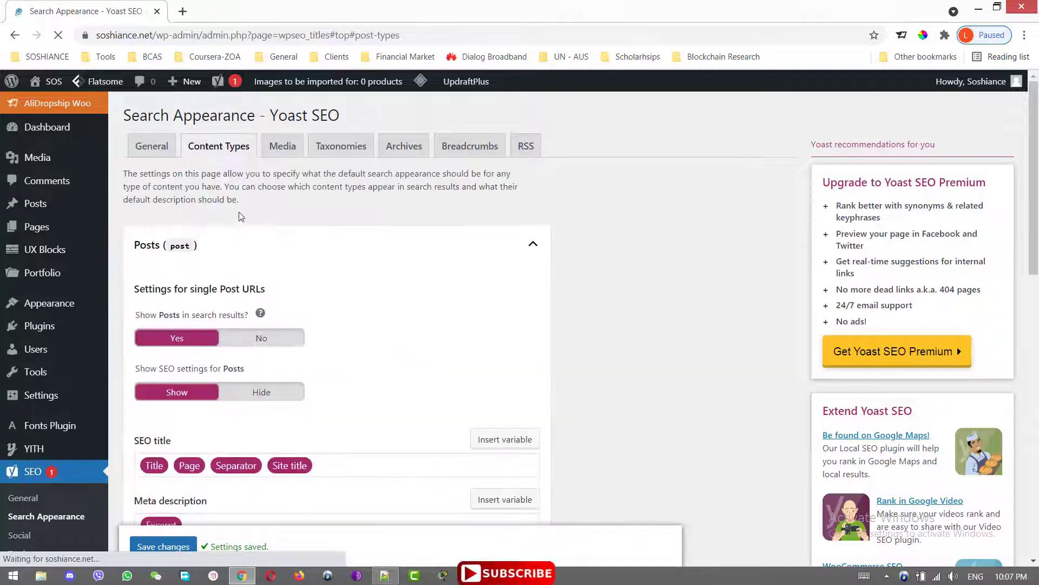
Step: Collapse Posts, expand the Pages and UX Blocks sections, and save the content type settings
{"action": "left_click", "coordinate": [533, 246]}
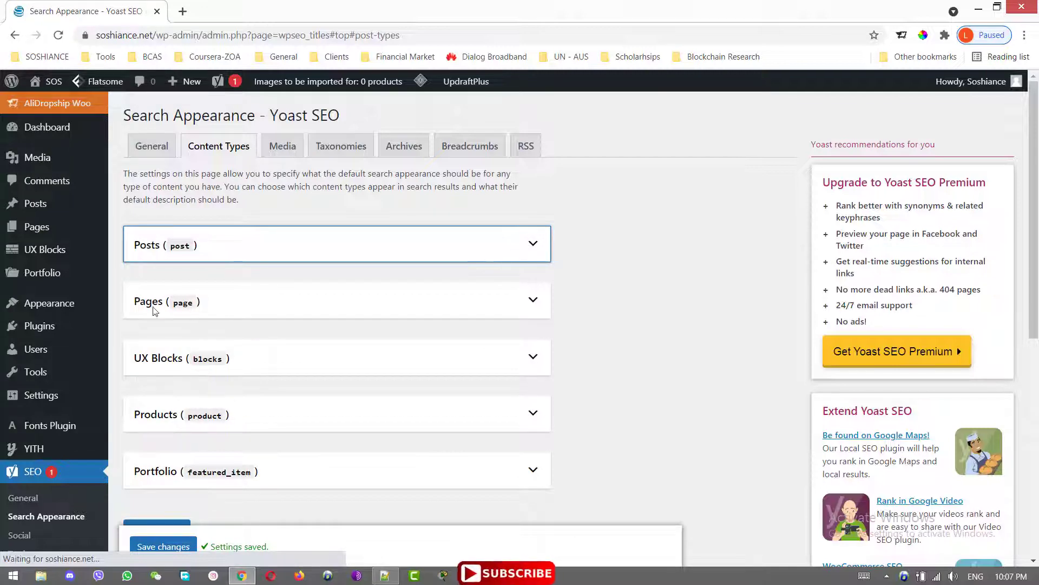
{"action": "left_click", "coordinate": [328, 312]}
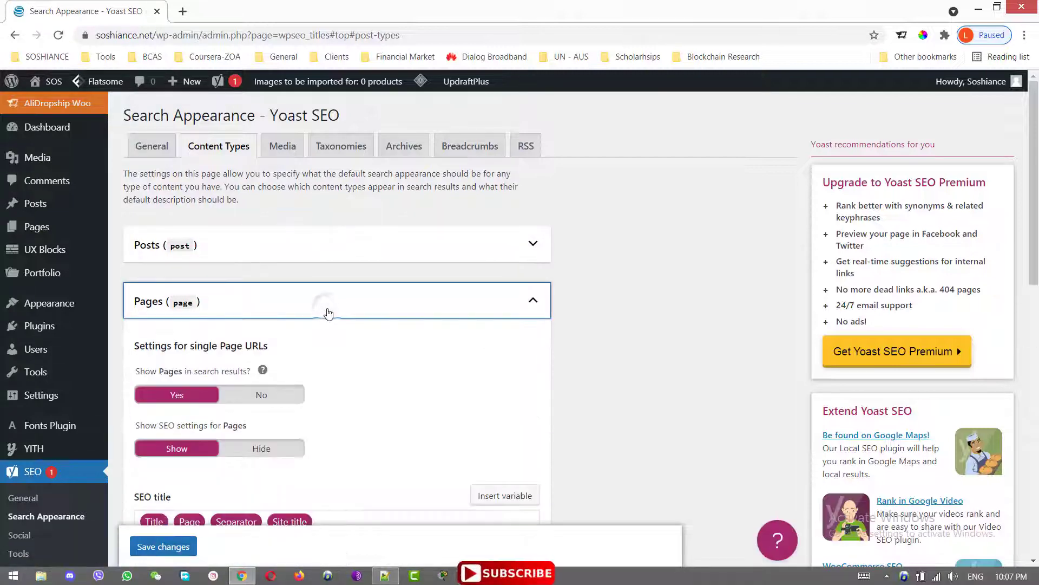
{"action": "left_click_drag", "start_coordinate": [1034, 254], "coordinate": [957, 135]}
{"action": "left_click", "coordinate": [533, 232]}
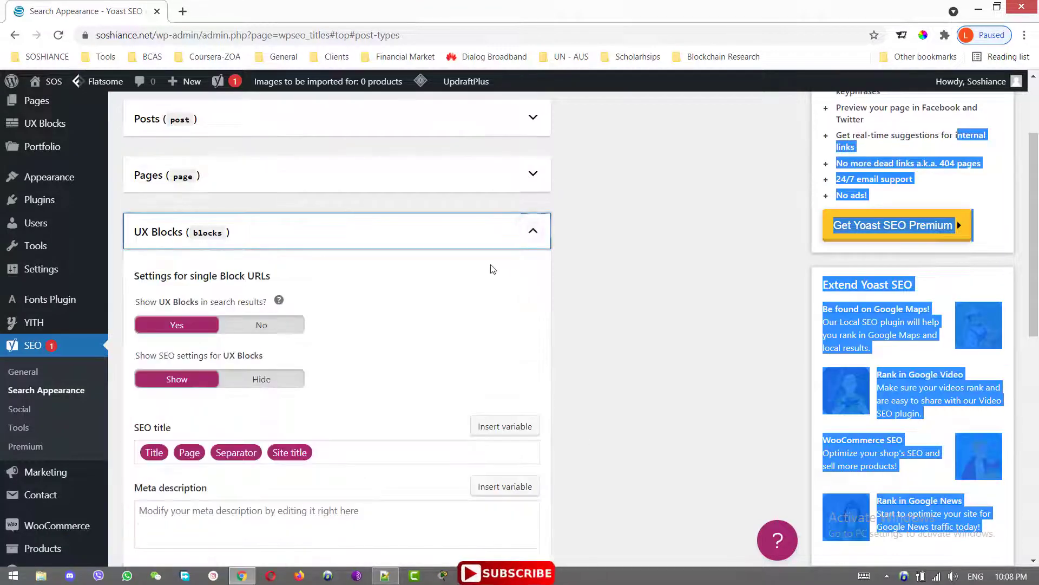
{"action": "scroll", "coordinate": [257, 453], "scroll_direction": "down", "scroll_amount": 5}
{"action": "left_click", "coordinate": [157, 547]}
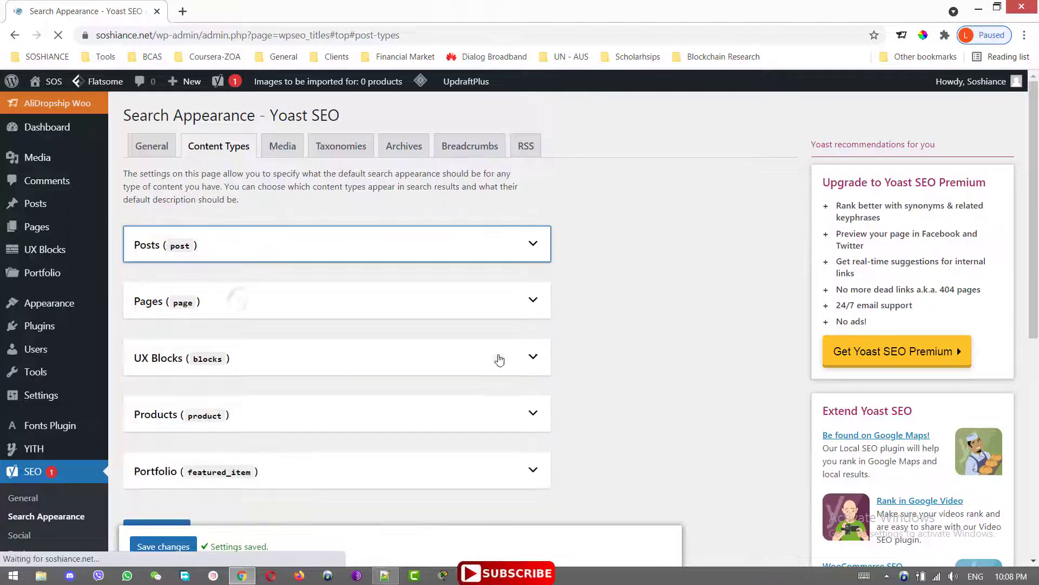
Step: Expand Products and remove the Page variable from its SEO title
{"action": "left_click", "coordinate": [529, 412]}
{"action": "left_click_drag", "start_coordinate": [1035, 184], "coordinate": [1036, 330]}
{"action": "left_click", "coordinate": [209, 269]}
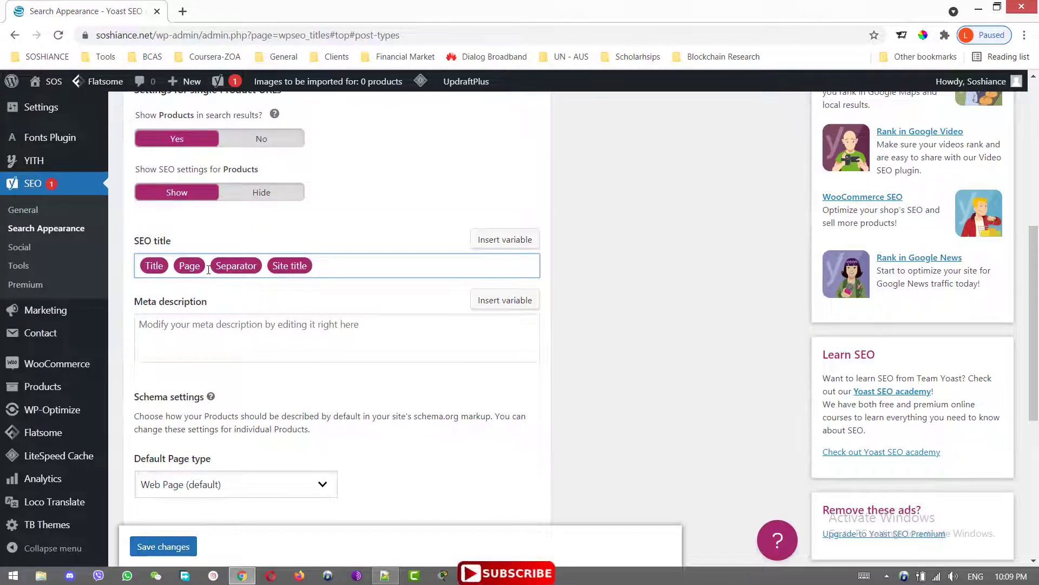
{"action": "key", "text": "BackSpace"}
{"action": "key", "text": "BackSpace"}
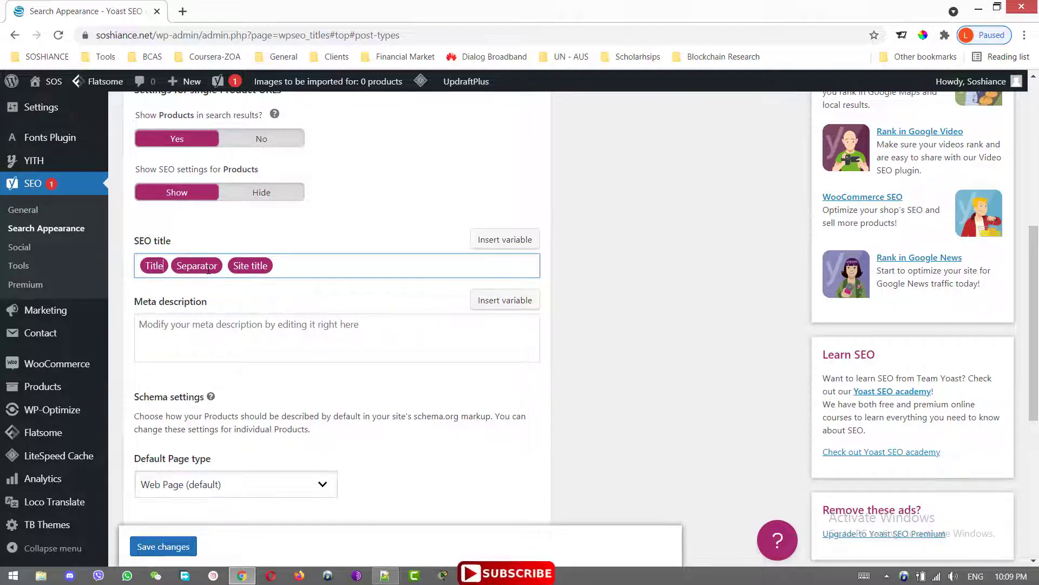
Step: Start the Products meta description with Excerpt, Separator and Title variables
{"action": "left_click", "coordinate": [300, 334]}
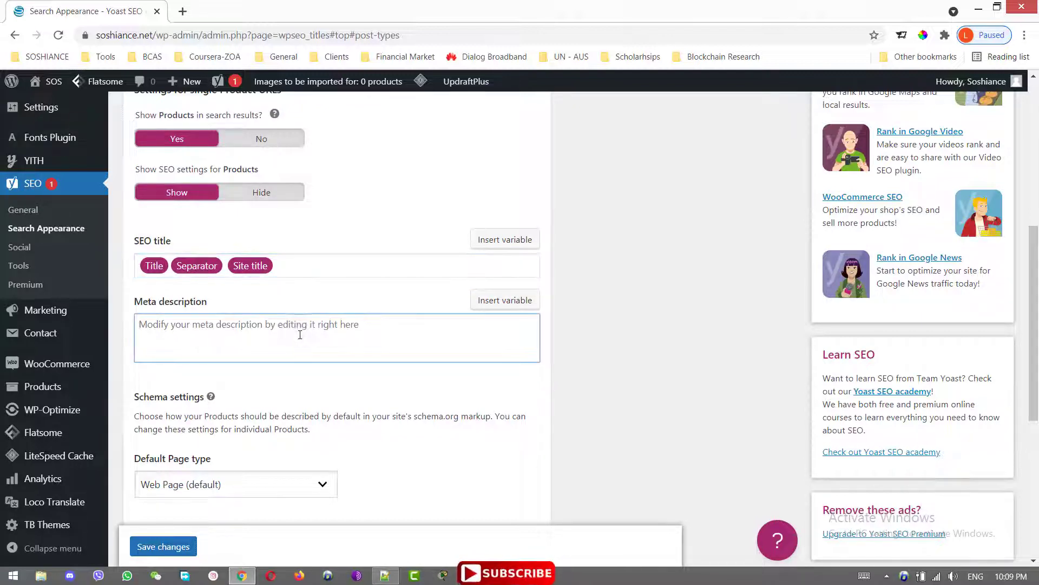
{"action": "type", "text": "%ex"}
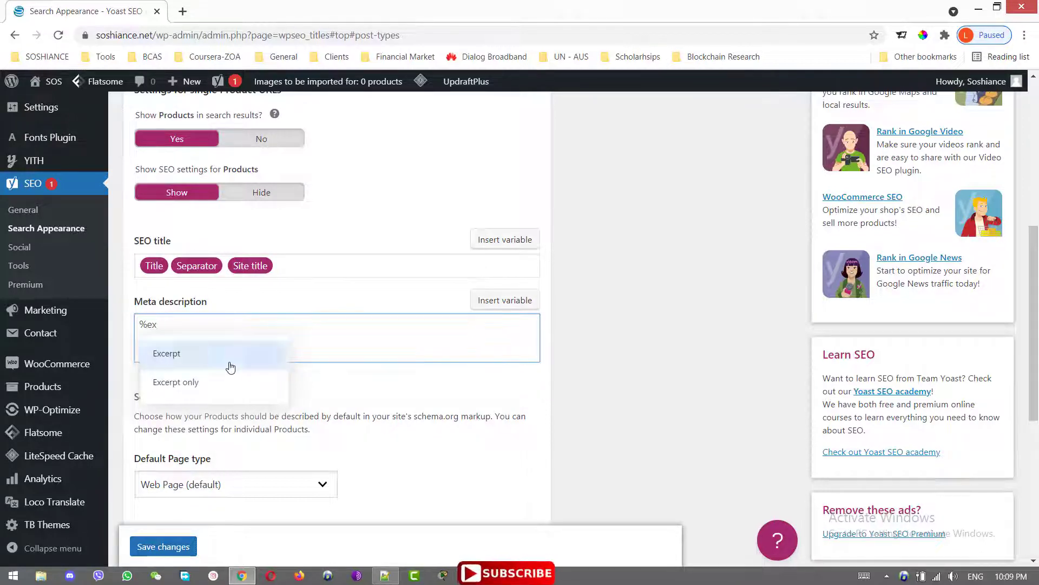
{"action": "left_click", "coordinate": [232, 364]}
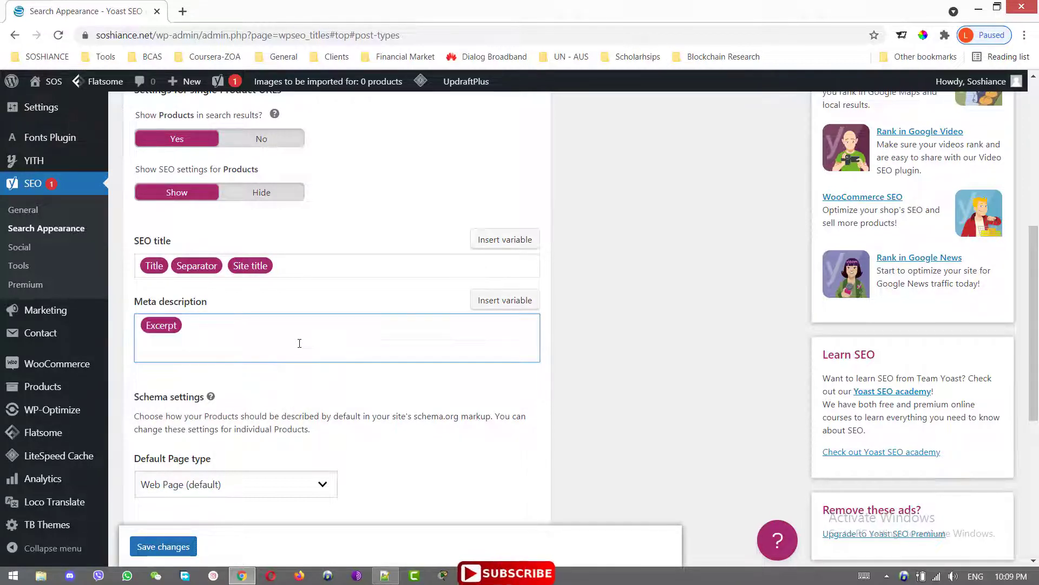
{"action": "type", "text": "%"}
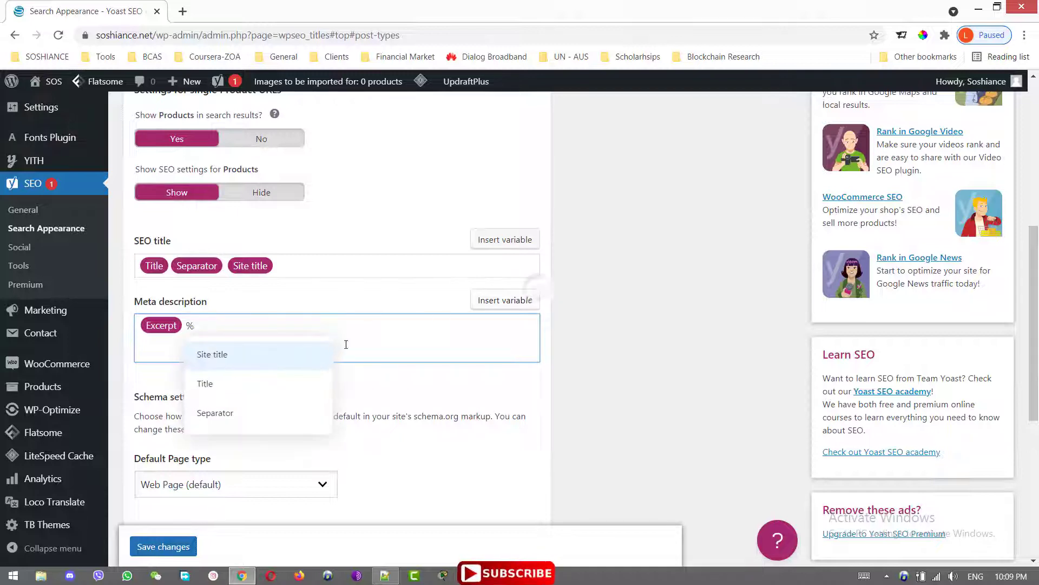
{"action": "left_click", "coordinate": [281, 423]}
{"action": "type", "text": "%"}
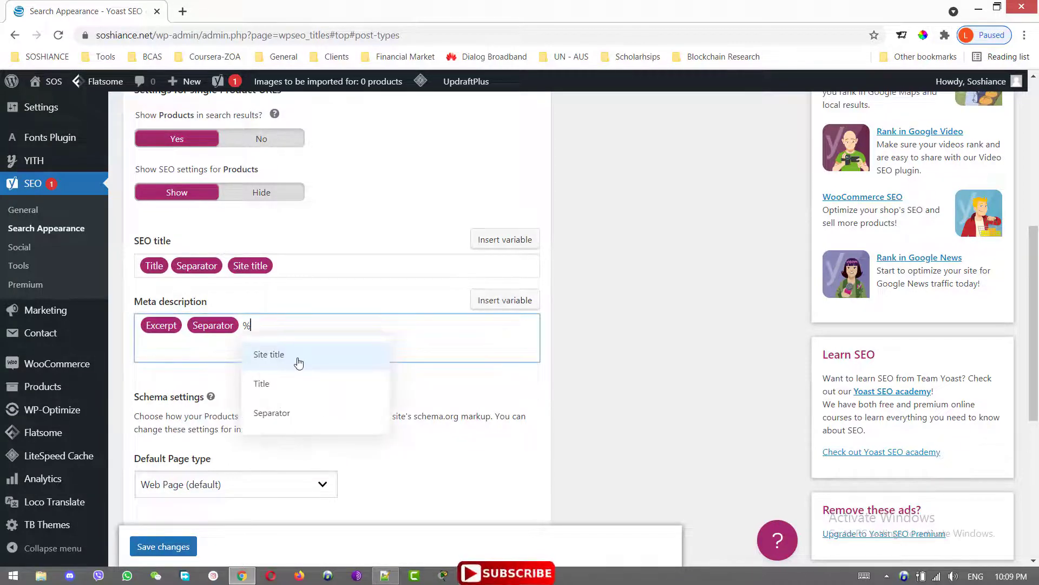
{"action": "left_click", "coordinate": [294, 384]}
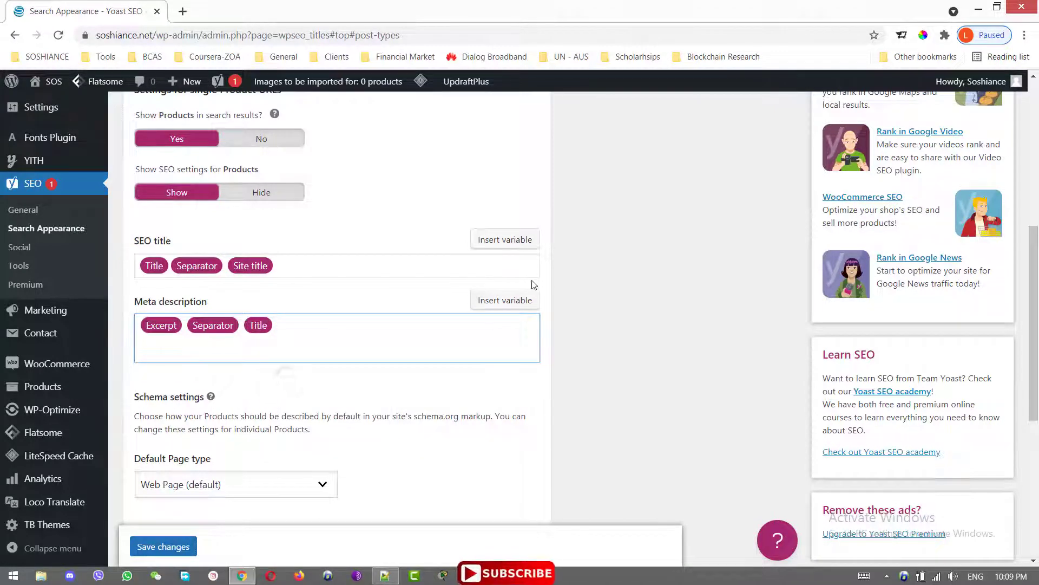
Step: Finish the Products meta description with another Separator and the Site title variable
{"action": "type", "text": "%"}
{"action": "left_click", "coordinate": [367, 407]}
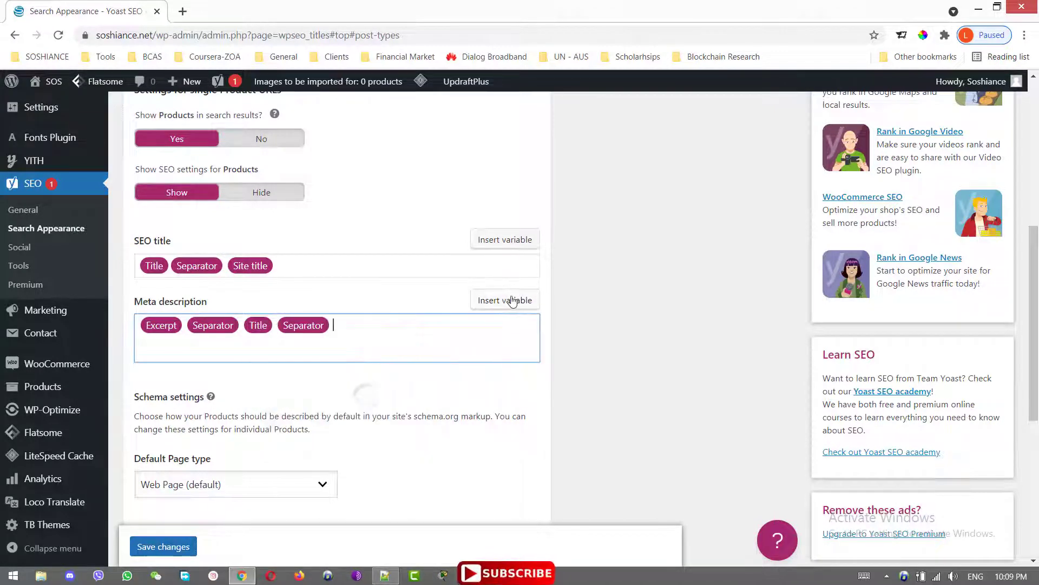
{"action": "type", "text": "%"}
{"action": "left_click", "coordinate": [431, 358]}
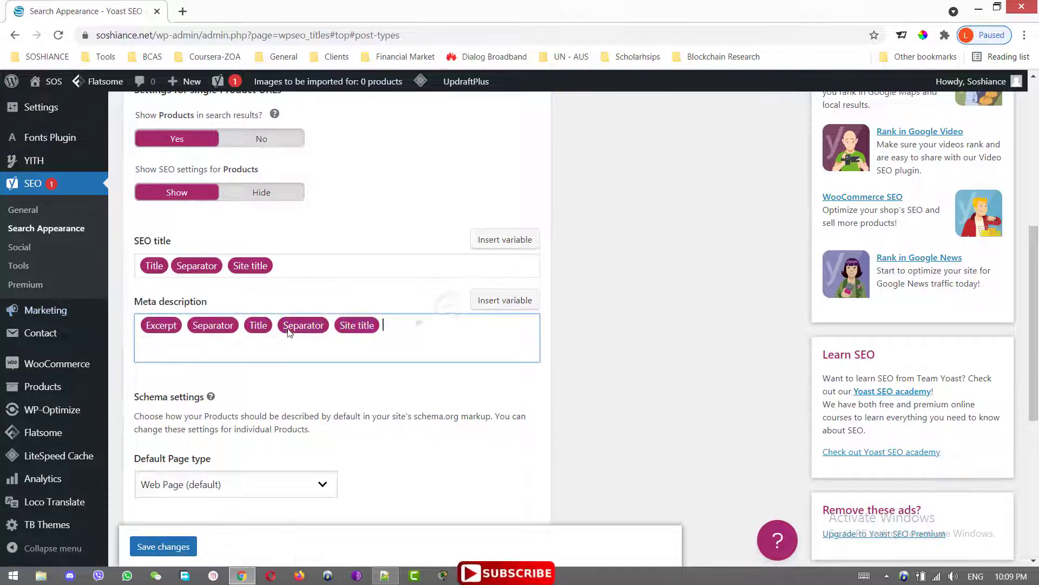
{"action": "left_click_drag", "start_coordinate": [241, 333], "coordinate": [115, 328]}
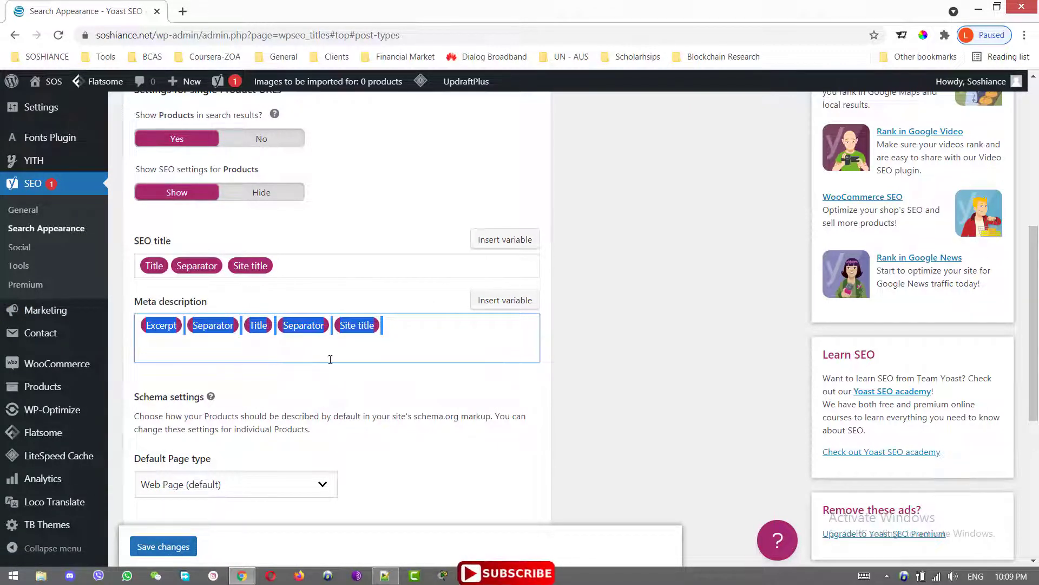
{"action": "left_click", "coordinate": [636, 454]}
{"action": "scroll", "coordinate": [636, 454], "scroll_direction": "down", "scroll_amount": 4}
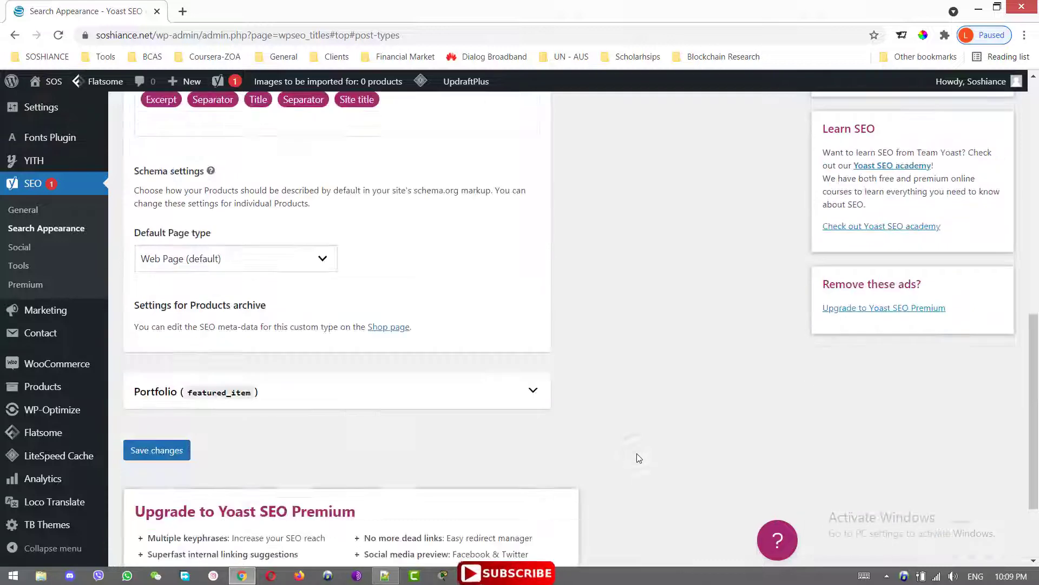
Step: Save the Content Types settings, storing the new Products meta description template
{"action": "left_click", "coordinate": [172, 457]}
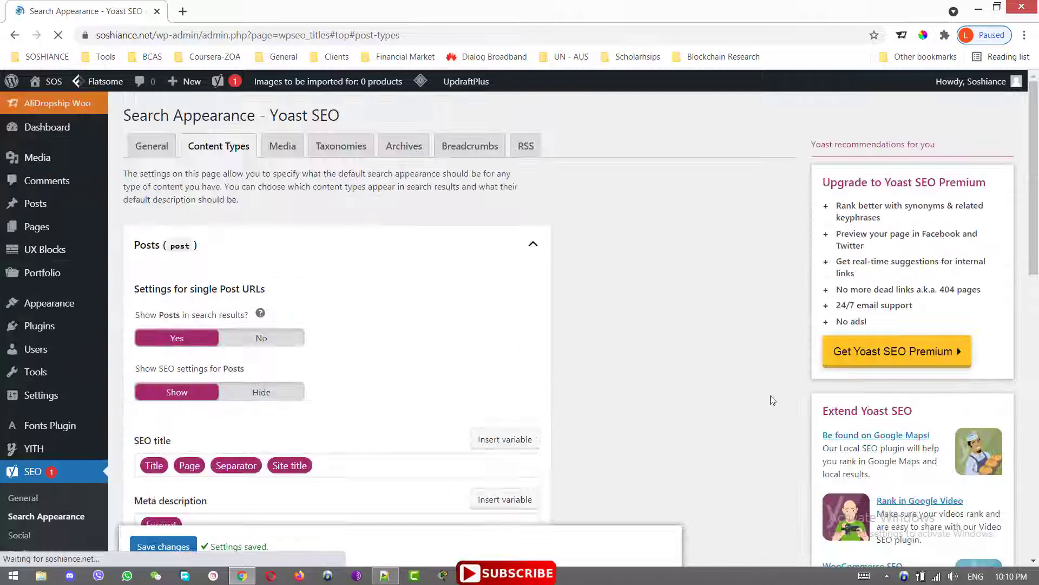
{"action": "left_click", "coordinate": [529, 248]}
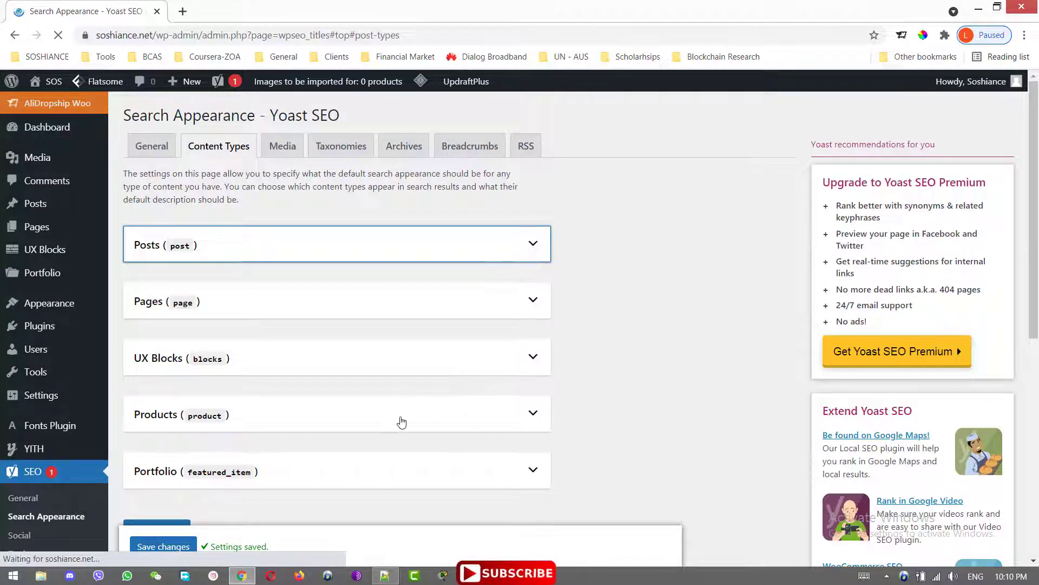
{"action": "left_click", "coordinate": [533, 470]}
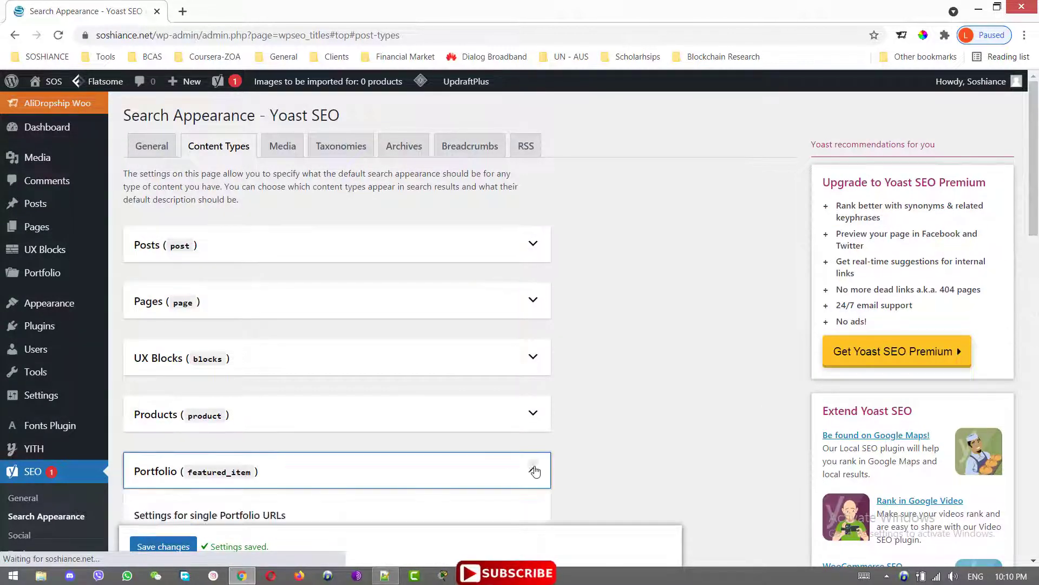
{"action": "scroll", "coordinate": [535, 471], "scroll_direction": "down", "scroll_amount": 4}
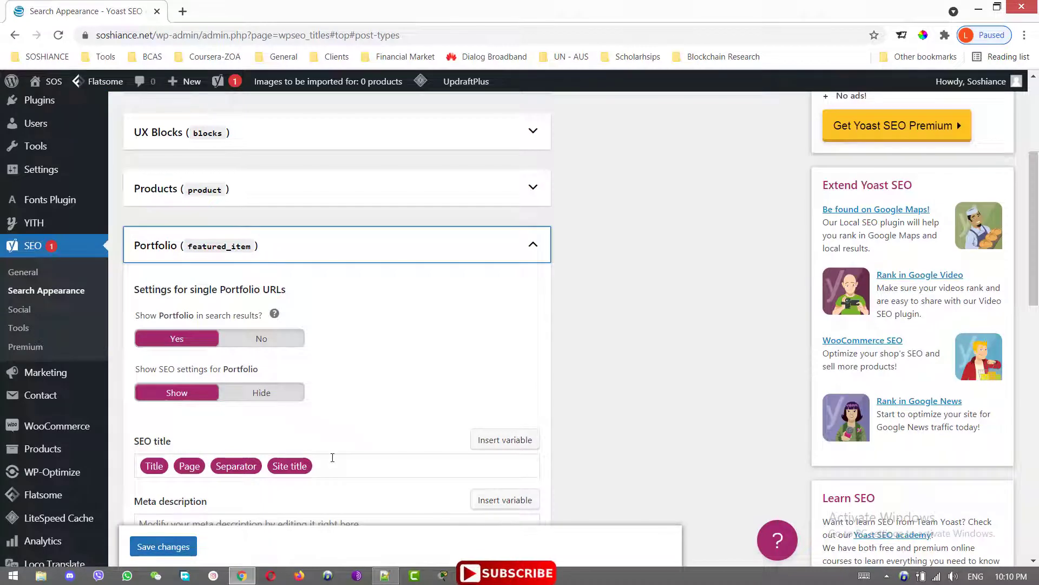
{"action": "scroll", "coordinate": [332, 457], "scroll_direction": "down", "scroll_amount": 4}
{"action": "left_click", "coordinate": [172, 542]}
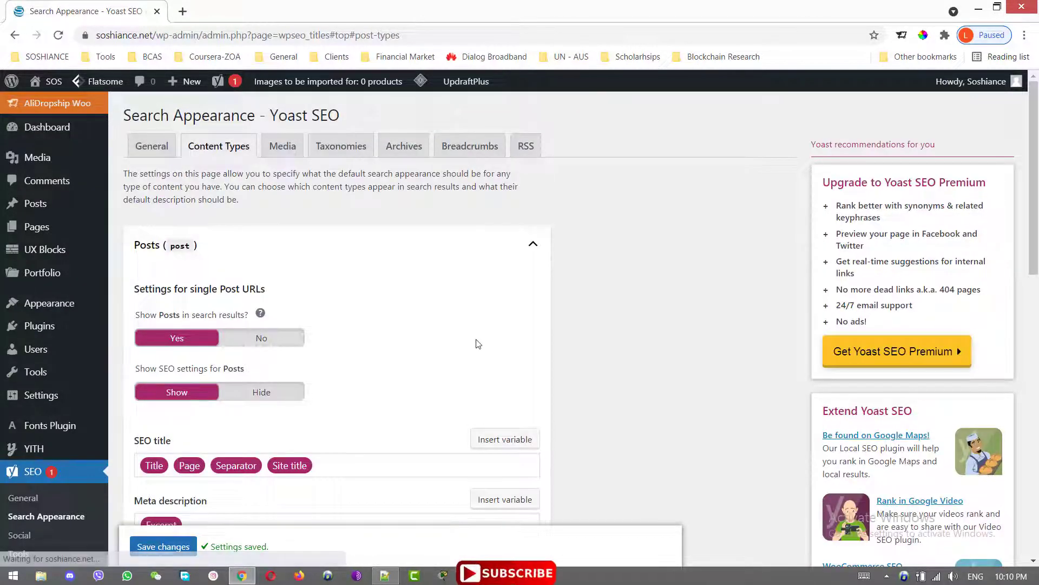
{"action": "left_click", "coordinate": [532, 242]}
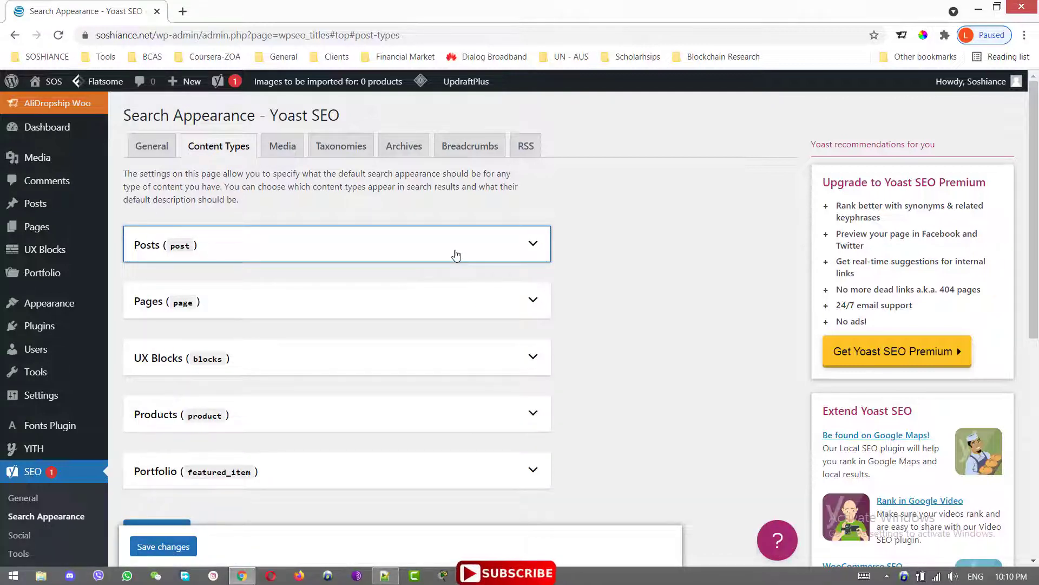
Step: Pass through Media to Taxonomies and start the Categories meta description with Excerpt
{"action": "left_click", "coordinate": [282, 145]}
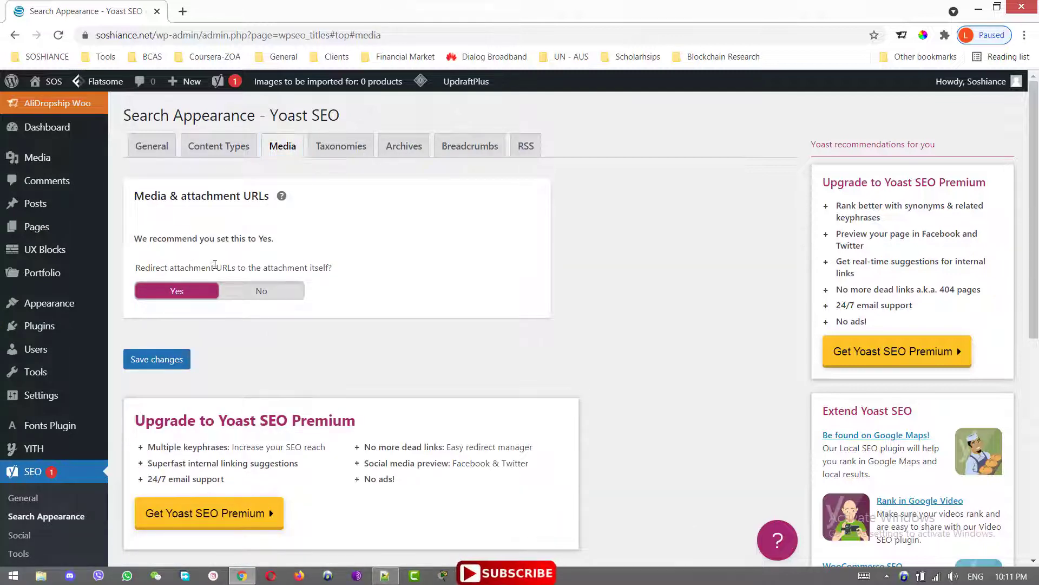
{"action": "left_click_drag", "start_coordinate": [215, 265], "coordinate": [375, 278]}
{"action": "left_click", "coordinate": [341, 146]}
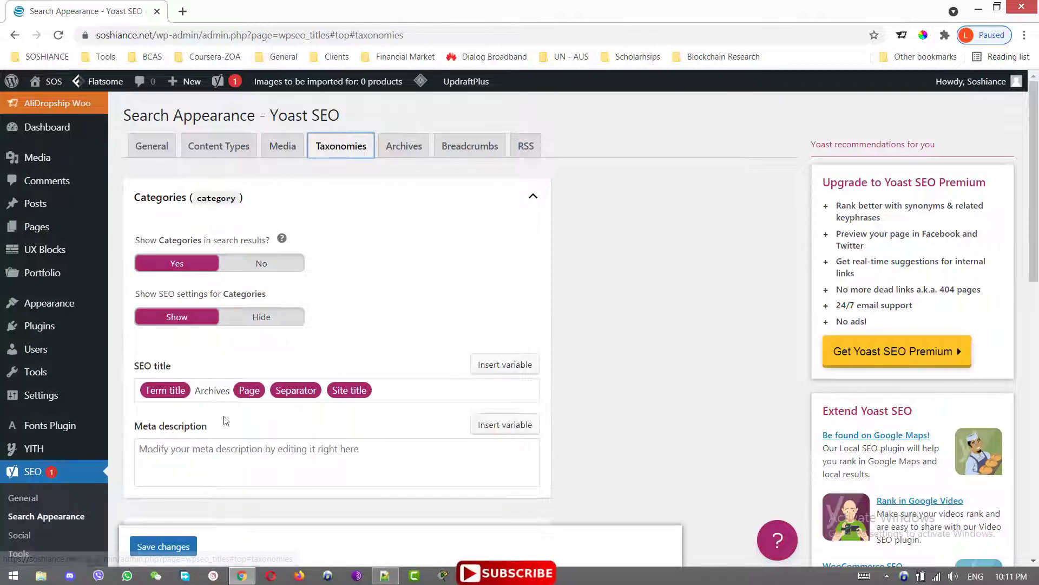
{"action": "left_click", "coordinate": [245, 450]}
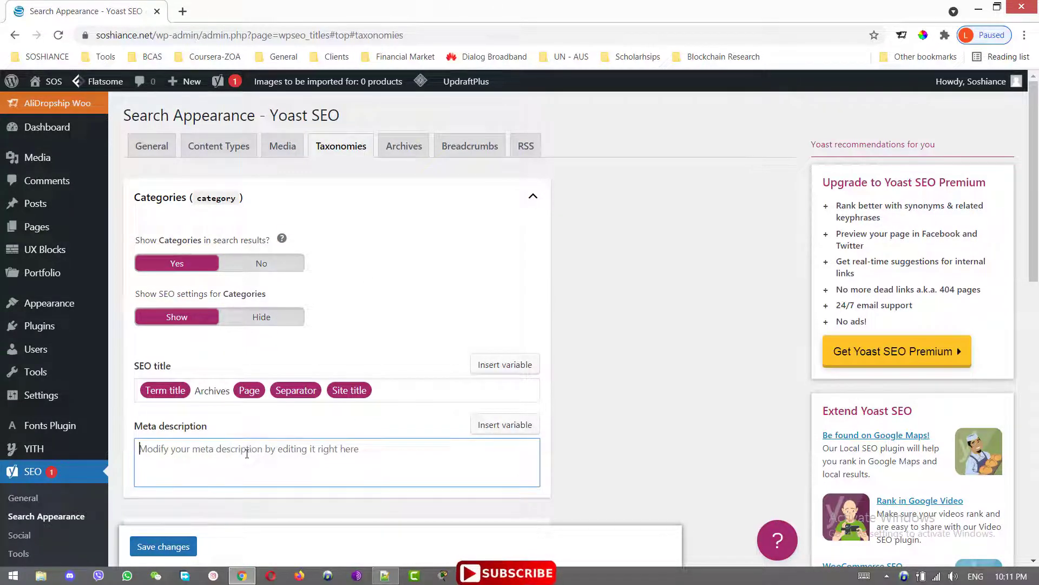
{"action": "type", "text": "%eaxa"}
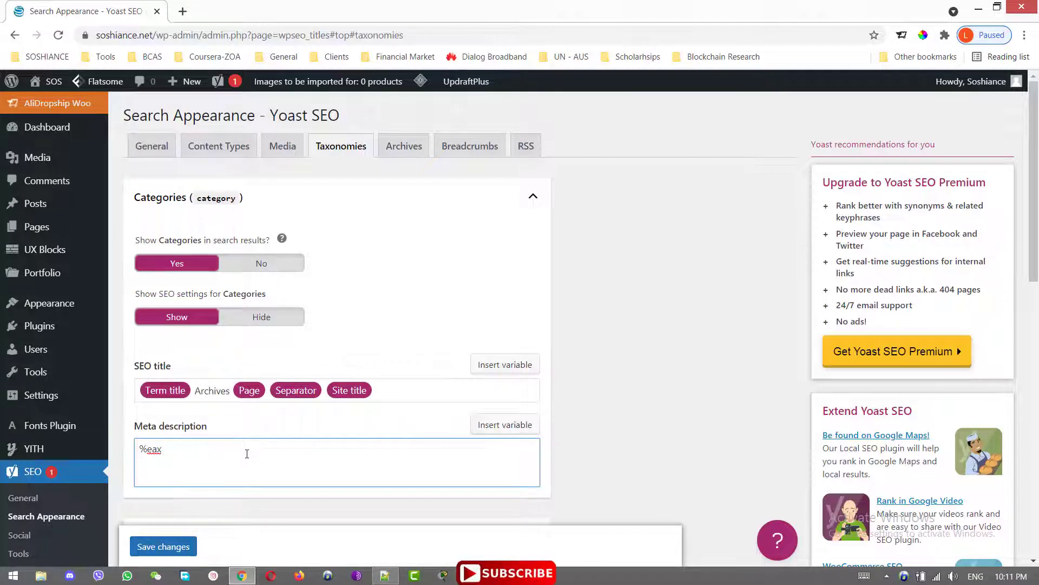
{"action": "key", "text": "BackSpace"}
{"action": "key", "text": "BackSpace"}
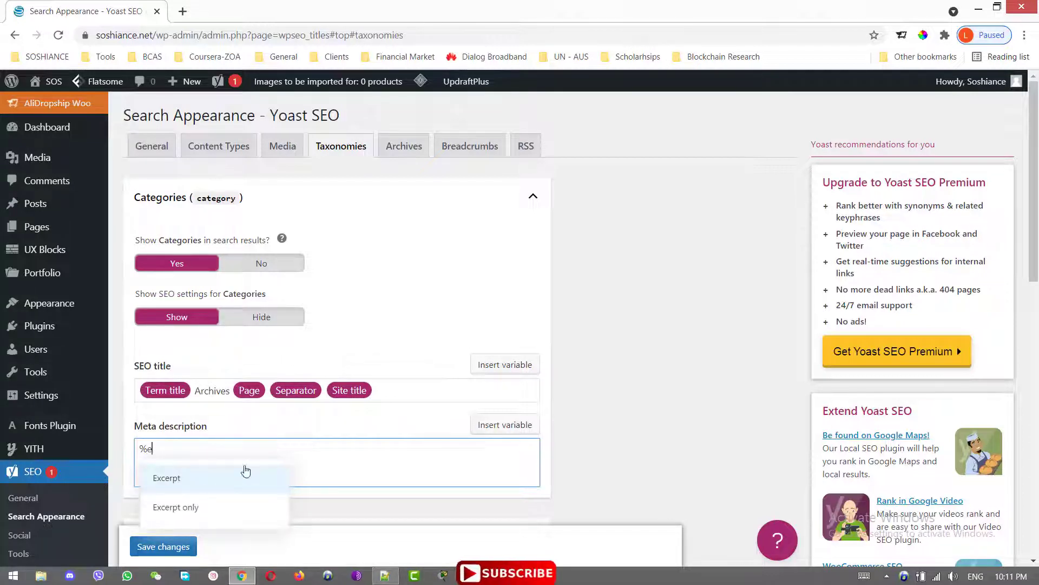
{"action": "left_click", "coordinate": [246, 479]}
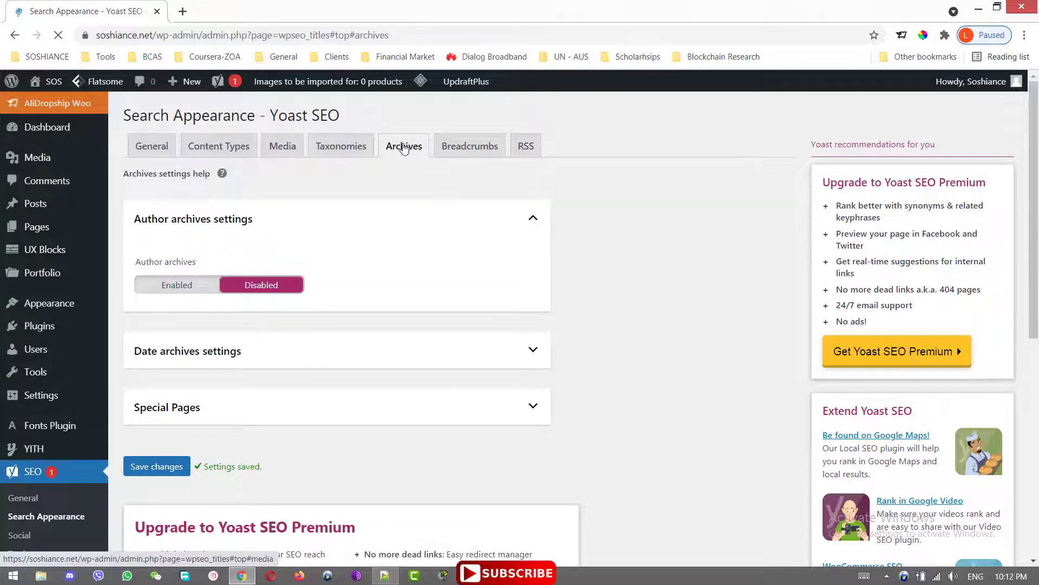
Step: Set Enable Breadcrumbs for your theme to Enabled, save, and go to SEO Tools
{"action": "left_click", "coordinate": [404, 147]}
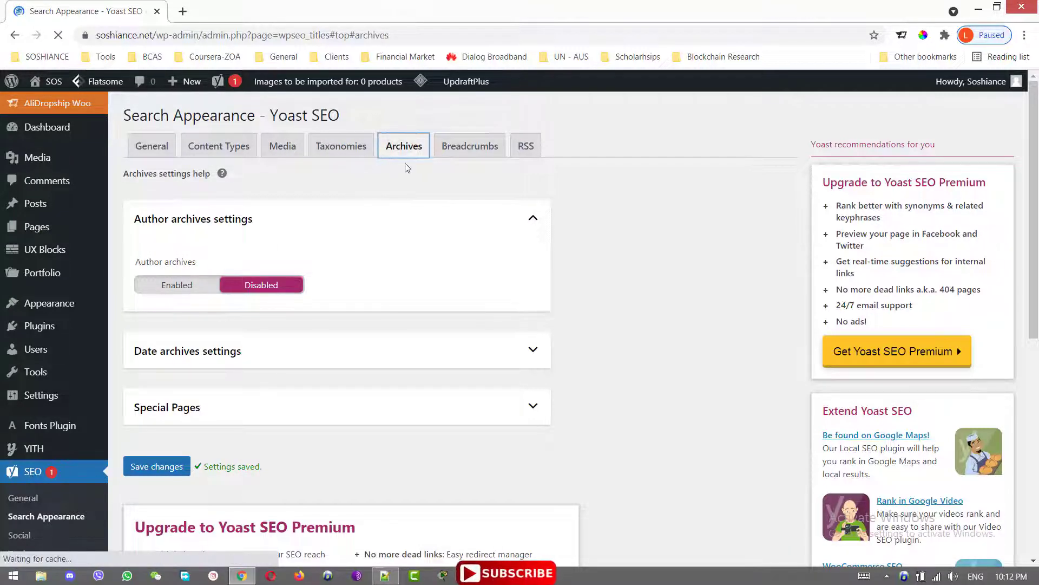
{"action": "left_click", "coordinate": [445, 149]}
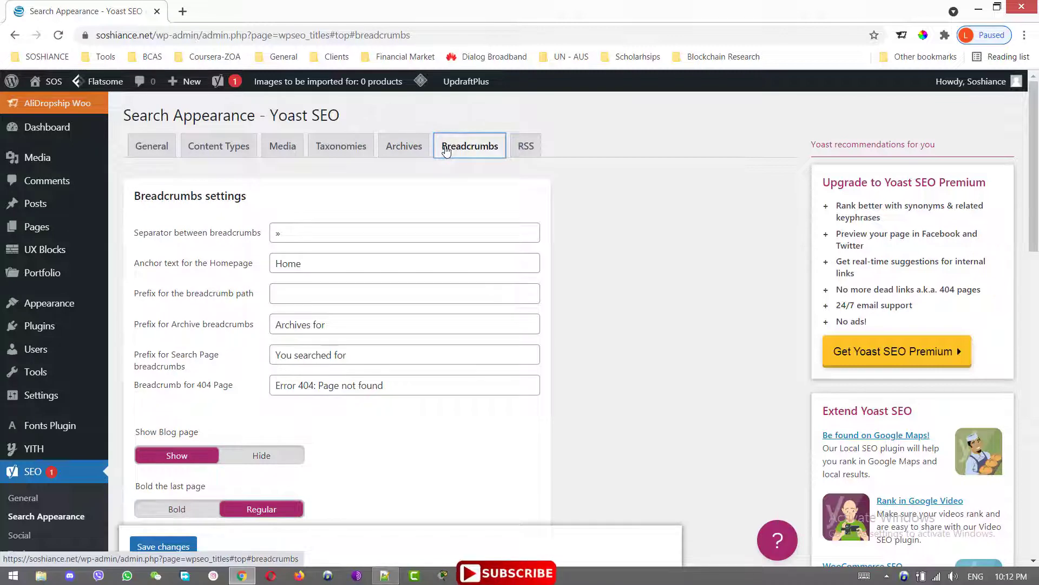
{"action": "left_click", "coordinate": [379, 234]}
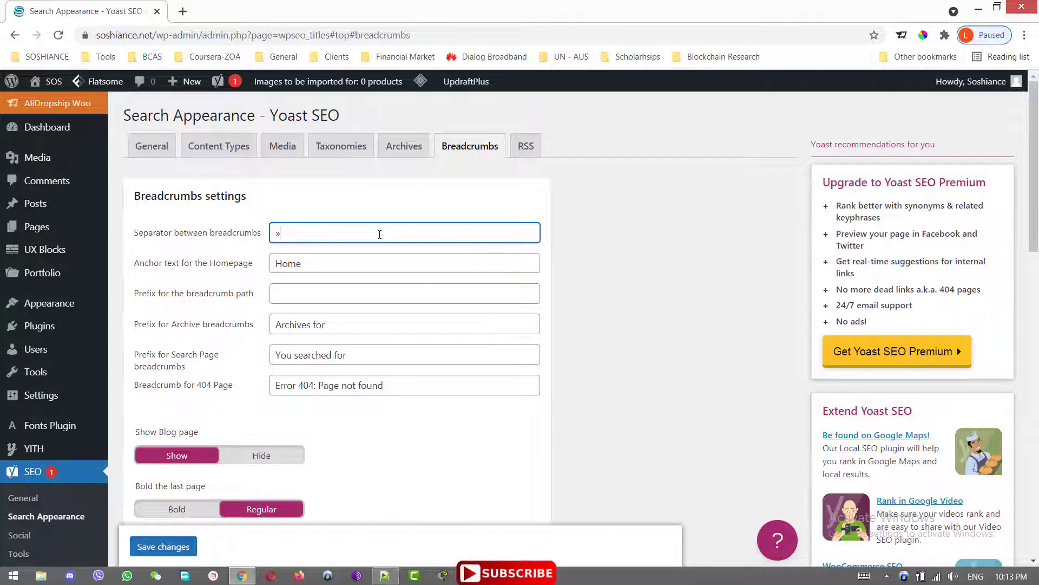
{"action": "scroll", "coordinate": [179, 466], "scroll_direction": "down", "scroll_amount": 15}
{"action": "left_click", "coordinate": [174, 469]}
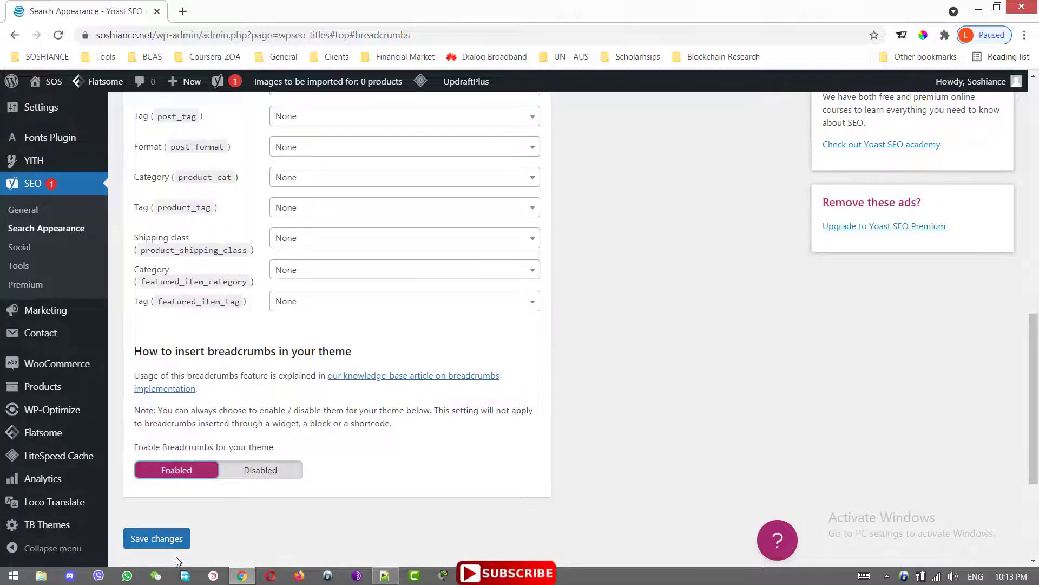
{"action": "left_click", "coordinate": [163, 538]}
{"action": "left_click", "coordinate": [19, 264]}
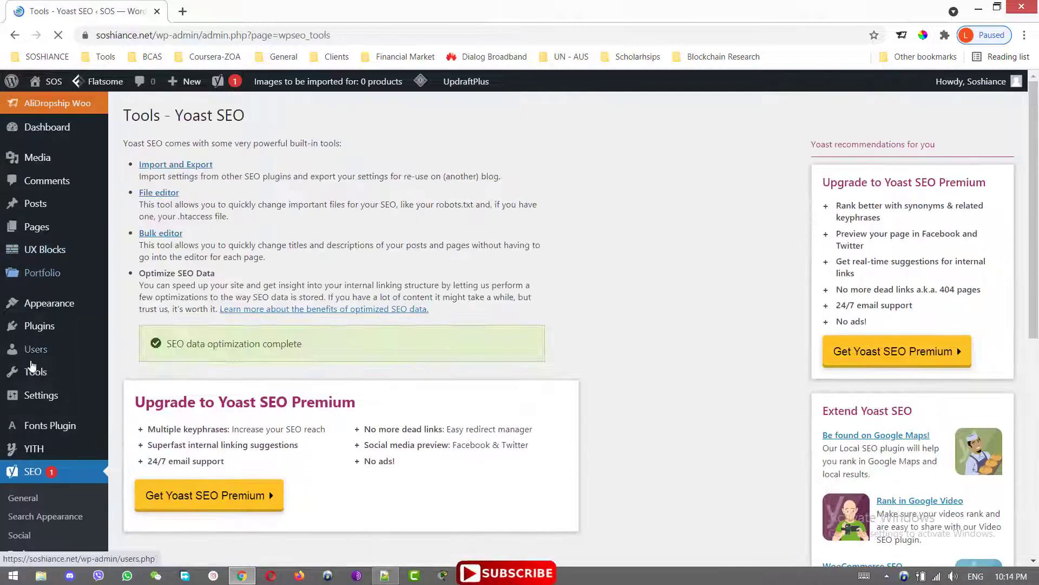
Step: Look at the Import and Export tool, then return to the Yoast tools list
{"action": "scroll", "coordinate": [29, 347], "scroll_direction": "down", "scroll_amount": 4}
{"action": "left_click", "coordinate": [19, 328]}
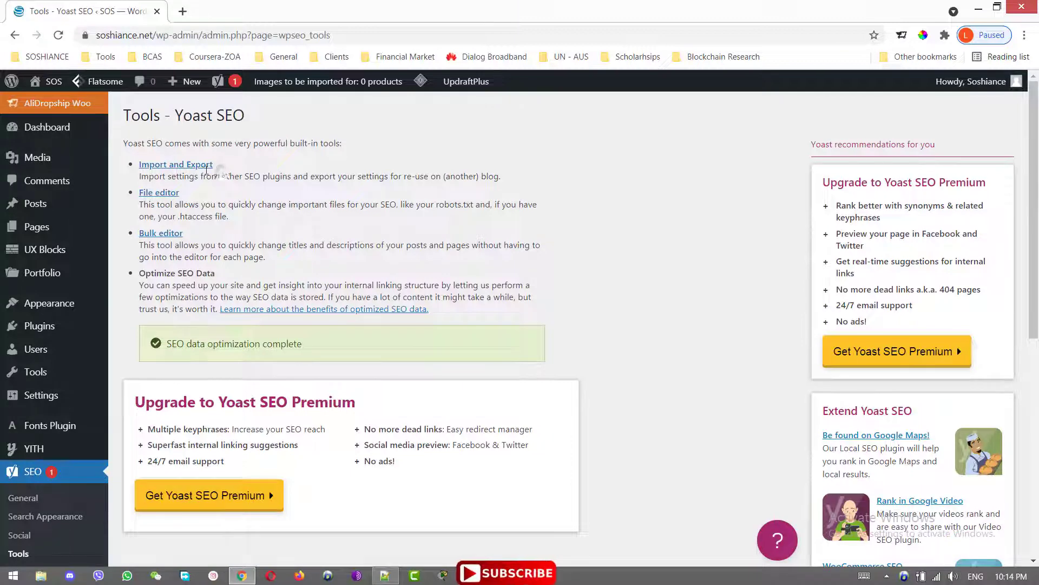
{"action": "left_click_drag", "start_coordinate": [200, 169], "coordinate": [149, 164]}
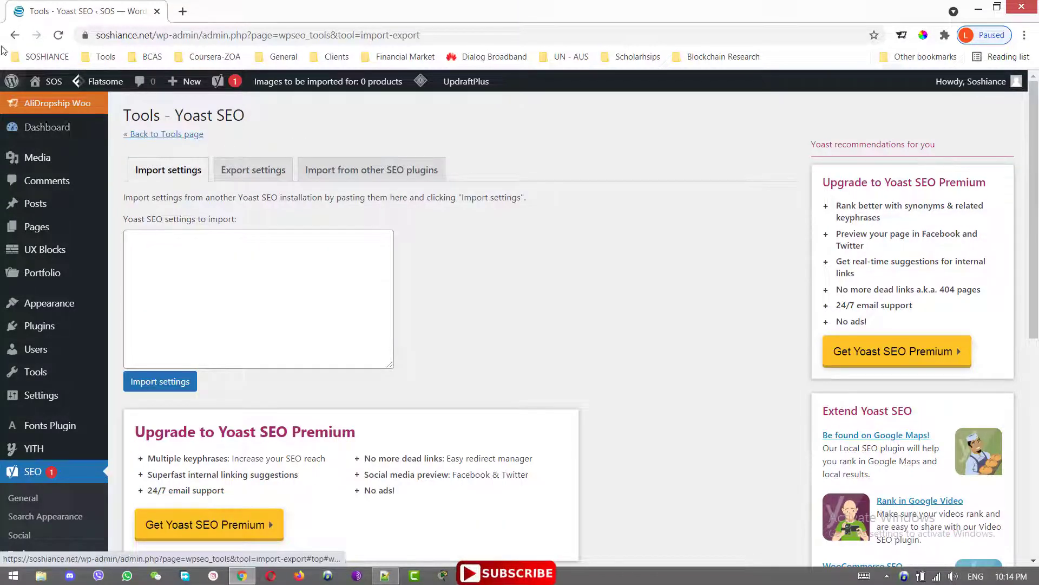
{"action": "left_click", "coordinate": [15, 34]}
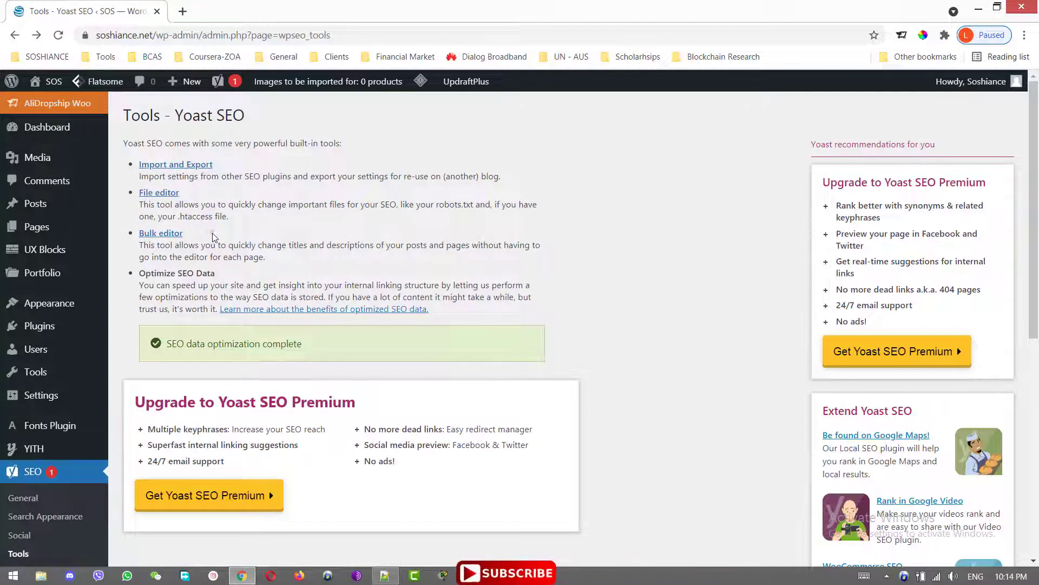
Step: Highlight the Bulk editor description and the SEO data optimization notice
{"action": "left_click_drag", "start_coordinate": [210, 236], "coordinate": [100, 230]}
{"action": "left_click", "coordinate": [130, 253]}
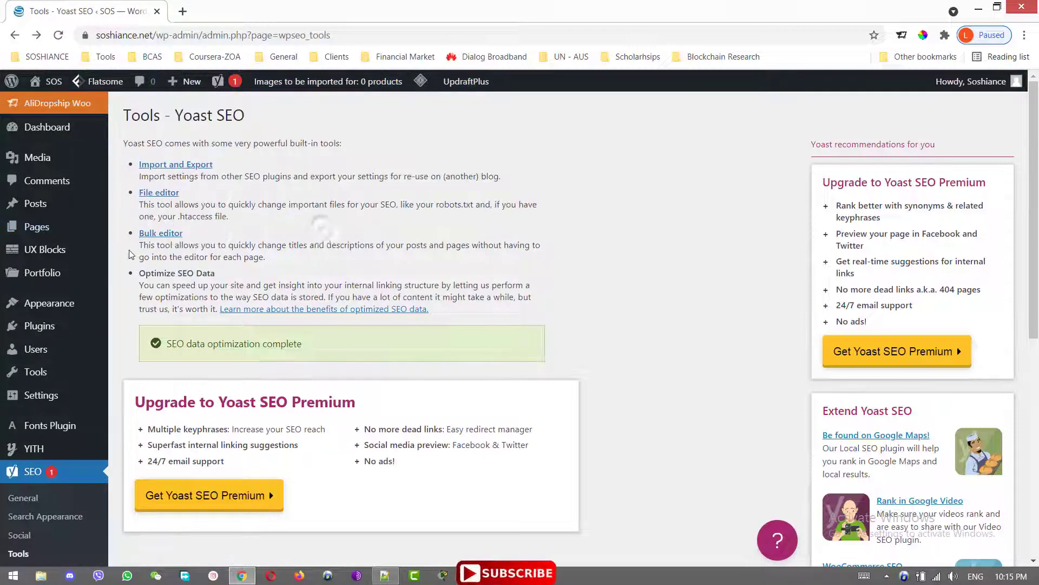
{"action": "left_click_drag", "start_coordinate": [185, 233], "coordinate": [130, 236]}
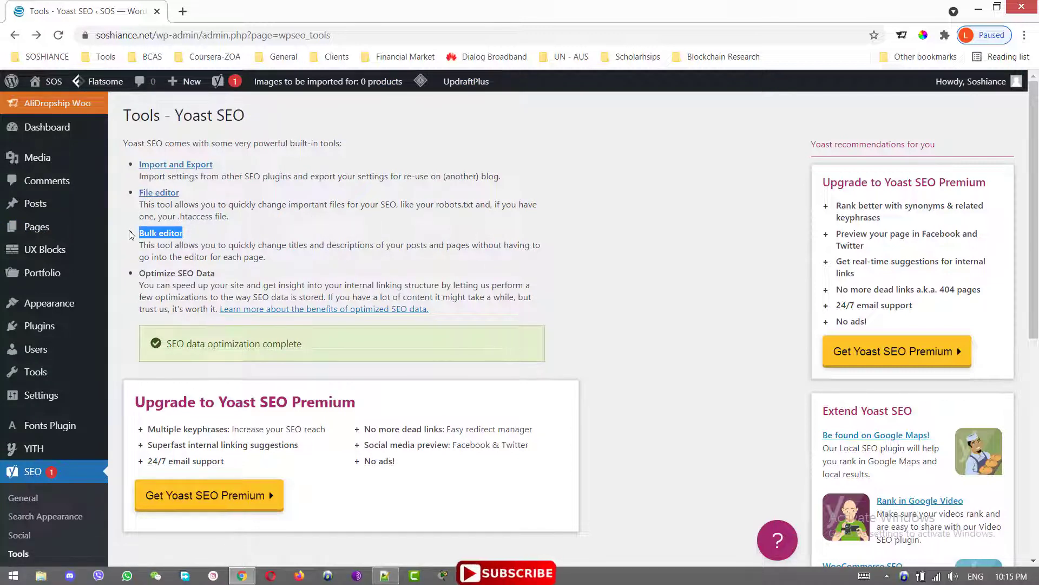
{"action": "left_click_drag", "start_coordinate": [268, 271], "coordinate": [139, 273]}
{"action": "left_click", "coordinate": [269, 267]}
{"action": "left_click_drag", "start_coordinate": [302, 346], "coordinate": [147, 353]}
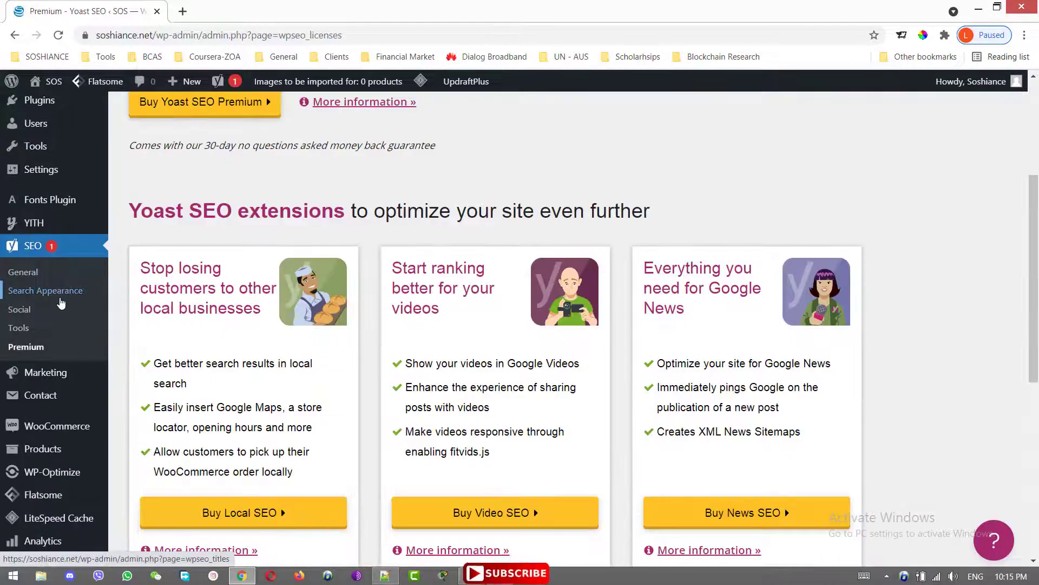
Step: Open the WooCommerce product categories list from the Products menu in the sidebar
{"action": "scroll", "coordinate": [62, 303], "scroll_direction": "up", "scroll_amount": 5}
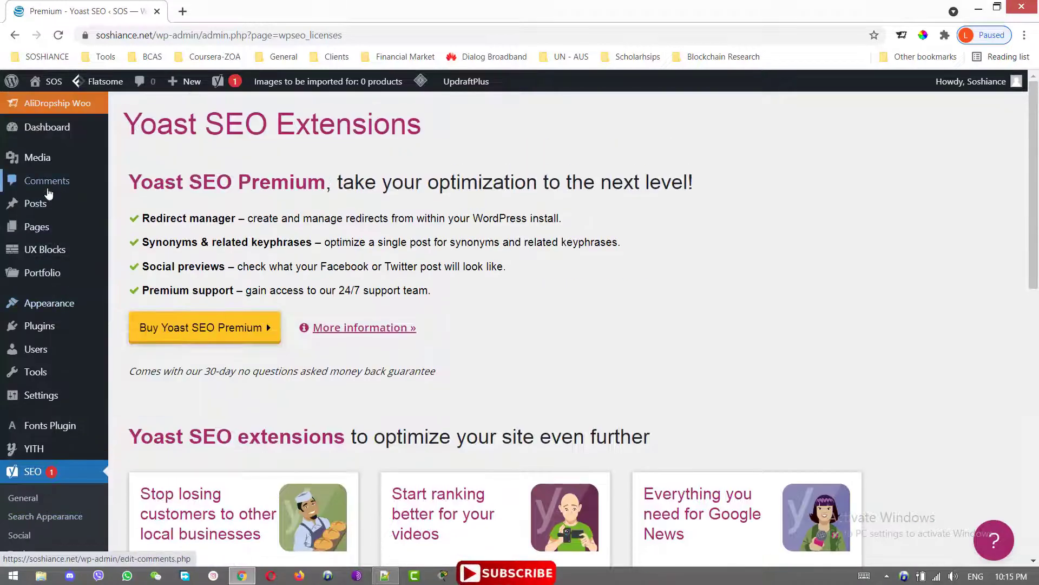
{"action": "mouse_move", "coordinate": [57, 209]}
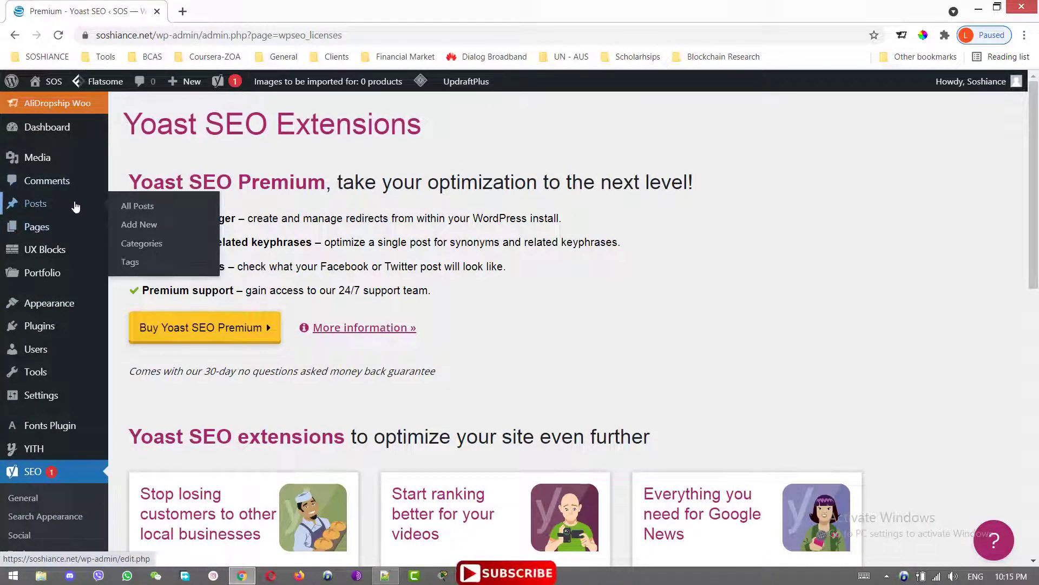
{"action": "scroll", "coordinate": [75, 206], "scroll_direction": "down", "scroll_amount": 4}
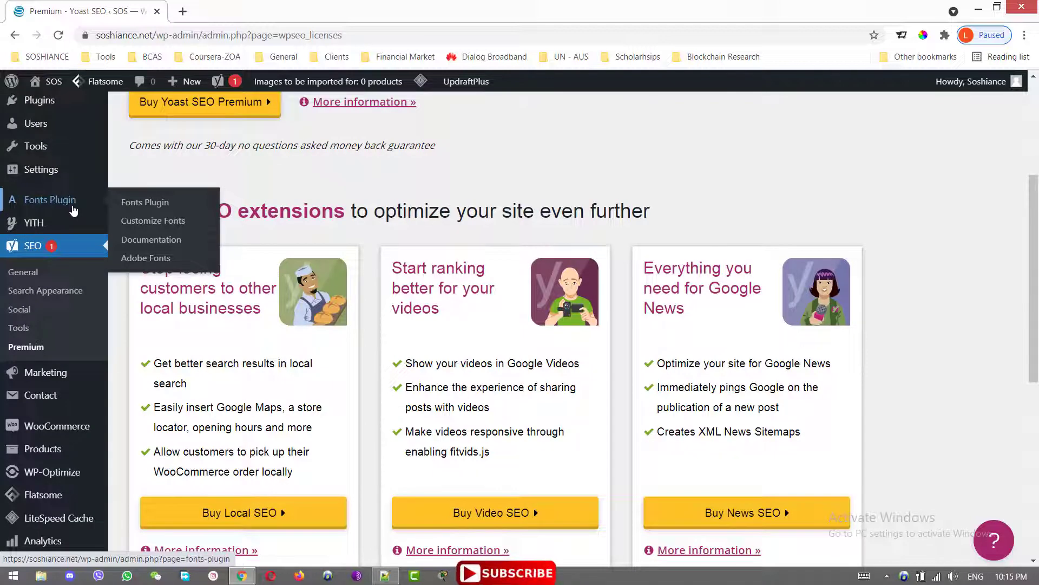
{"action": "mouse_move", "coordinate": [47, 393]}
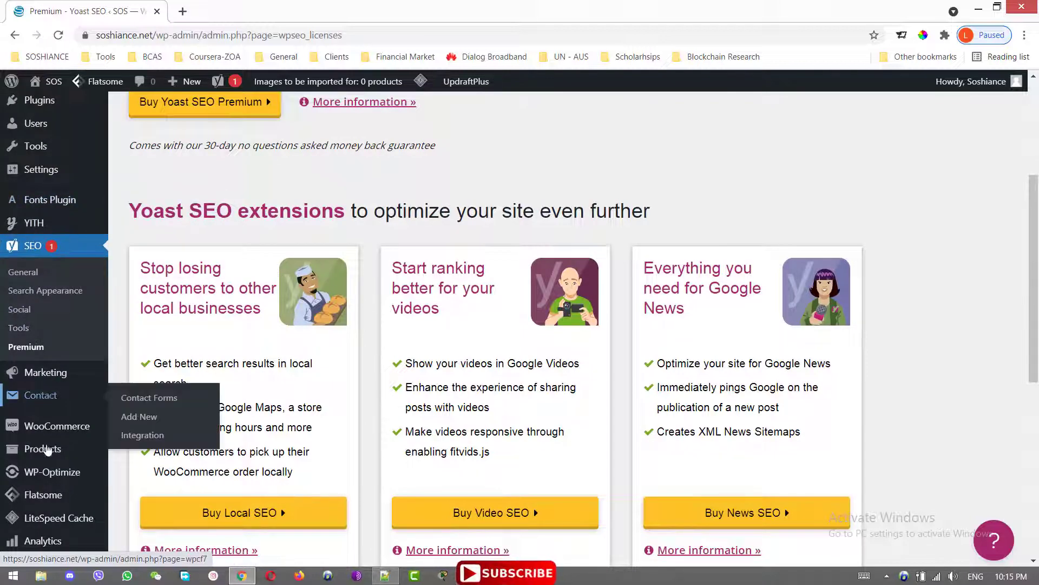
{"action": "mouse_move", "coordinate": [86, 454]}
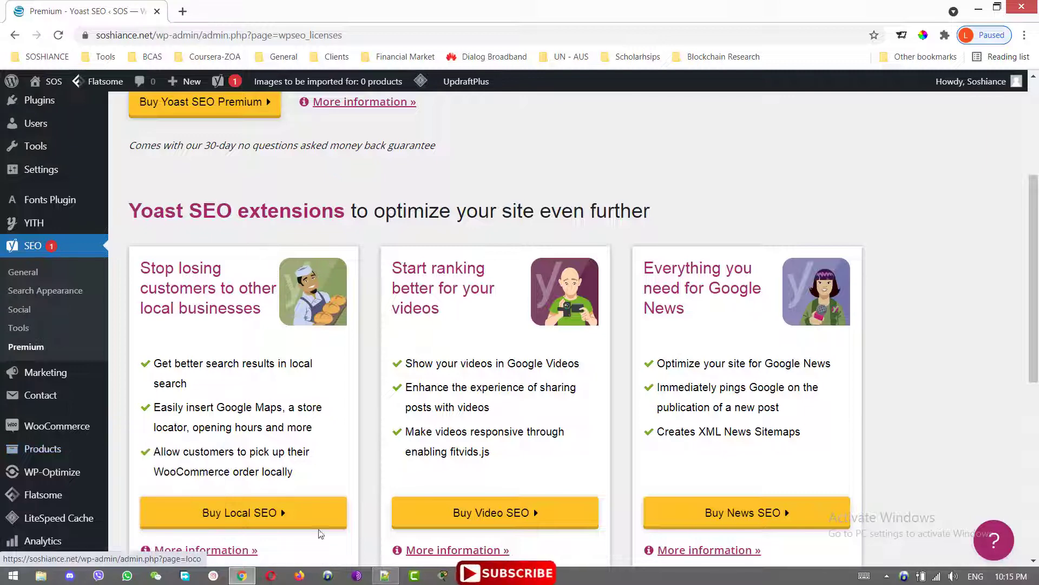
{"action": "mouse_move", "coordinate": [68, 376]}
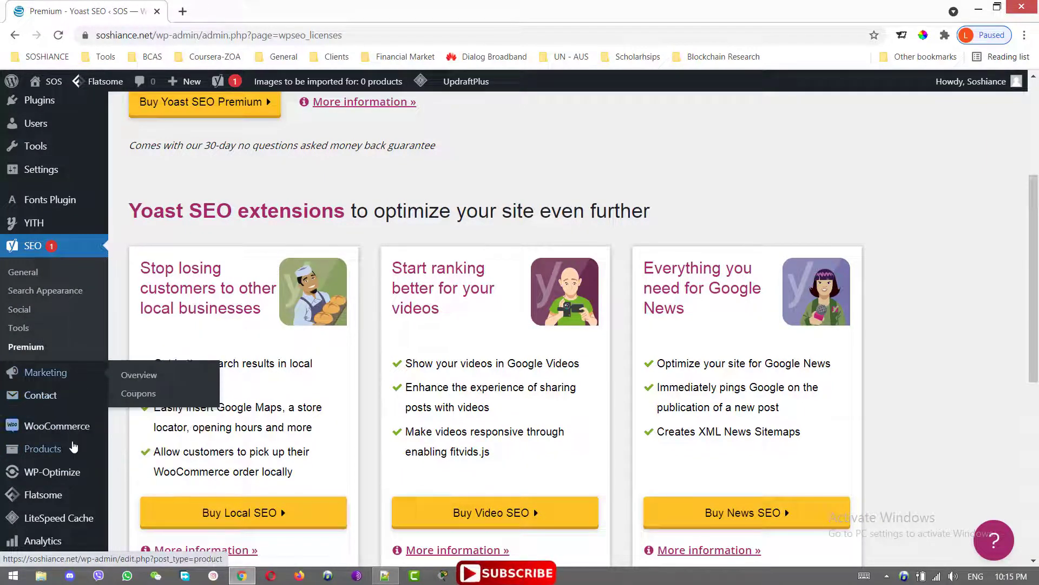
{"action": "left_click", "coordinate": [150, 488]}
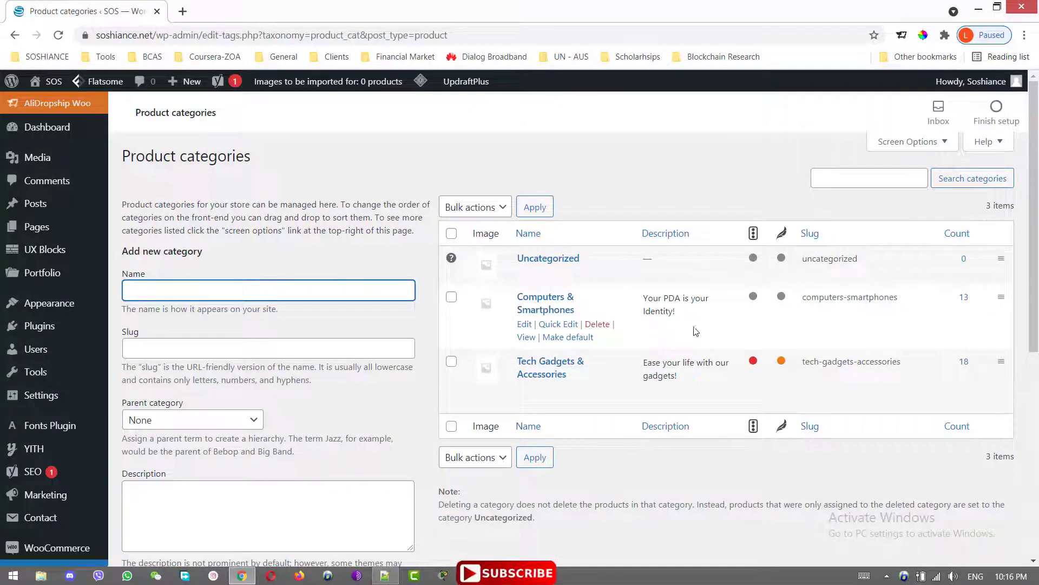
Step: Edit the Computers & Smartphones product category
{"action": "left_click", "coordinate": [529, 325]}
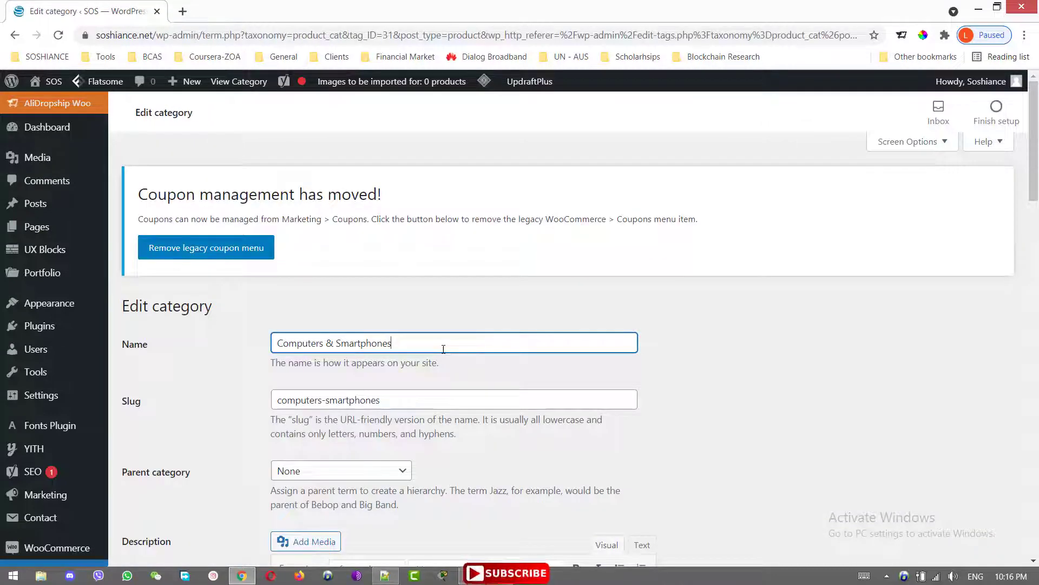
Step: Switch the Yoast snippet preview to Desktop result
{"action": "triple_click", "coordinate": [443, 349]}
{"action": "scroll", "coordinate": [438, 357], "scroll_direction": "down", "scroll_amount": 8}
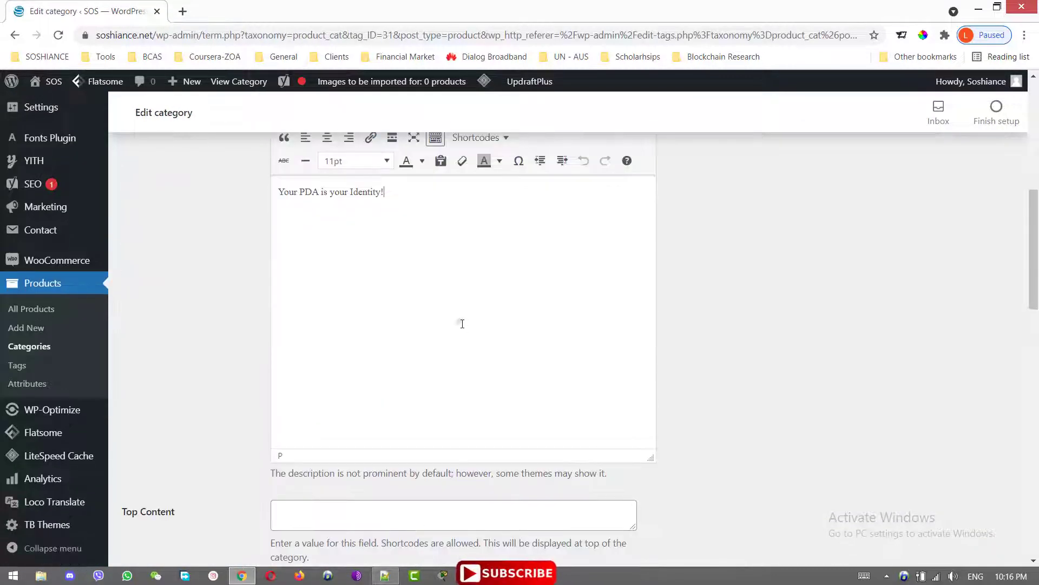
{"action": "scroll", "coordinate": [462, 324], "scroll_direction": "down", "scroll_amount": 8}
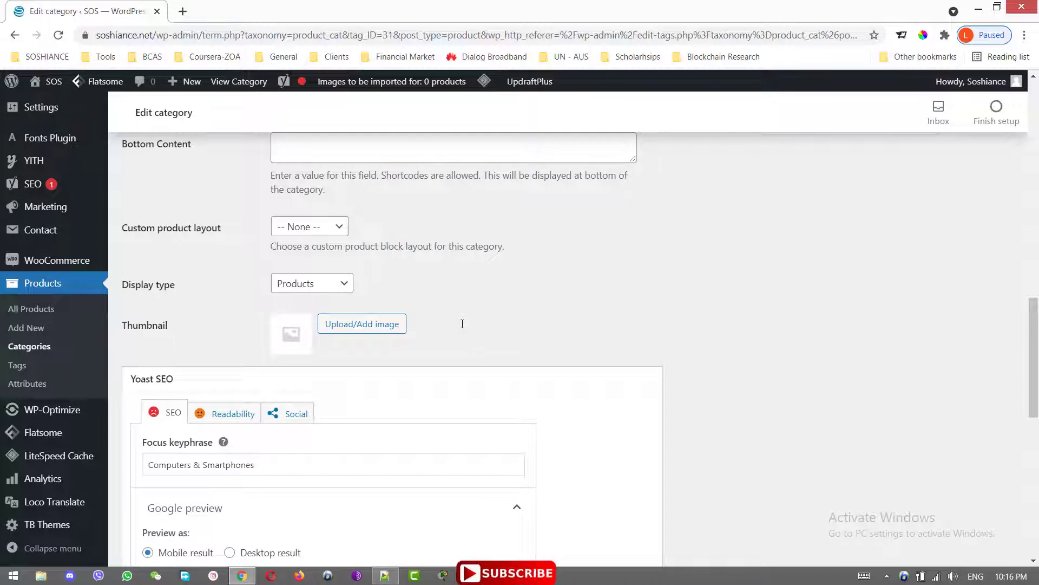
{"action": "left_click_drag", "start_coordinate": [1032, 348], "coordinate": [1036, 409]}
{"action": "scroll", "coordinate": [168, 316], "scroll_direction": "up", "scroll_amount": 1}
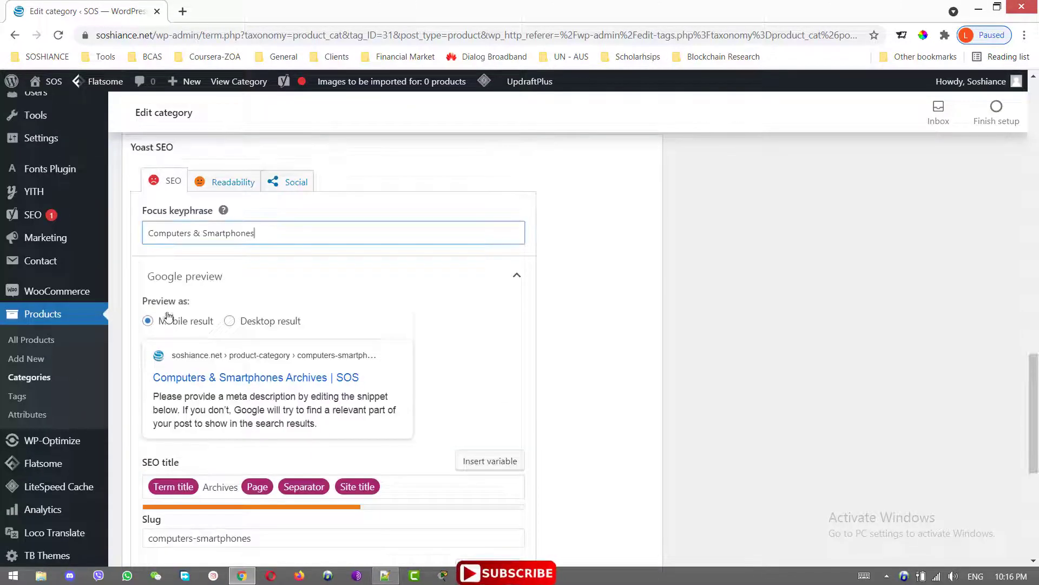
{"action": "left_click", "coordinate": [245, 322]}
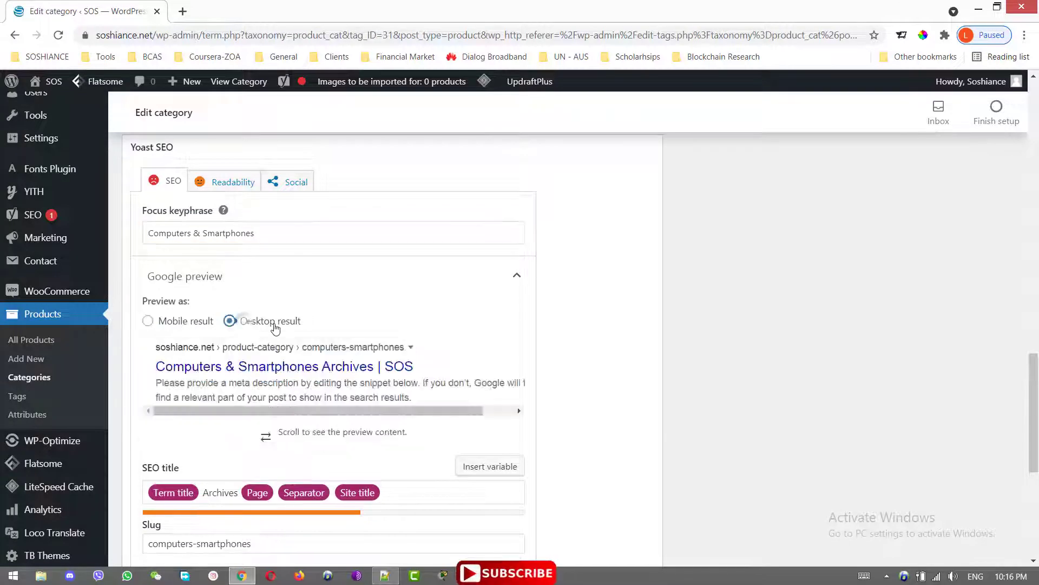
{"action": "scroll", "coordinate": [245, 323], "scroll_direction": "down", "scroll_amount": 7}
{"action": "scroll", "coordinate": [299, 433], "scroll_direction": "up", "scroll_amount": 3}
Step: Begin the meta description with the Excerpt and Separator variables
{"action": "left_click", "coordinate": [299, 433]}
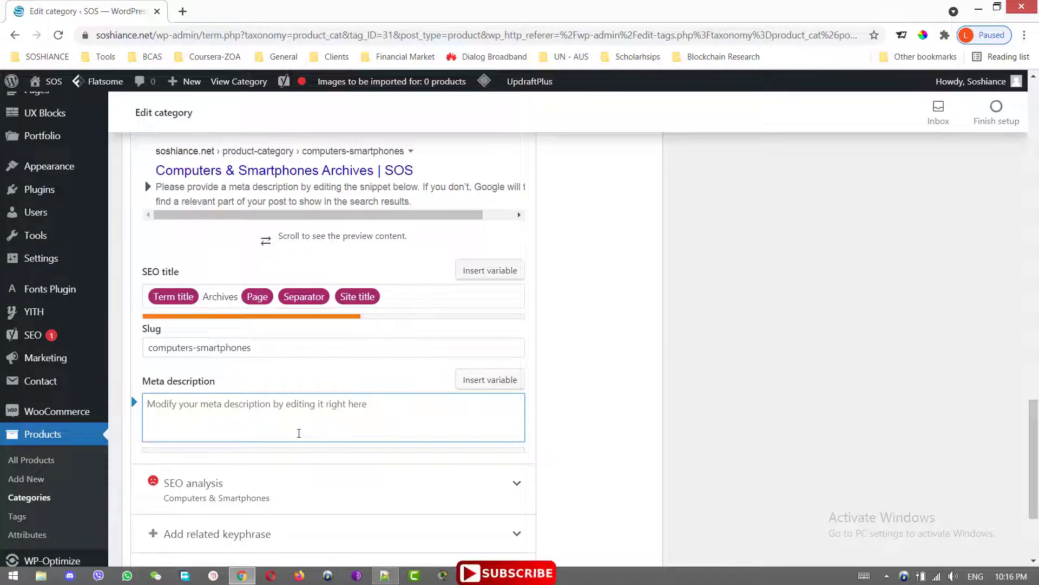
{"action": "type", "text": "%3"}
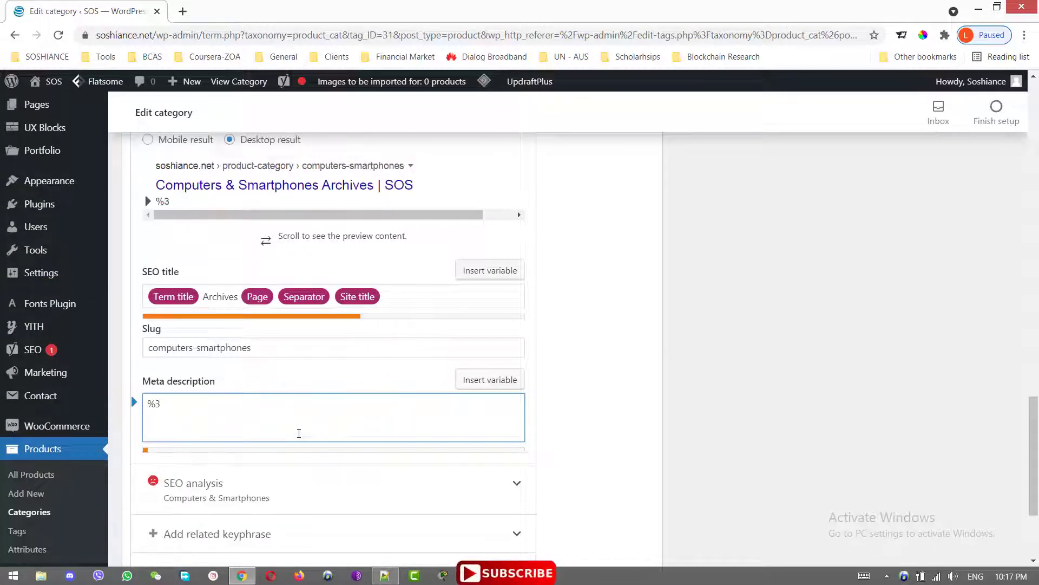
{"action": "key", "text": "BackSpace"}
{"action": "type", "text": "e"}
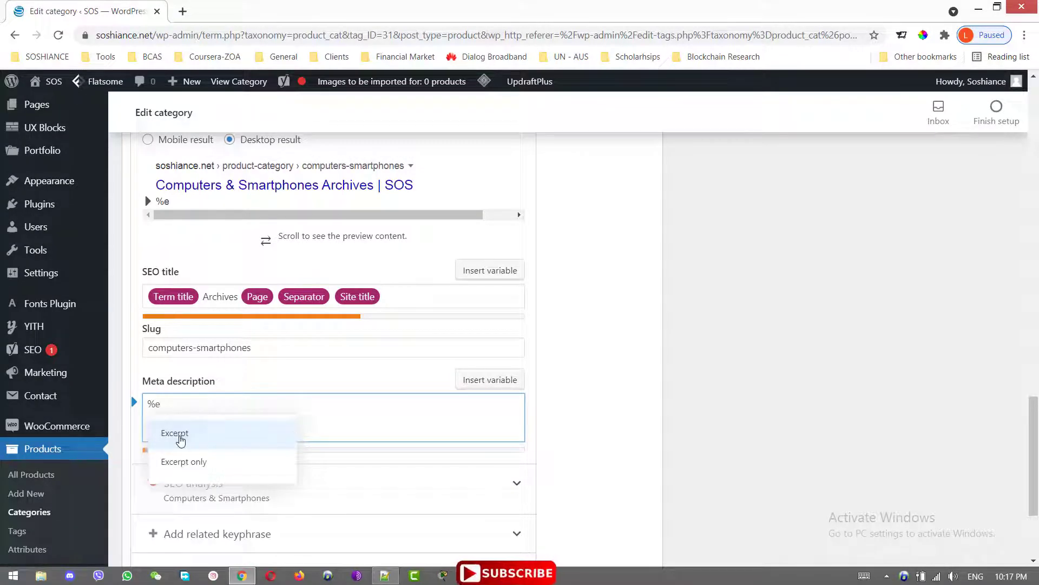
{"action": "left_click", "coordinate": [180, 440]}
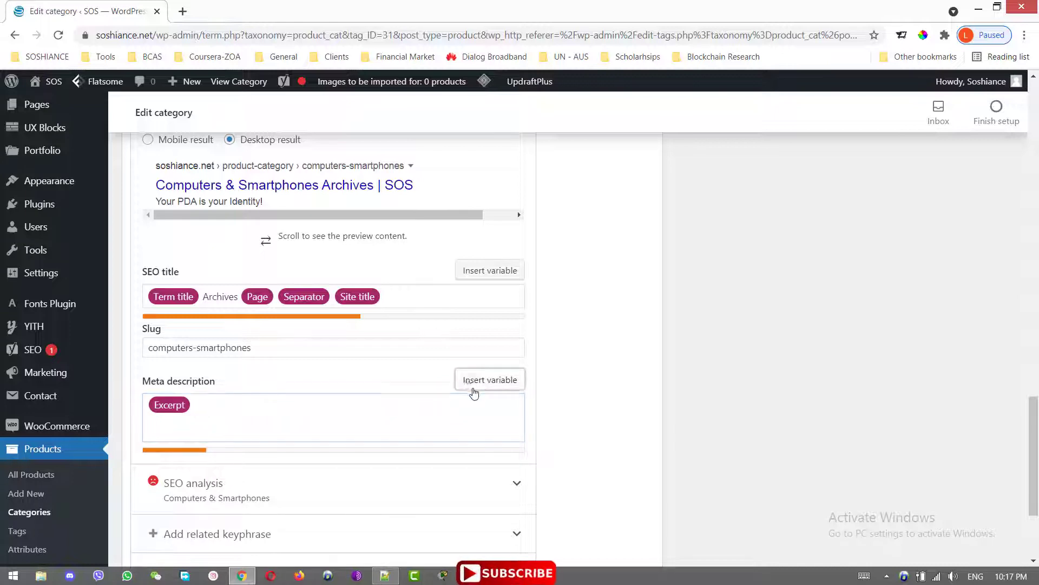
{"action": "type", "text": "%"}
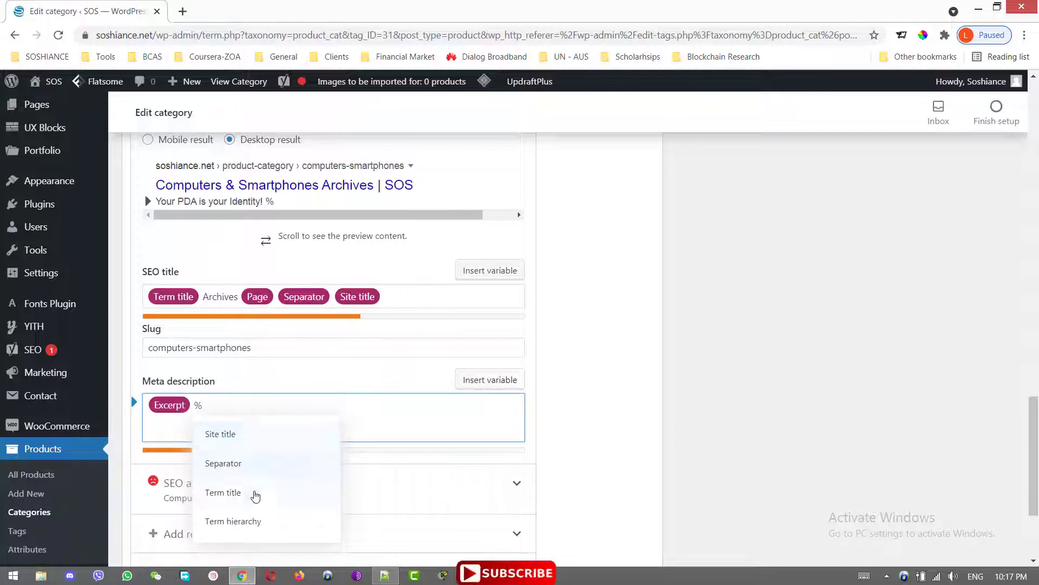
{"action": "left_click", "coordinate": [268, 475]}
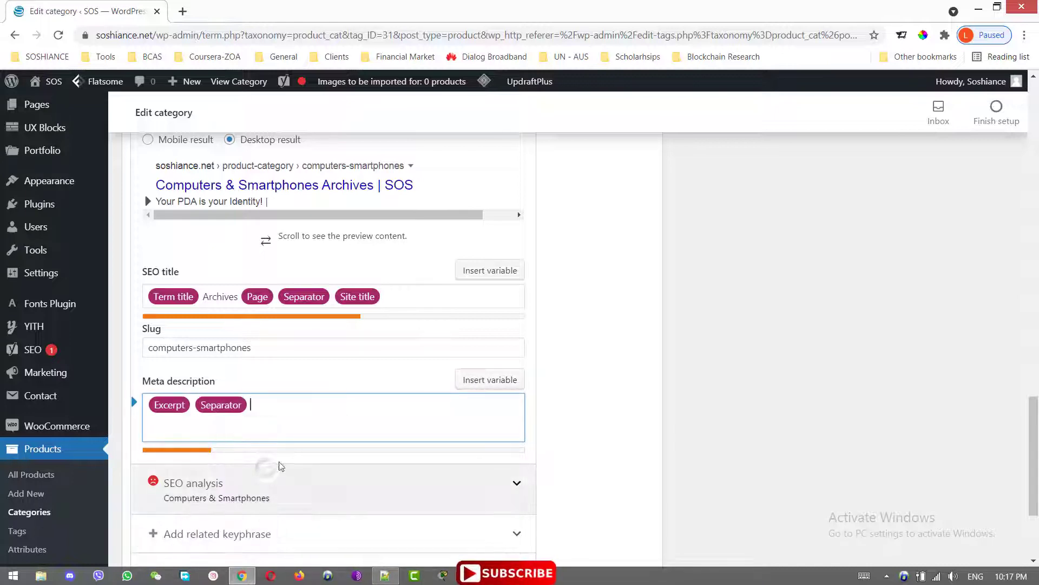
Step: Add the Site title and Term hierarchy variables plus extra text, then update the category
{"action": "type", "text": "%"}
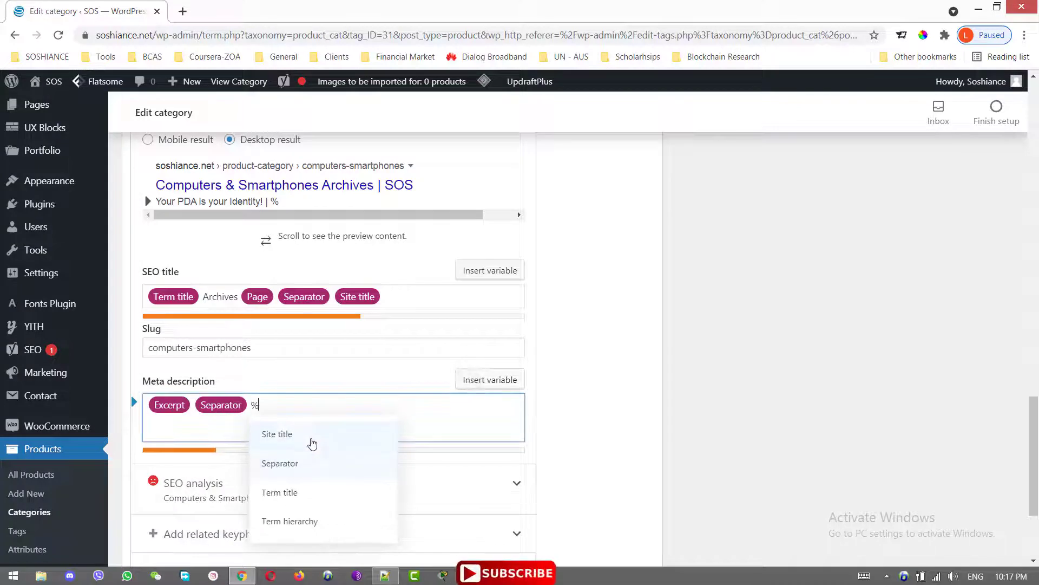
{"action": "left_click", "coordinate": [310, 437]}
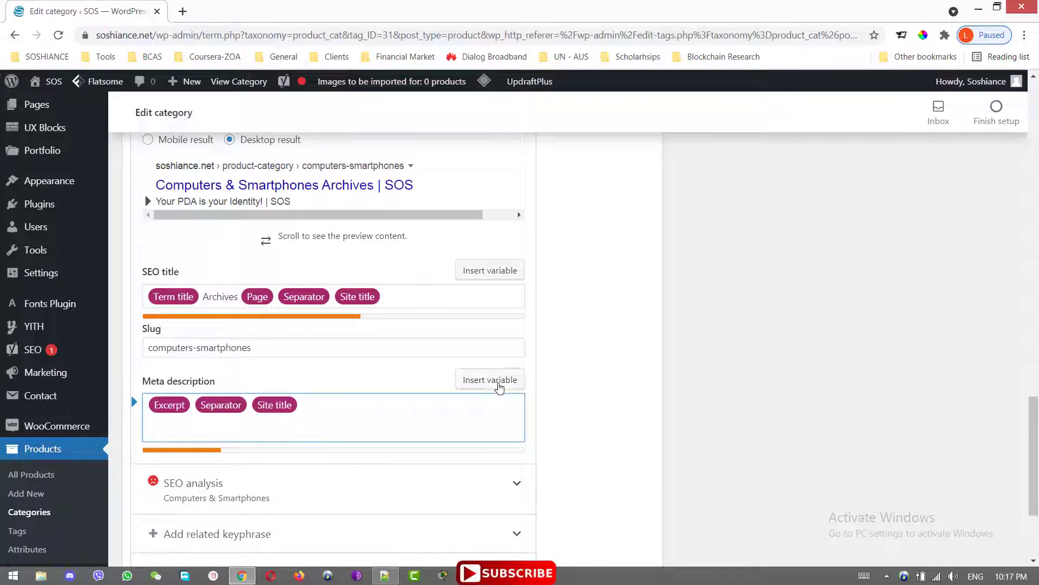
{"action": "type", "text": "%"}
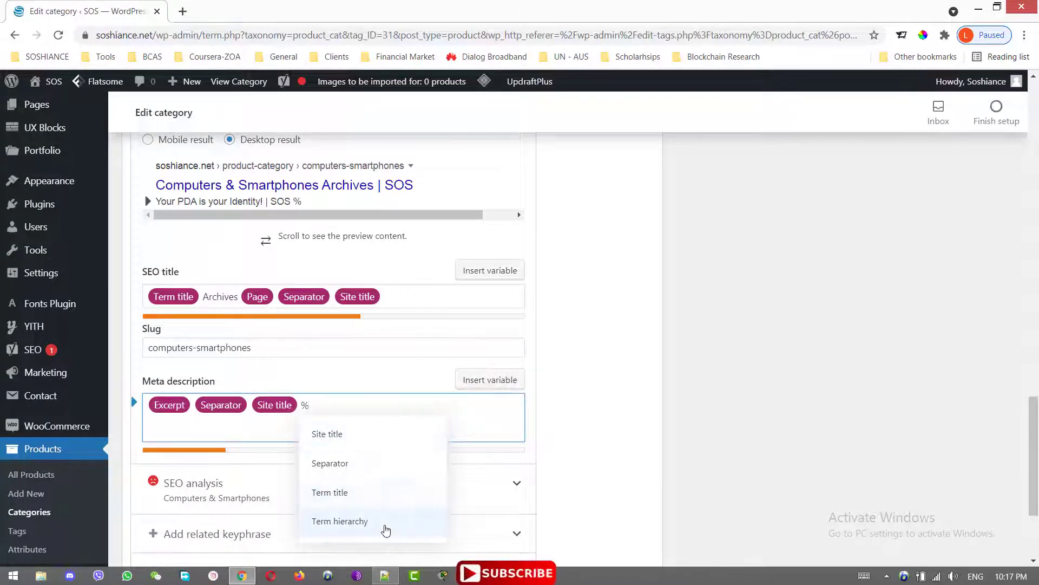
{"action": "left_click", "coordinate": [386, 522]}
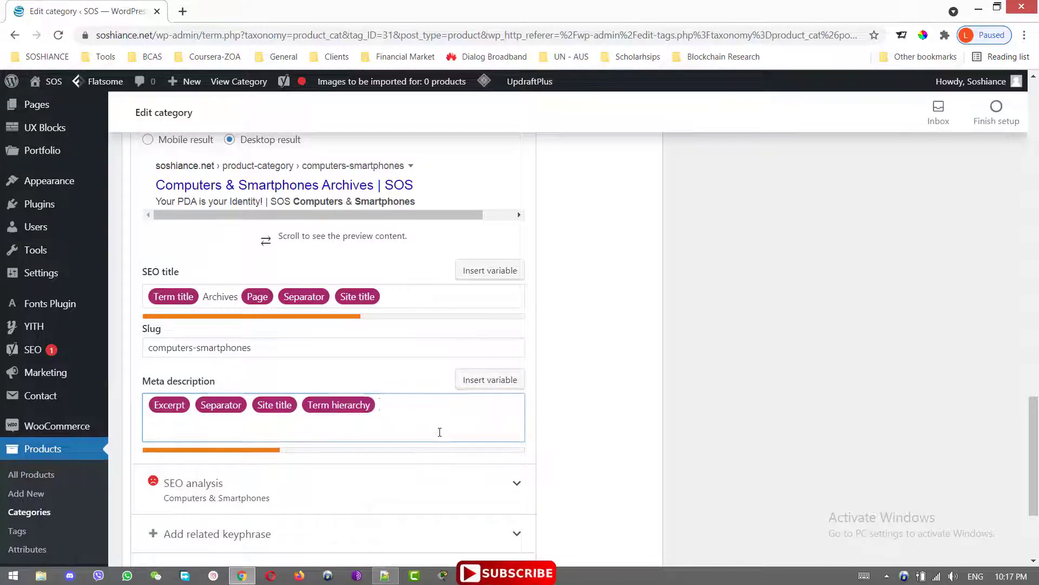
{"action": "left_click", "coordinate": [439, 432]}
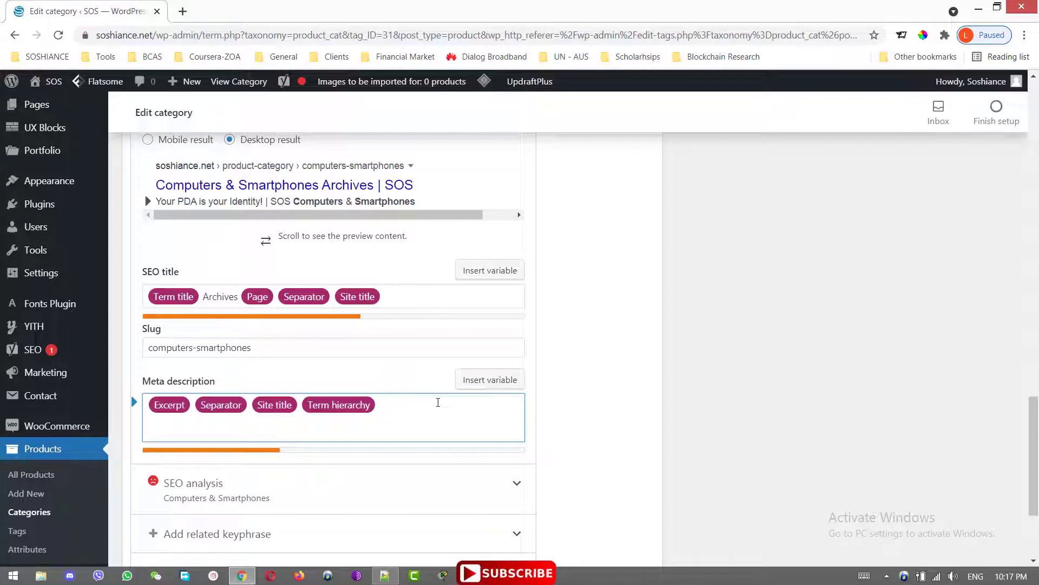
{"action": "left_click", "coordinate": [141, 517]}
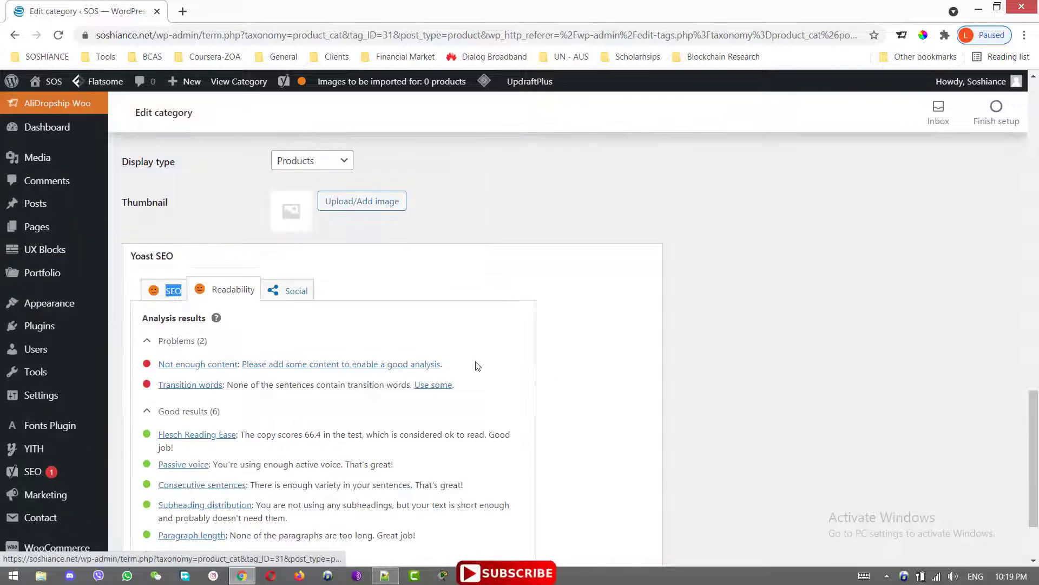
Step: Review the readability problems, then return to the Product categories list
{"action": "left_click_drag", "start_coordinate": [477, 363], "coordinate": [159, 376]}
{"action": "left_click", "coordinate": [334, 350]}
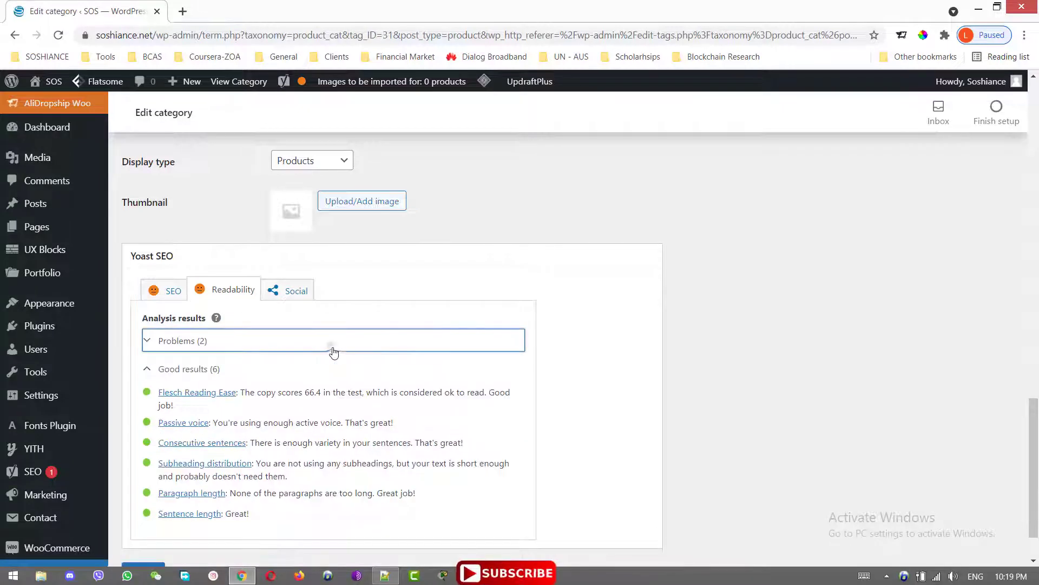
{"action": "key", "text": "alt+Left"}
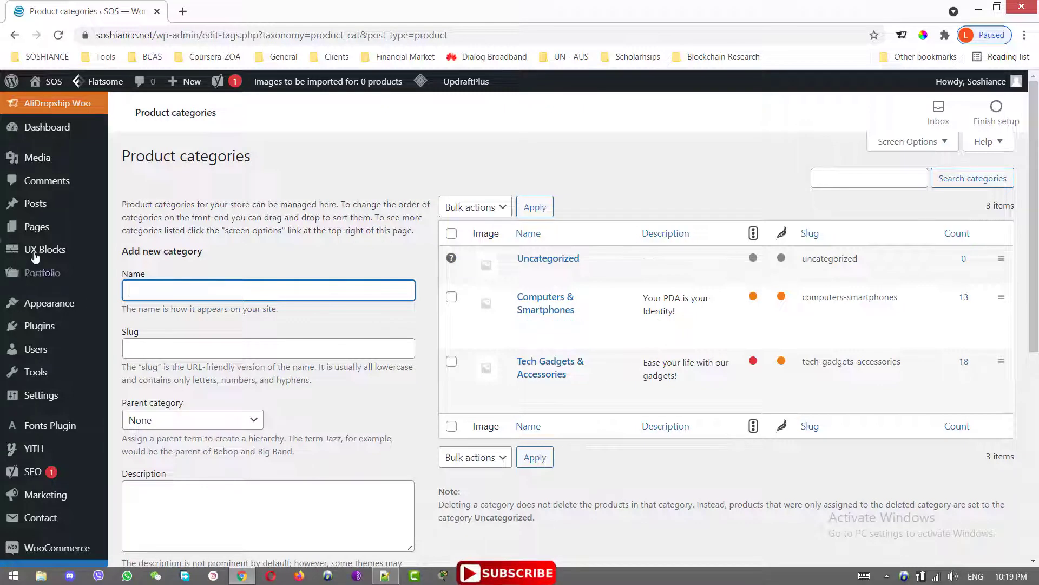
Step: Leave the product categories admin list and view the SOS storefront's live homepage
{"action": "mouse_move", "coordinate": [64, 205]}
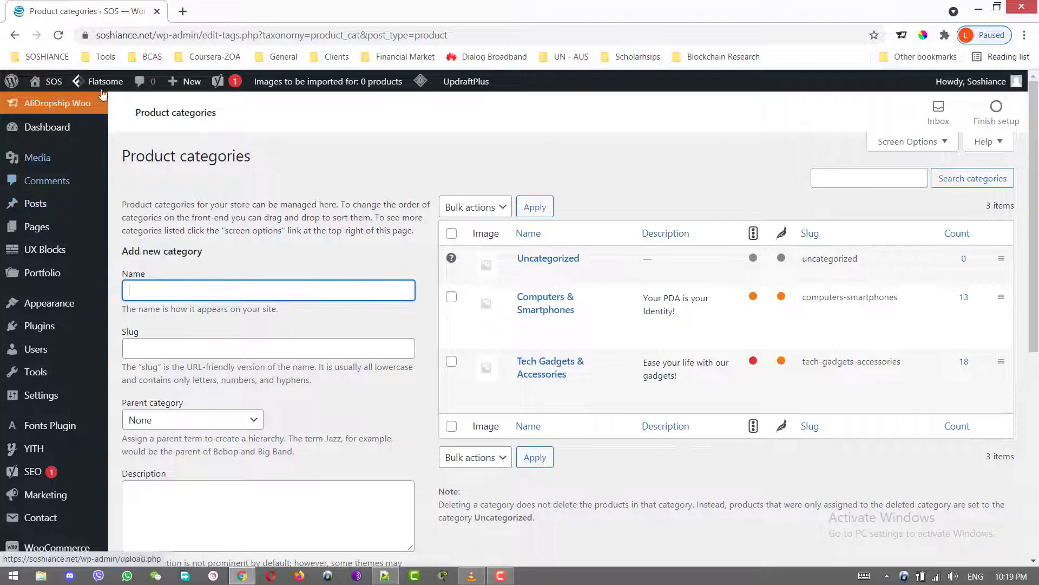
{"action": "left_click", "coordinate": [41, 111]}
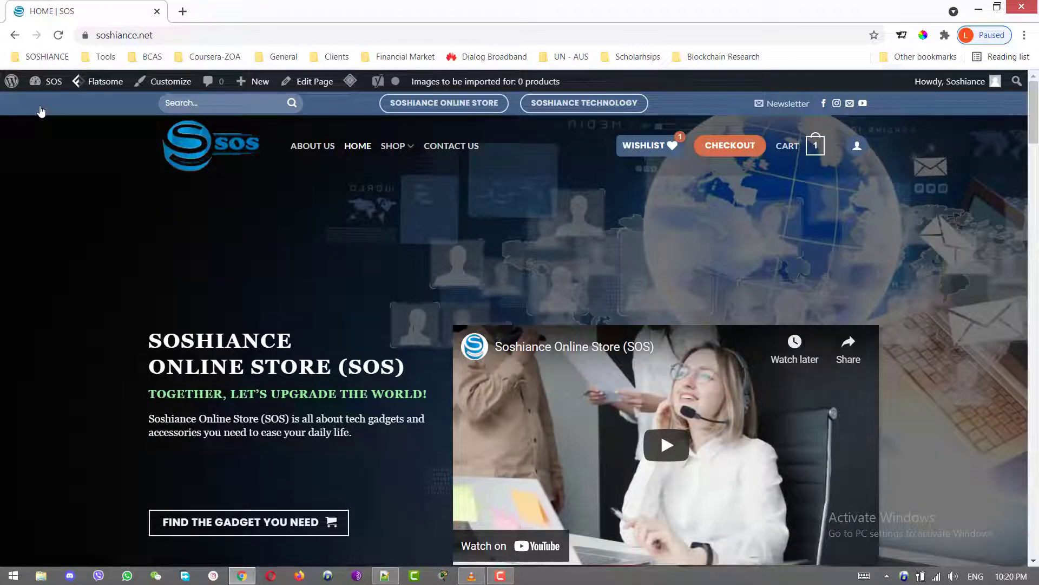